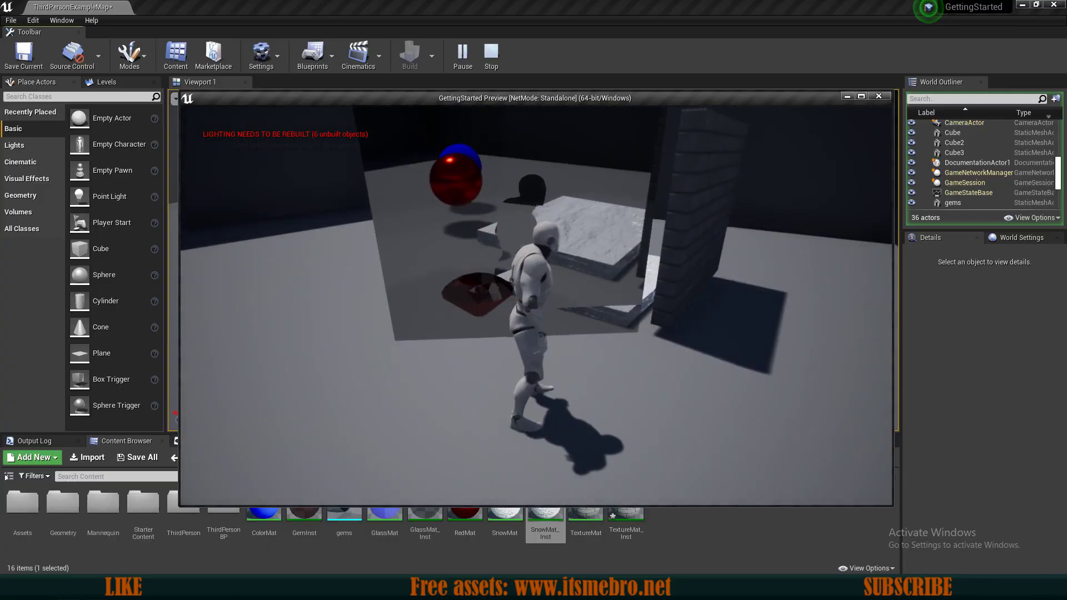
- Run and jump the character around the coloured spheres, gem, snow platform and brick wall to examine the finished materials
key(d)
key(a)
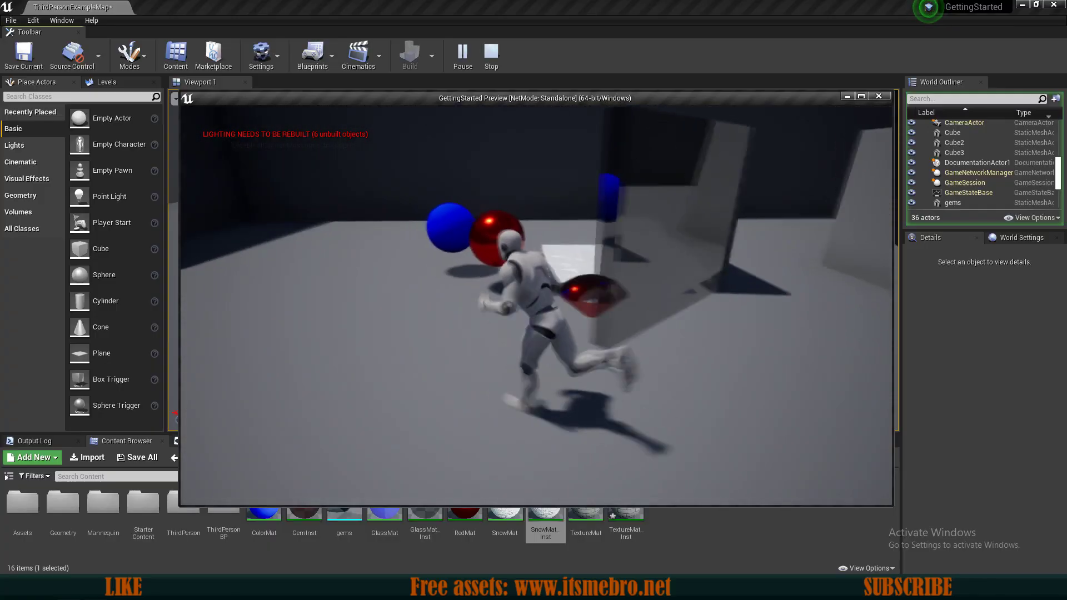
key(a)
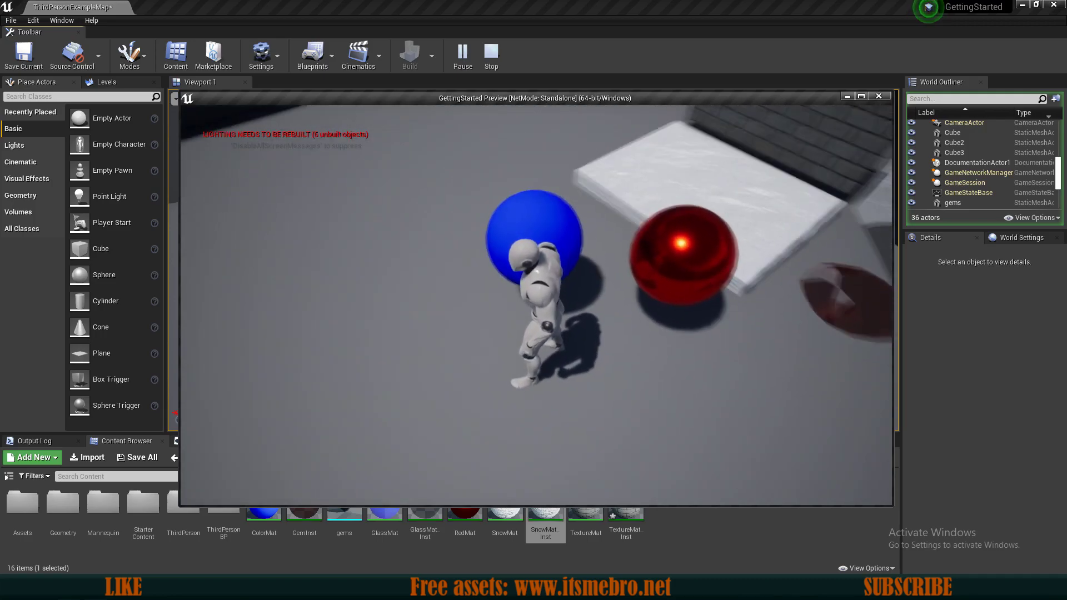
key(d)
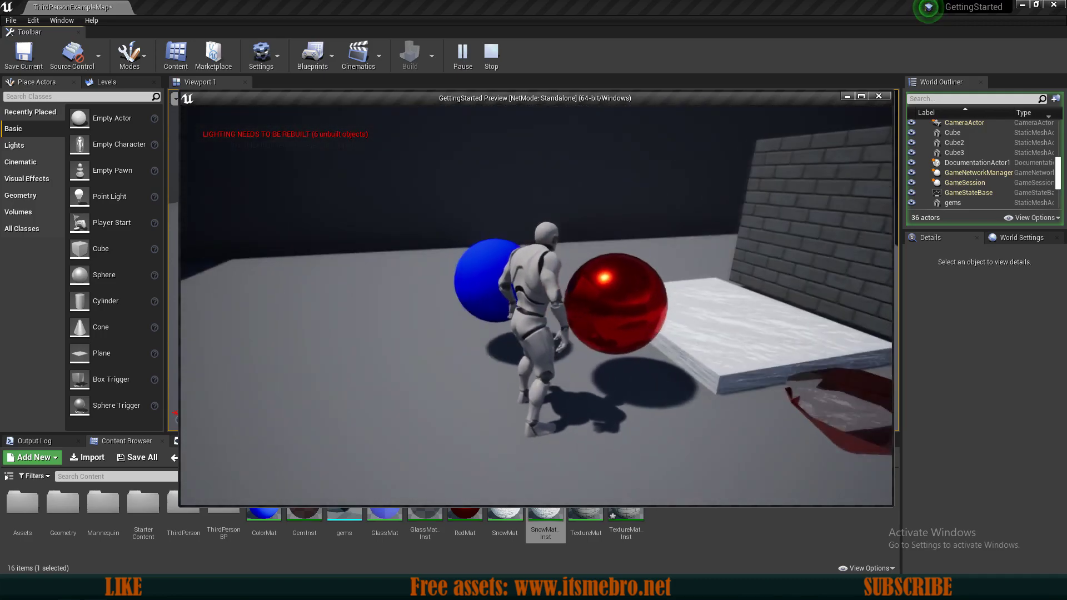
key(d)
key(w)
key(space)
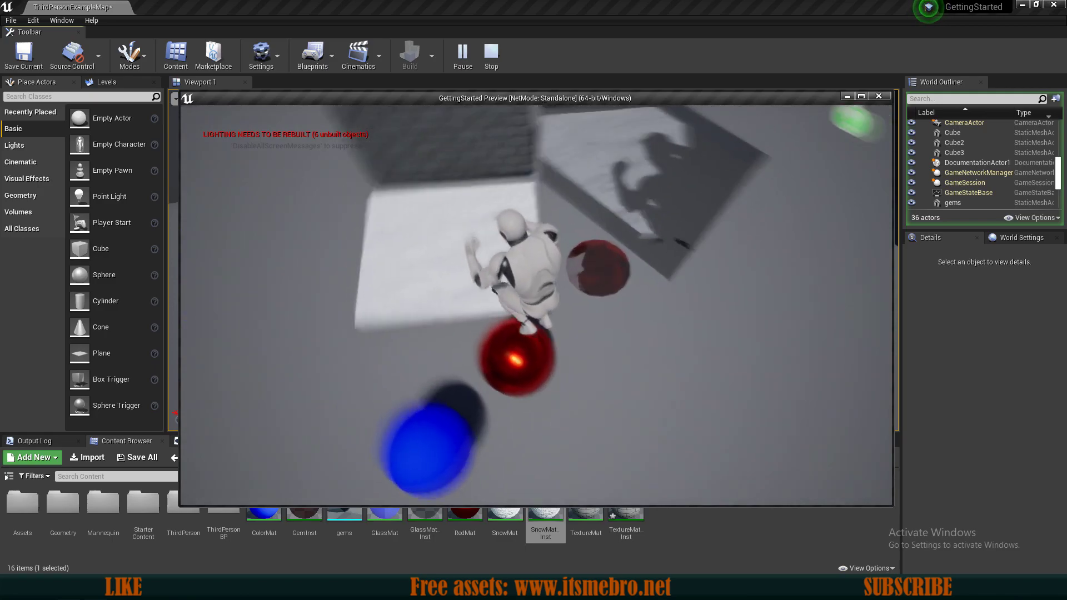
key(w)
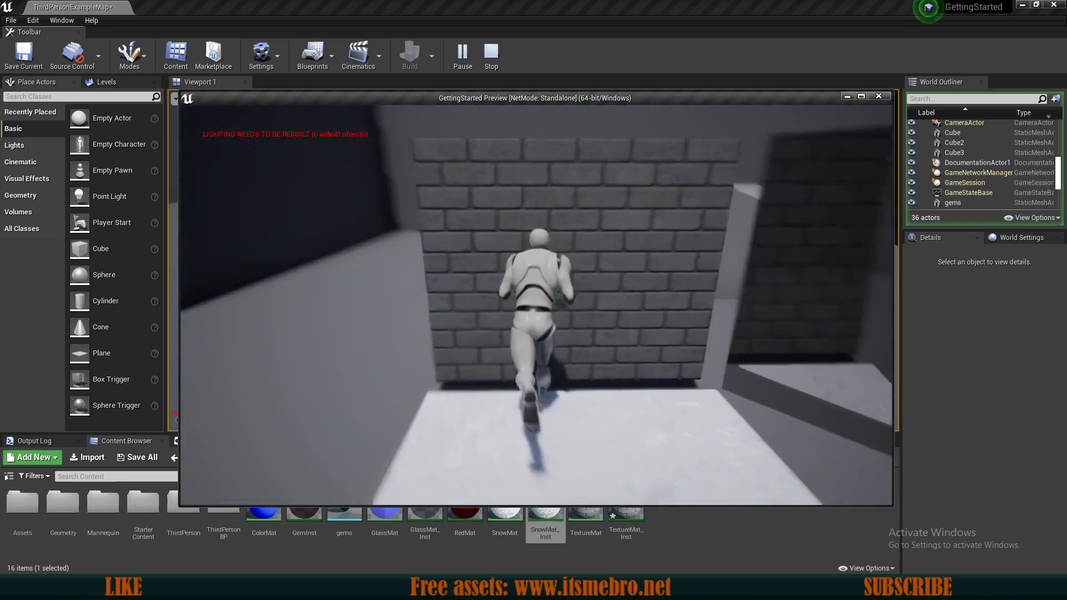
key(a)
key(w)
key(d)
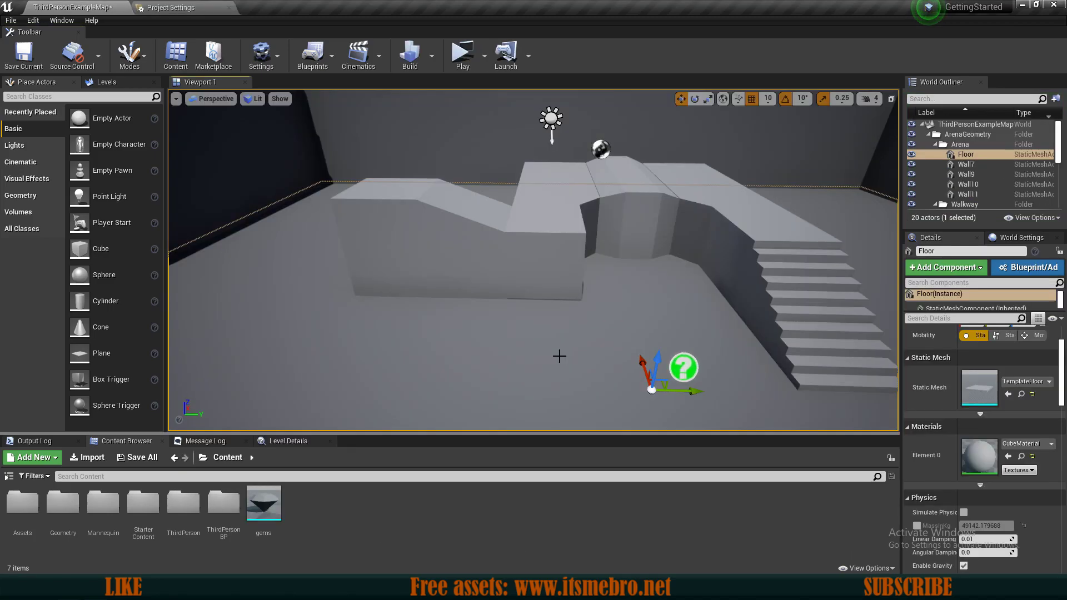
- Try the M_Wood_Pine material on the ramp mesh in the level, and reset the slot to its default material
right_drag(560, 356, 581, 332)
key(w)
key(a)
click(557, 328)
key(d)
key(a)
key(d)
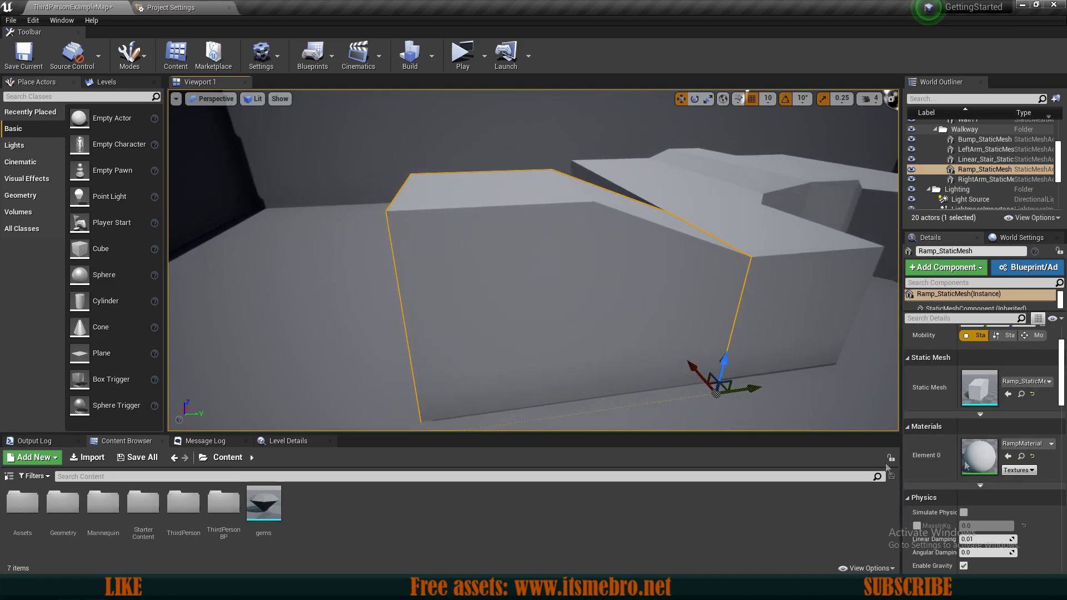
scroll(955, 436, down, 1)
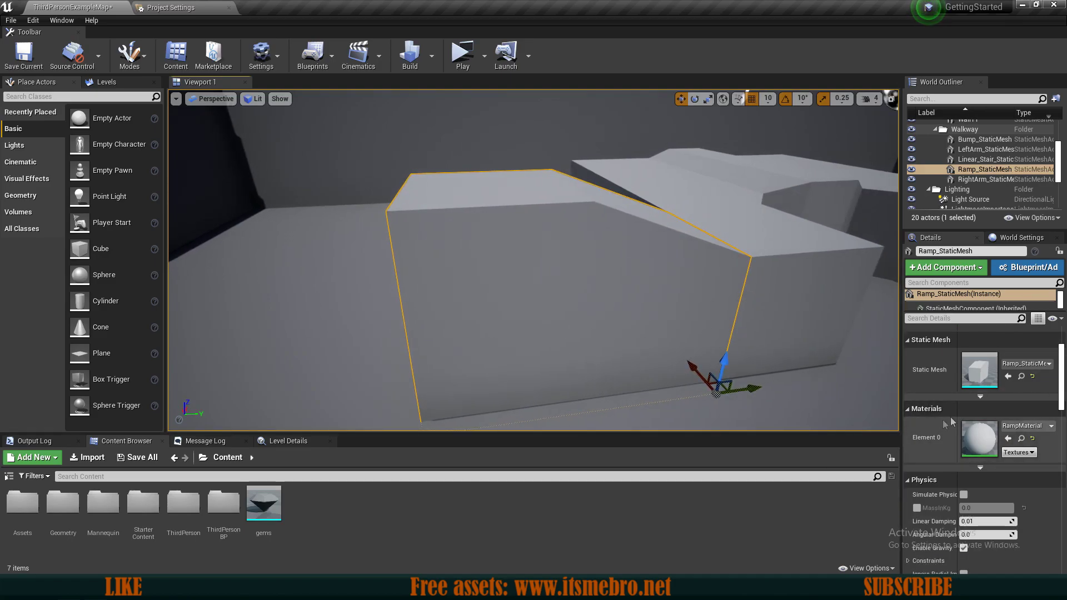
click(1023, 425)
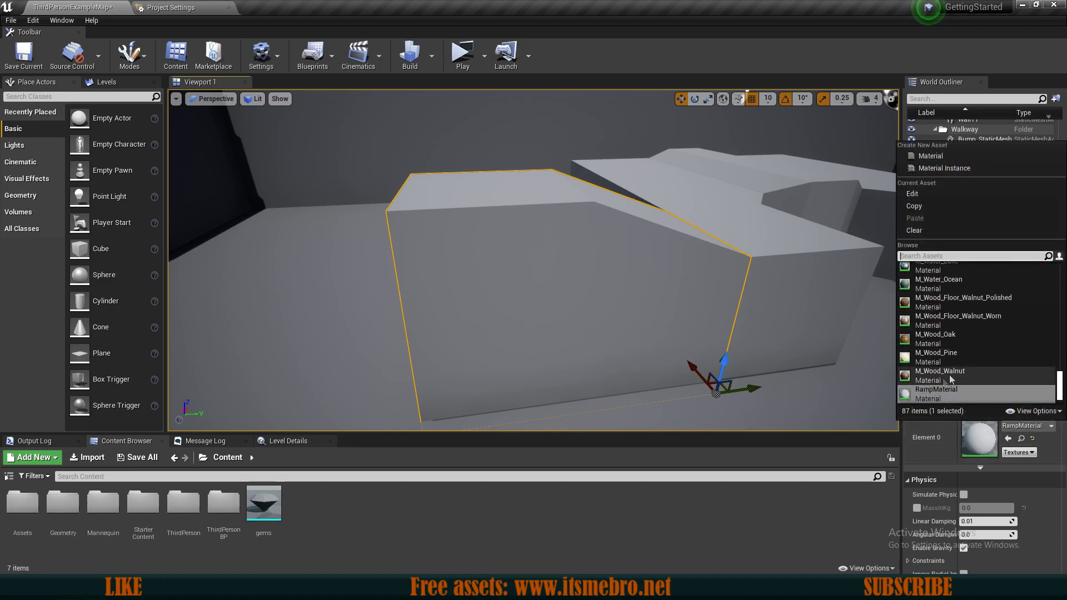
click(953, 361)
right_drag(667, 278, 532, 350)
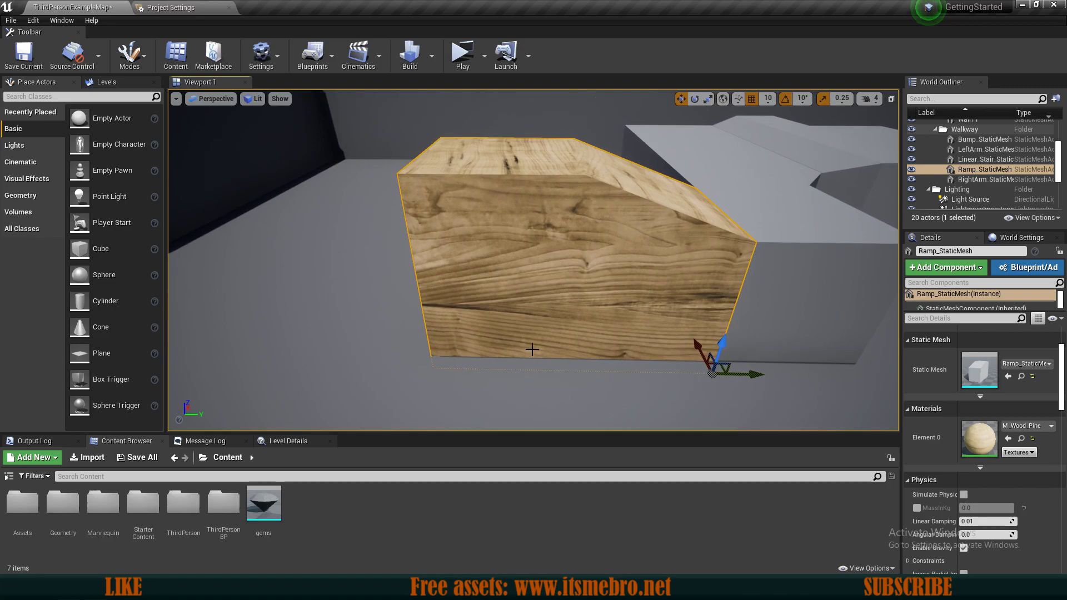
click(1033, 440)
mouse_move(696, 309)
right_down()
mouse_move(717, 278)
mouse_move(740, 311)
mouse_move(695, 310)
right_up()
- Locate the ramp's static mesh asset, open it and inspect the material assigned in its material slot
click(1021, 377)
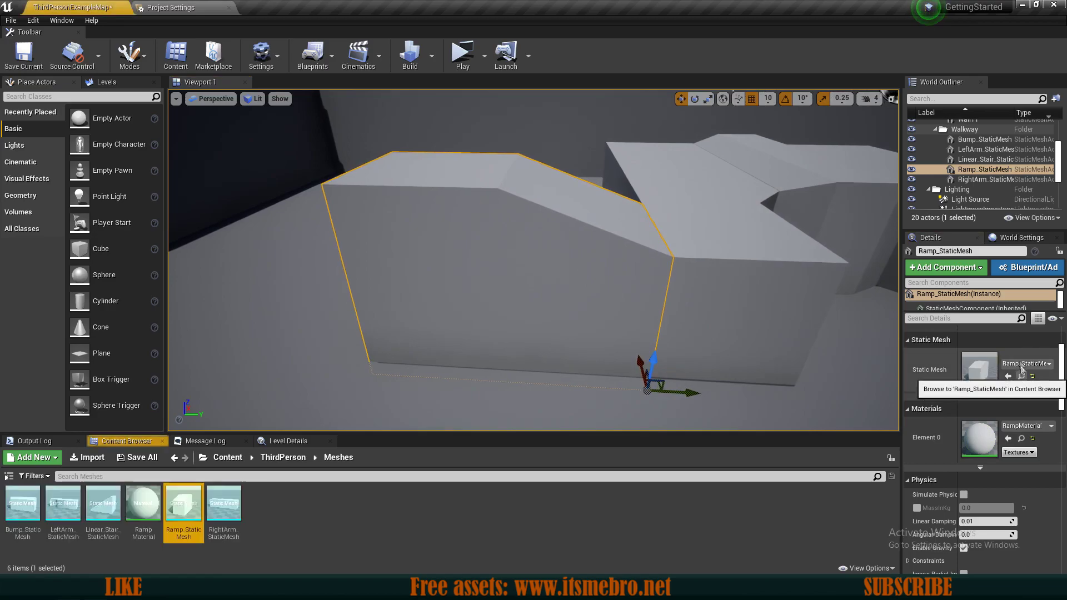
double_click(186, 518)
drag(496, 288, 420, 345)
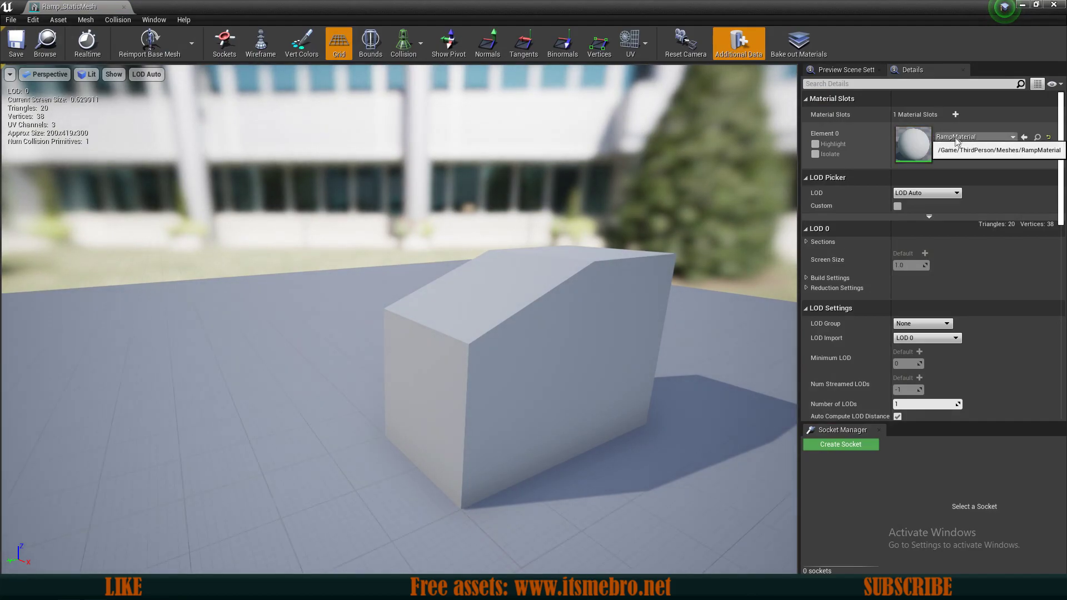
right_drag(712, 247, 612, 261)
drag(482, 307, 481, 307)
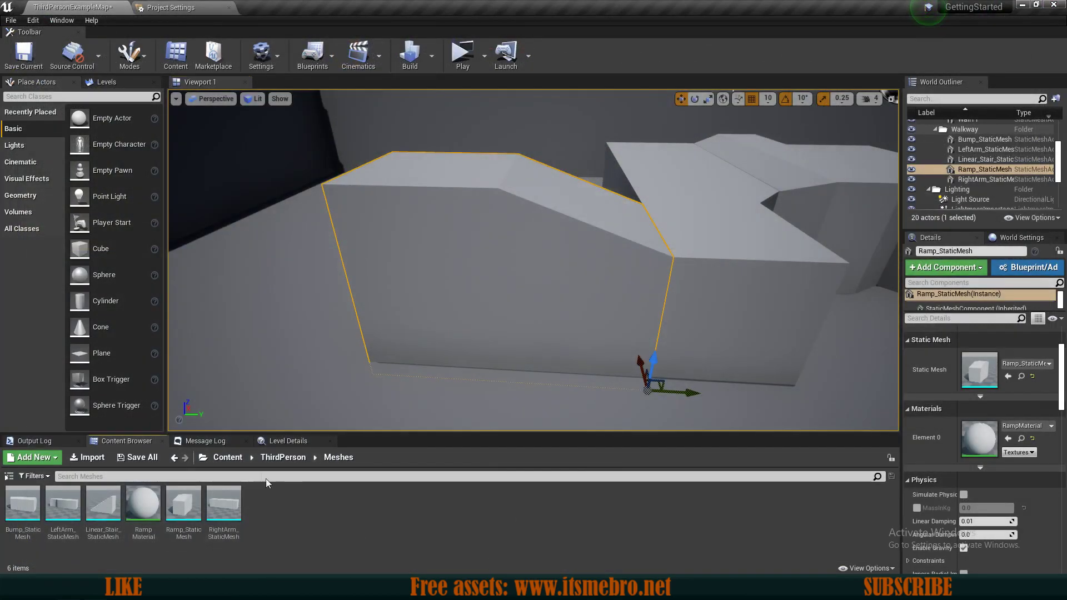
- Create a material named ColorMat in the Content folder and open it for editing
click(228, 458)
key(f)
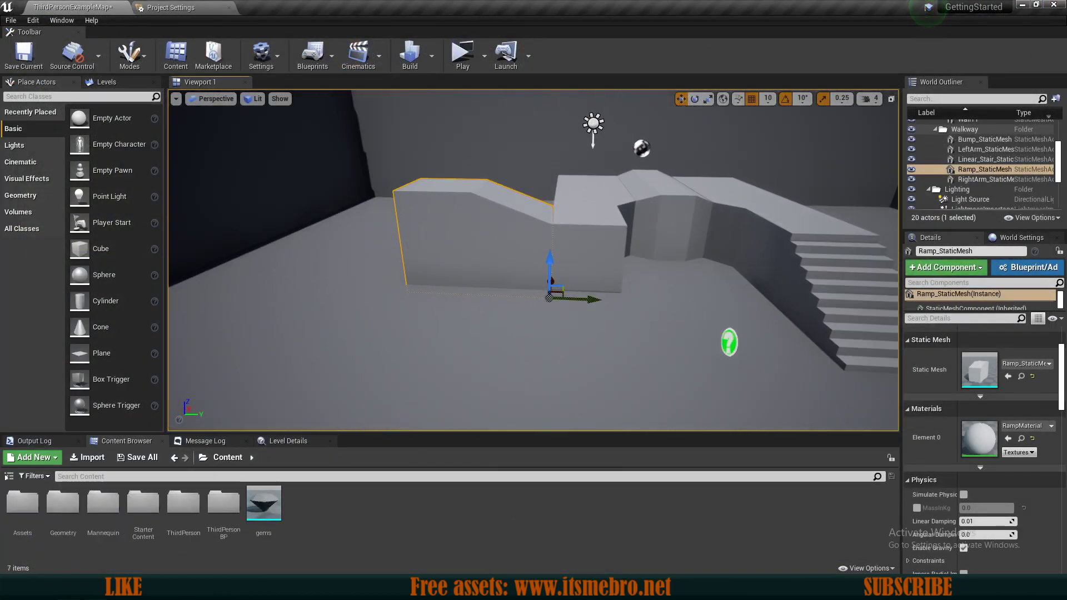
right_click(309, 522)
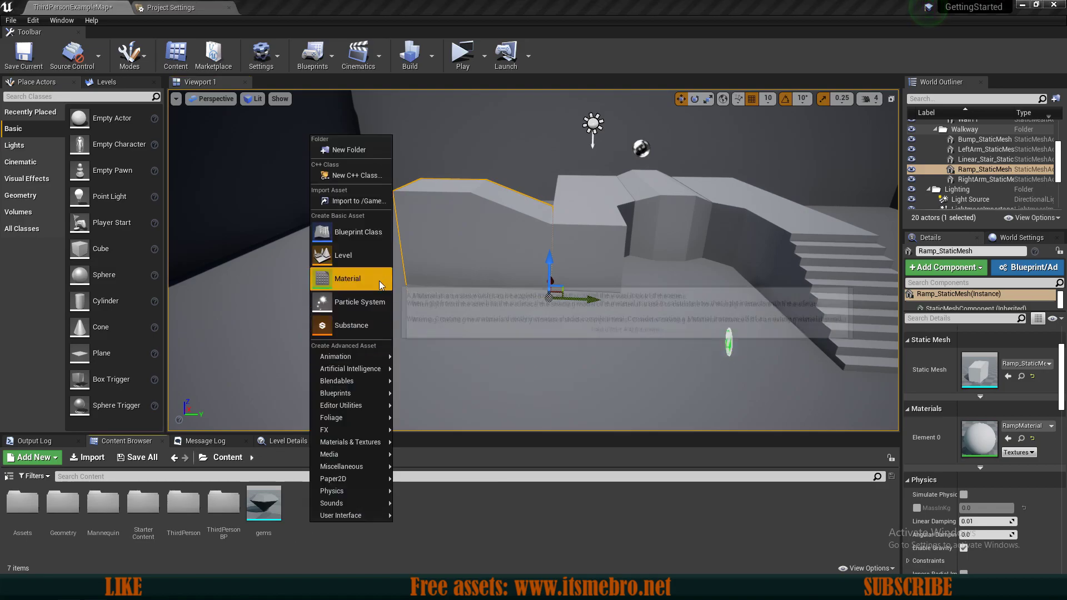
click(355, 281)
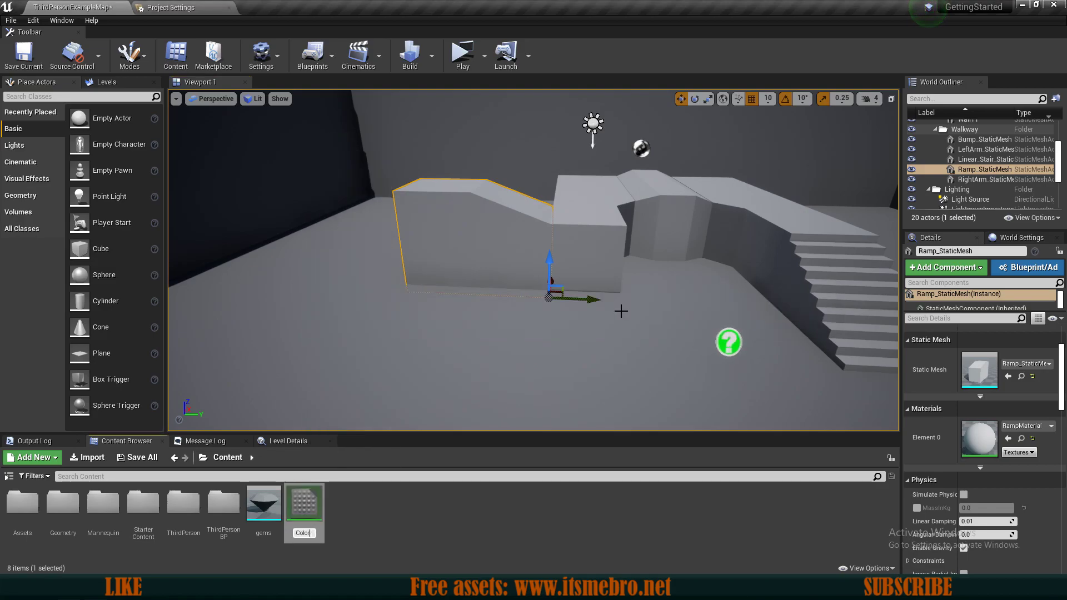
key(Return)
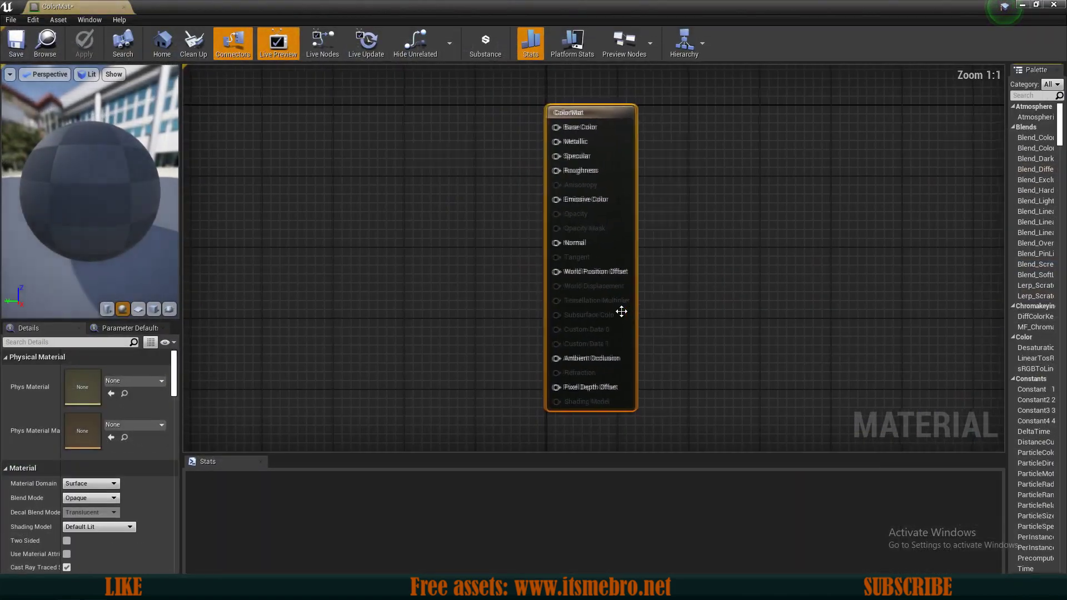
right_drag(615, 148, 591, 214)
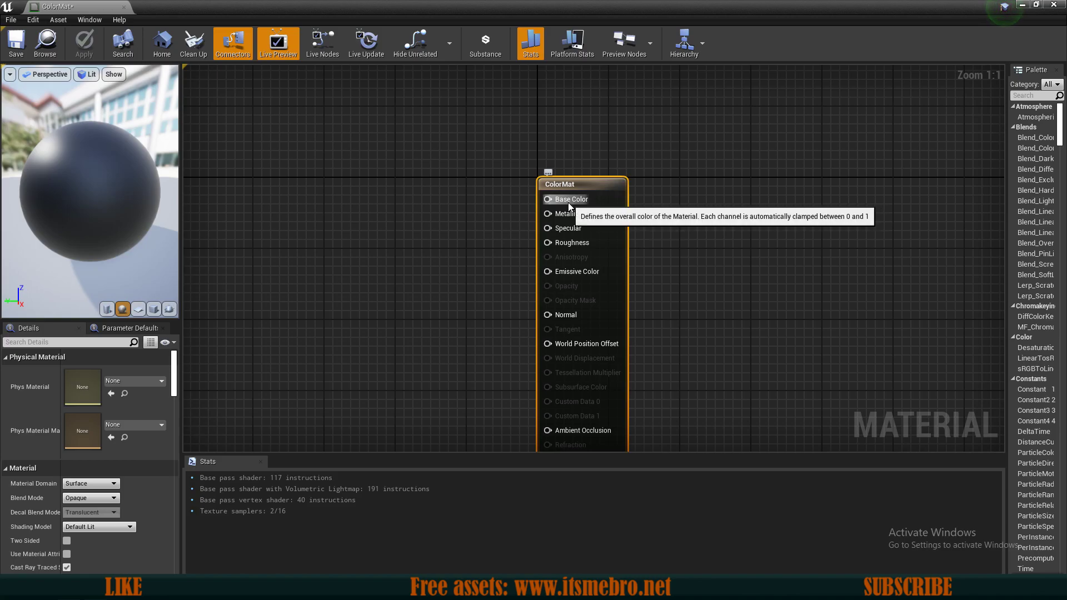
- Add a Constant3Vector node to the ColorMat graph and connect its output to Base Color
right_click(407, 252)
text(consta)
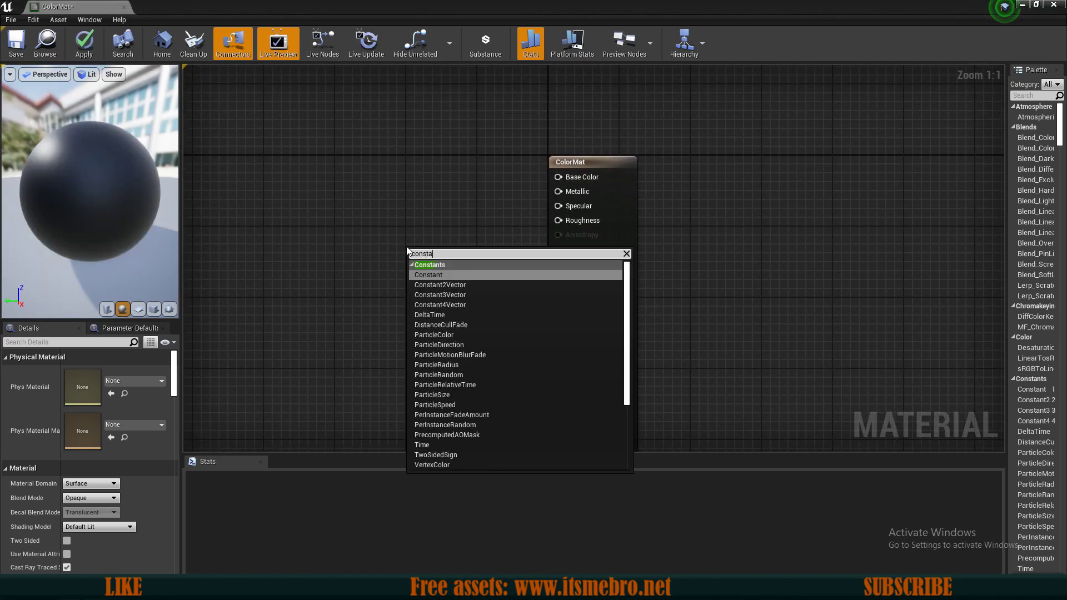
click(442, 297)
drag(413, 250, 378, 159)
right_drag(494, 225, 489, 268)
drag(434, 219, 552, 219)
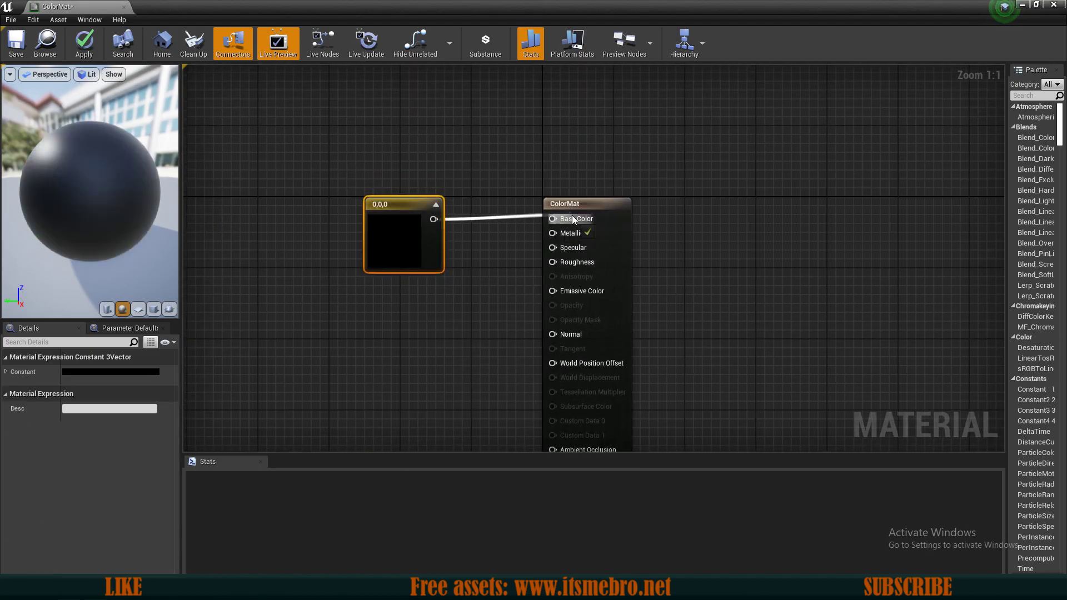
drag(402, 267, 420, 267)
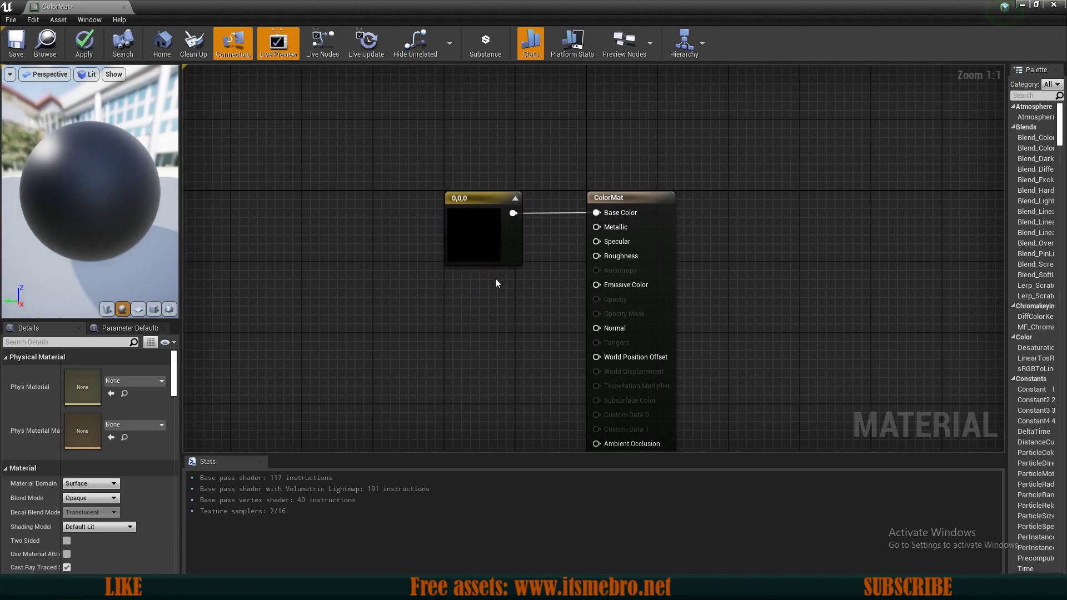
right_drag(496, 279, 453, 338)
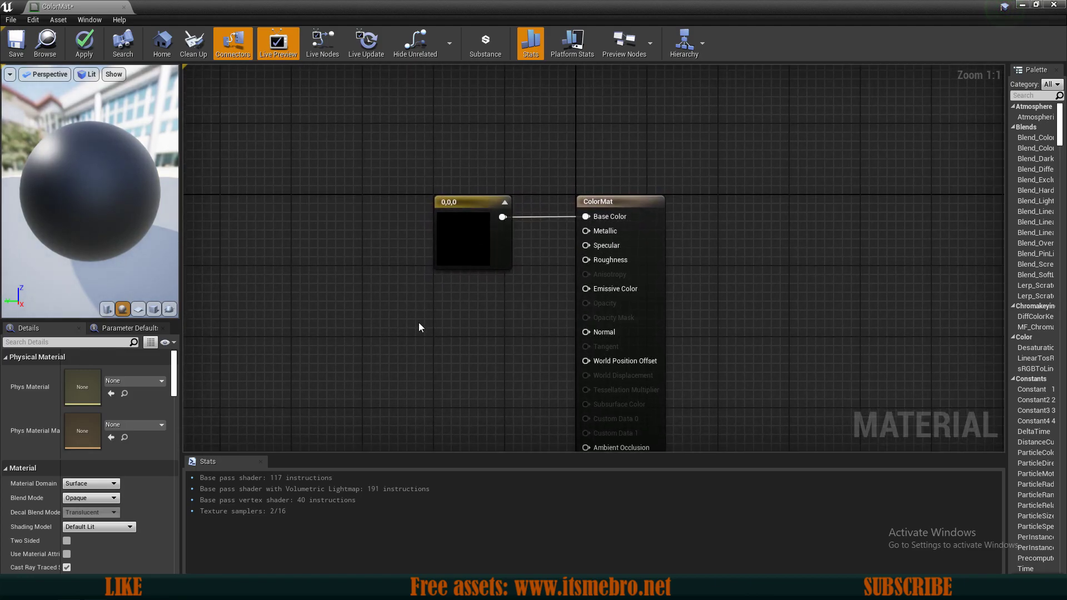
- Place several extra Constant3Vector nodes beside the connected one, and delete them all
click(358, 241)
click(346, 220)
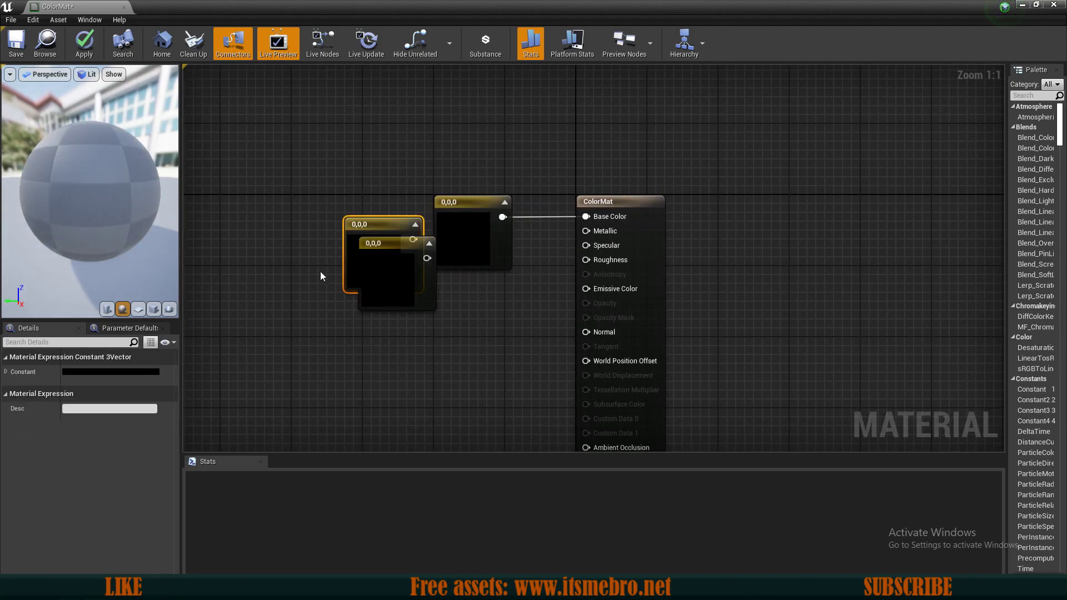
click(323, 274)
click(315, 189)
drag(333, 287, 428, 347)
key(Delete)
right_drag(453, 337, 450, 312)
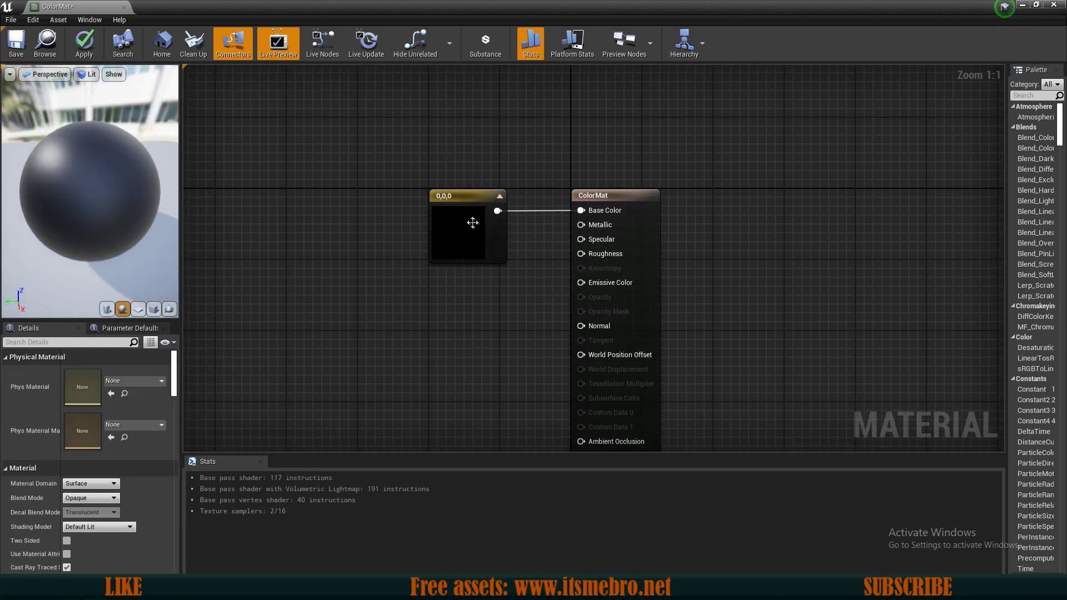
- Set the connected Constant3Vector's colour to blue with R 0.0, G 0.0149 and B 1.0
double_click(452, 241)
drag(527, 349, 484, 266)
drag(619, 339, 626, 195)
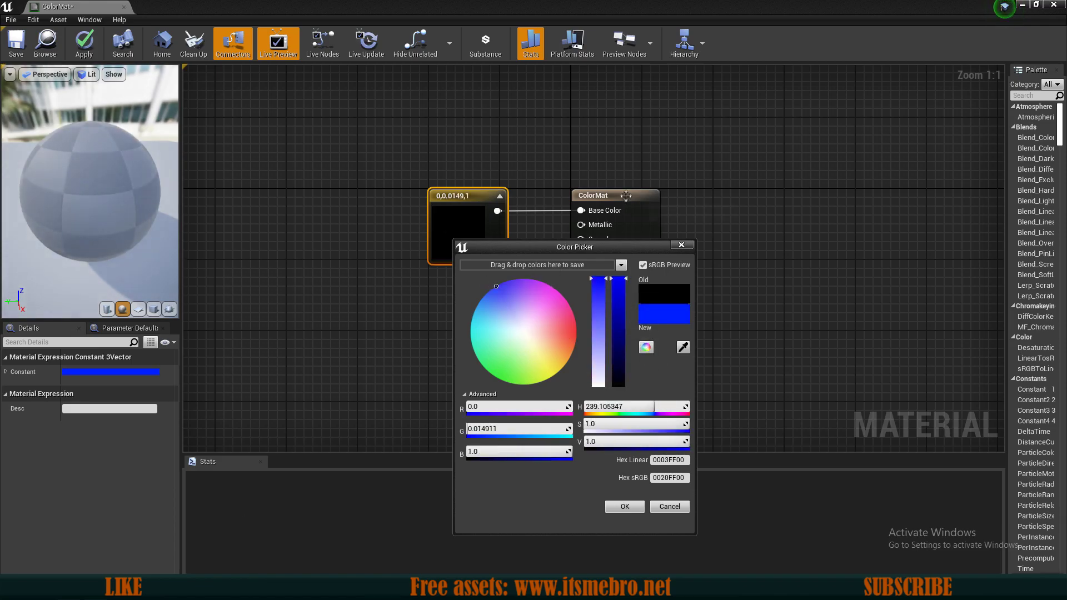
click(632, 503)
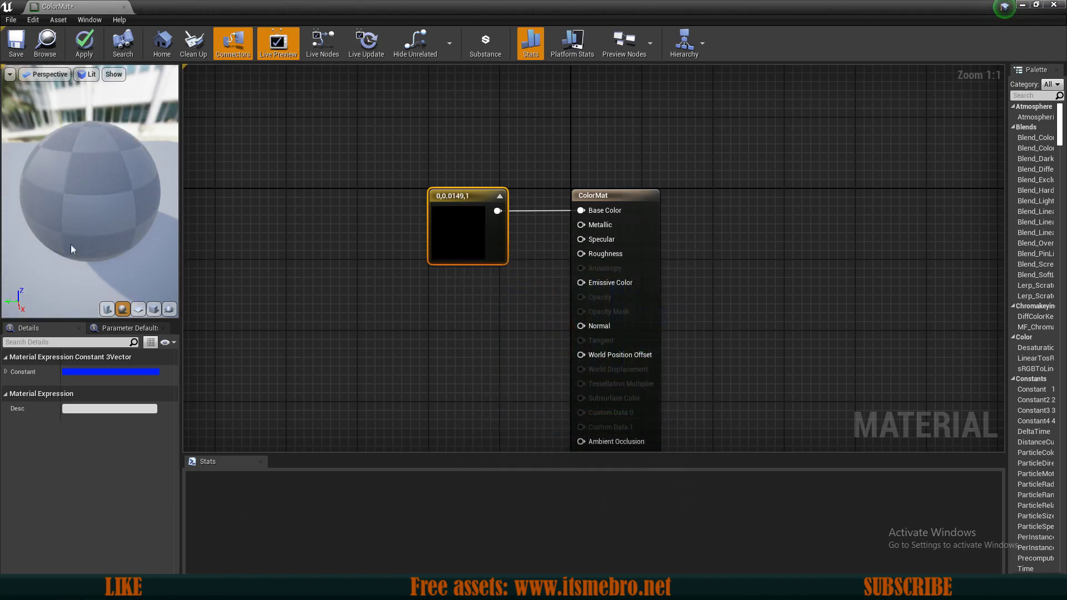
right_drag(456, 343, 439, 363)
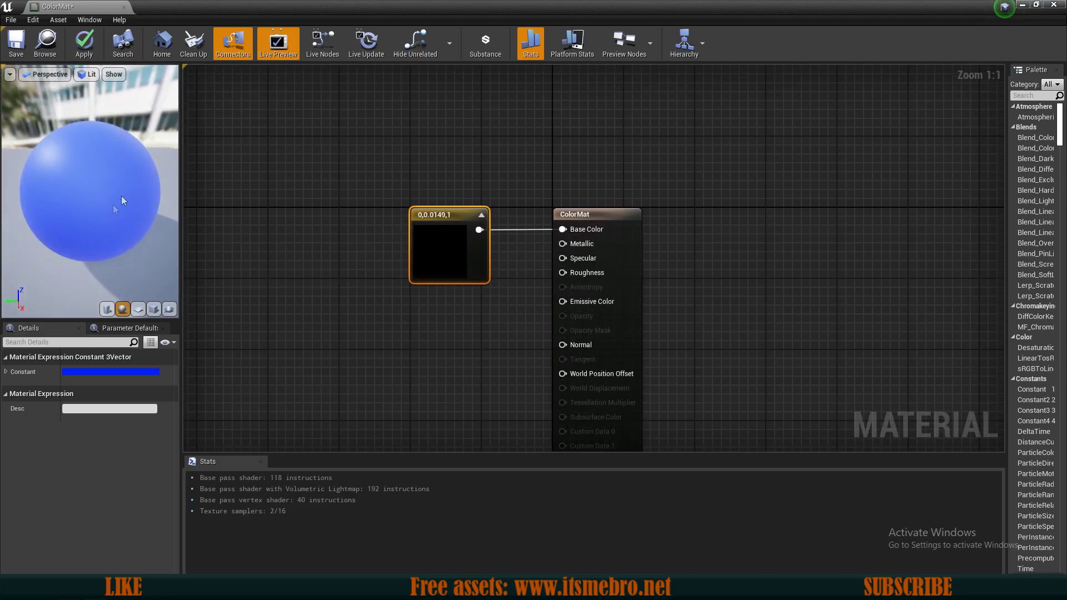
- Move the blue constant node up and away from the ColorMat result node to free space in the graph
right_drag(506, 341, 487, 309)
click(481, 304)
drag(441, 238, 366, 165)
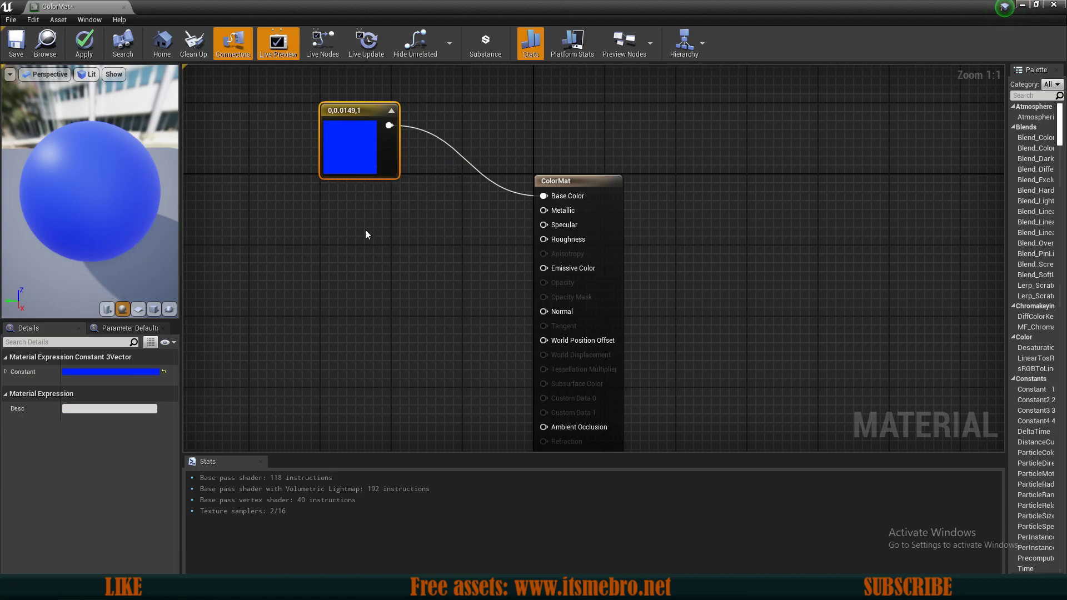
click(366, 231)
right_drag(366, 231, 394, 255)
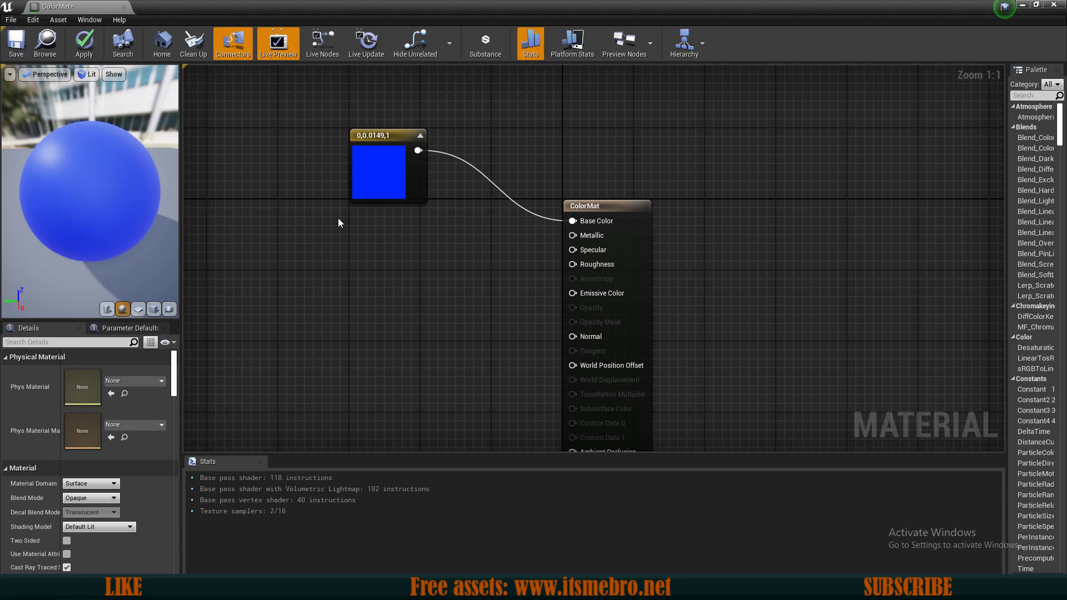
right_drag(373, 224, 412, 290)
- Convert the blue Constant3Vector node to a parameter named Color
click(426, 205)
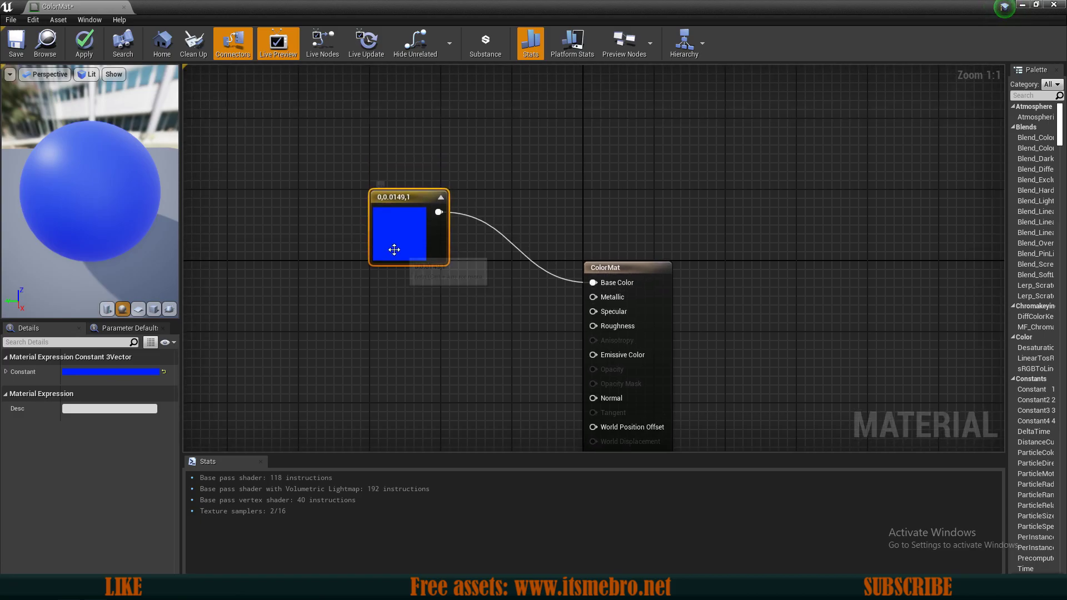
mouse_move(407, 231)
right_down()
mouse_move(377, 216)
mouse_move(409, 232)
right_up()
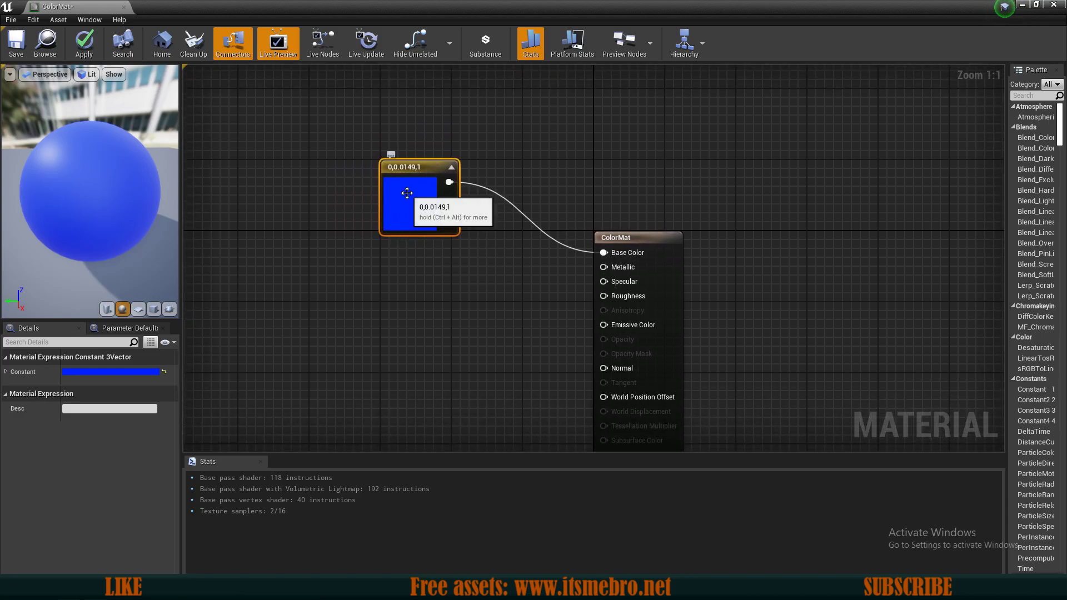
right_click(407, 194)
click(450, 199)
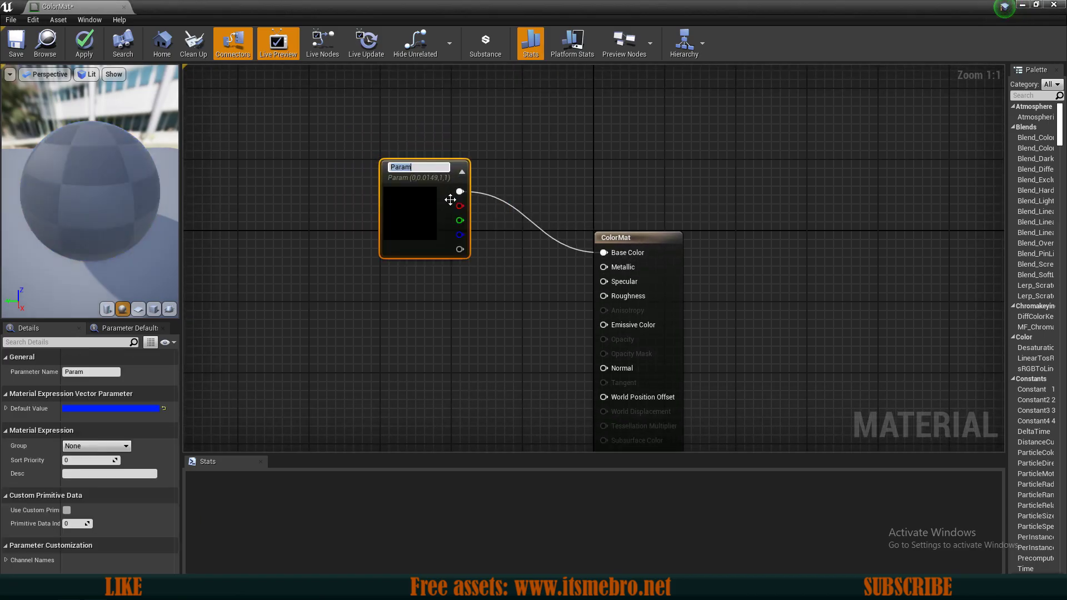
text(Color)
key(Return)
click(610, 239)
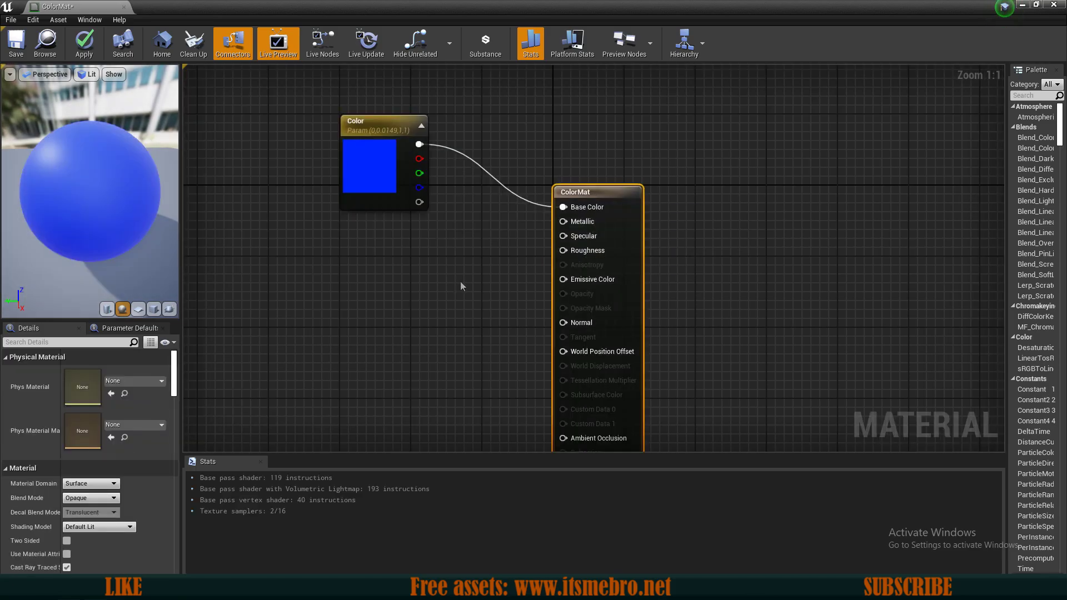
- Add a scalar Constant node to the graph below the Color parameter
click(454, 294)
right_drag(461, 283, 422, 302)
click(407, 299)
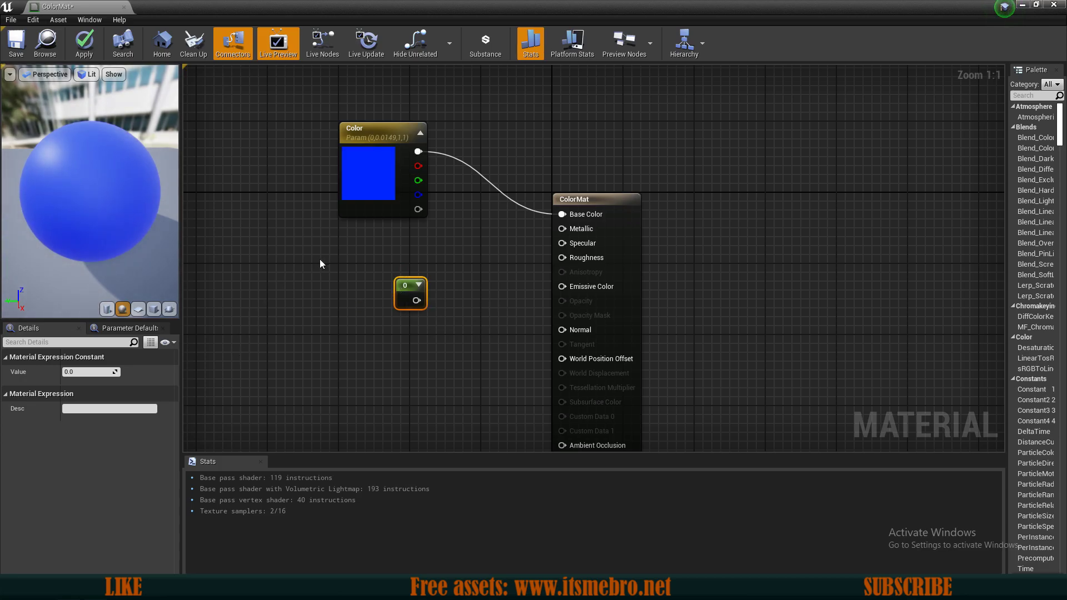
click(363, 295)
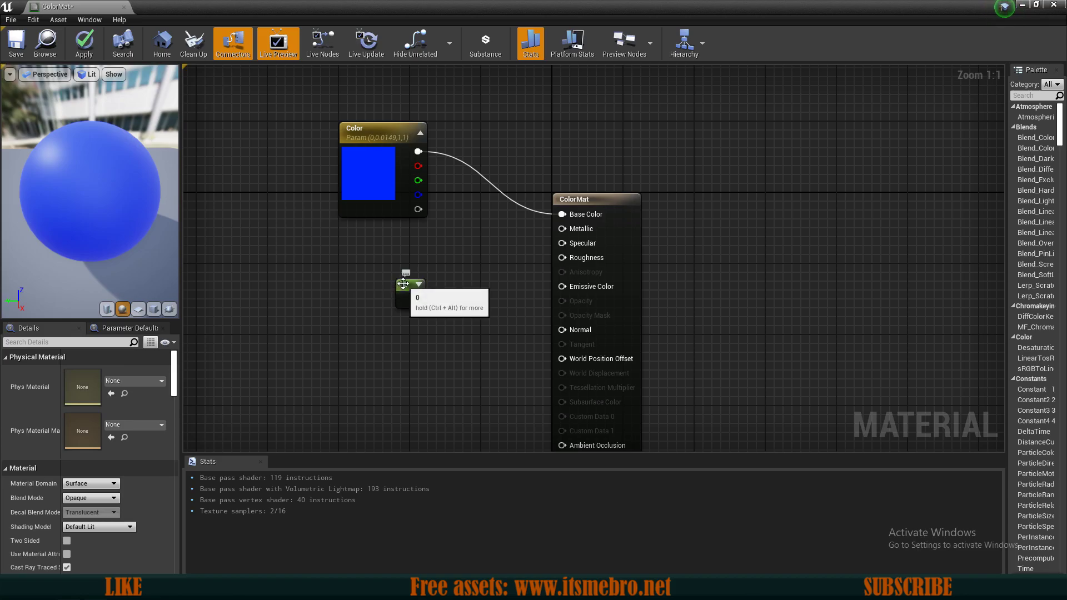
- Convert the scalar Constant node to a parameter named Metallic and move it just below the Color node
right_click(399, 285)
click(425, 286)
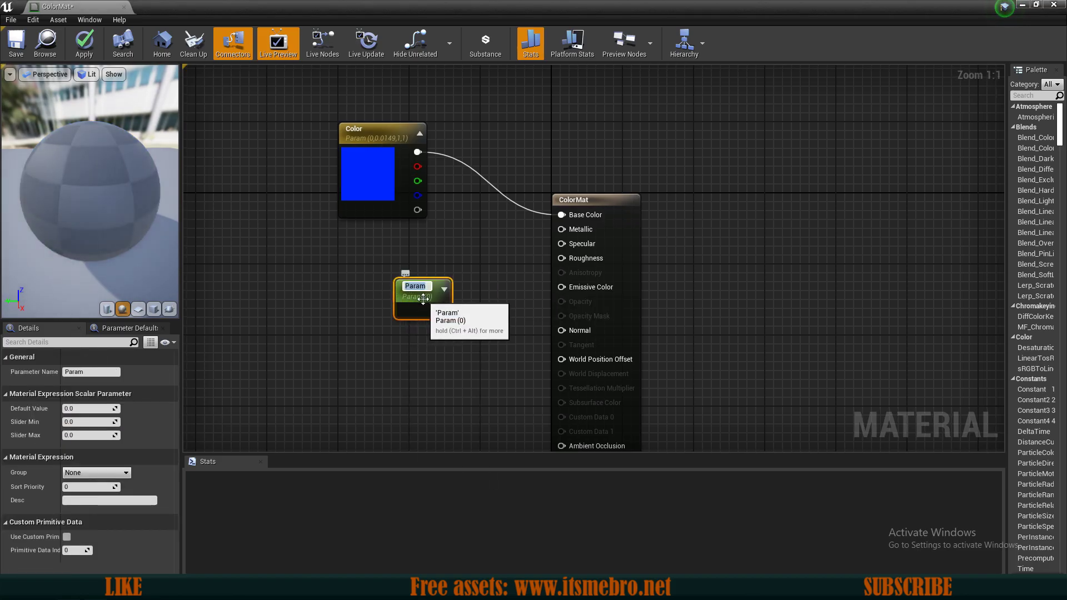
key(BackSpace)
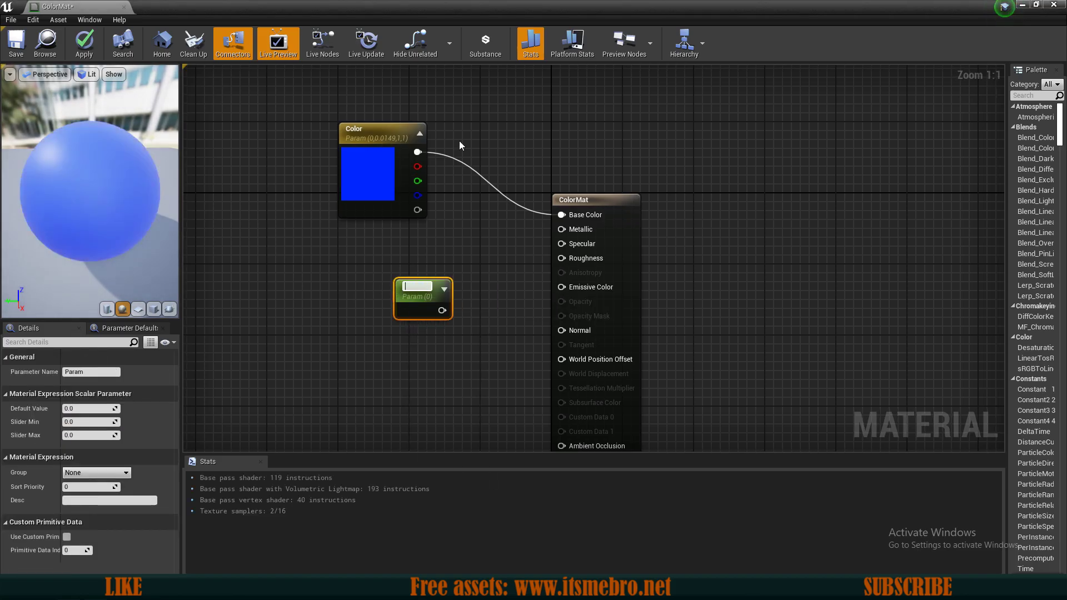
text(Metallic)
key(Return)
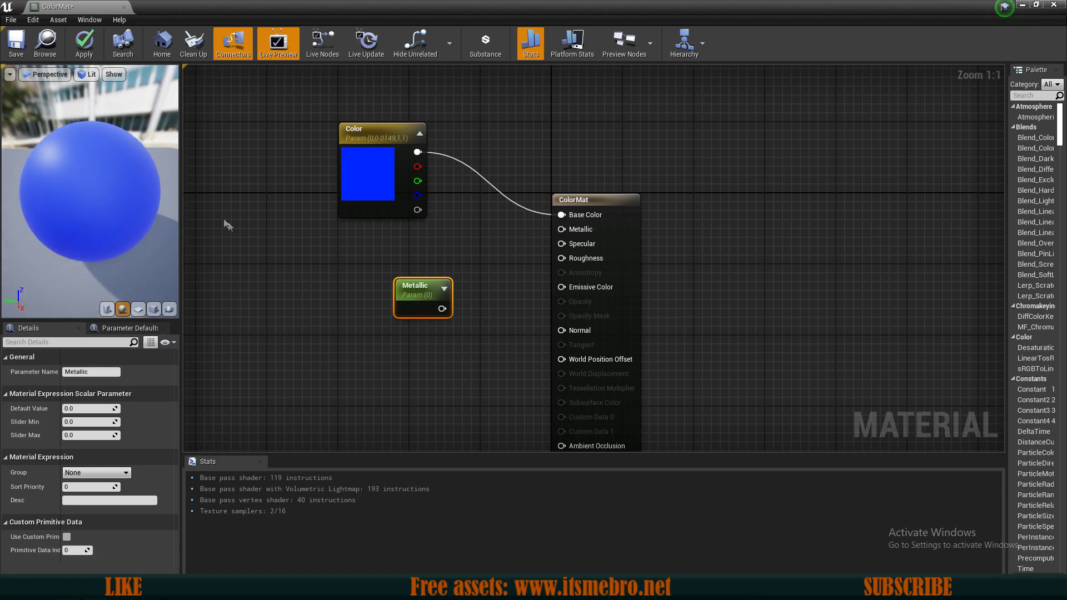
drag(422, 303, 393, 271)
- Add two scalar parameters named Specular and Roughness and stack them directly below the Metallic node
click(378, 308)
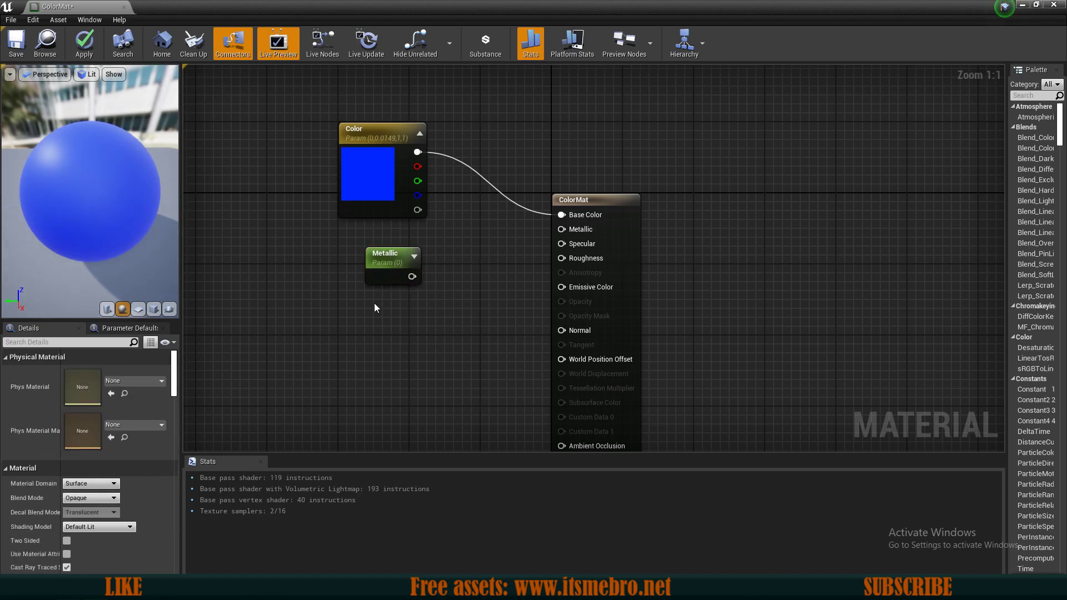
click(377, 308)
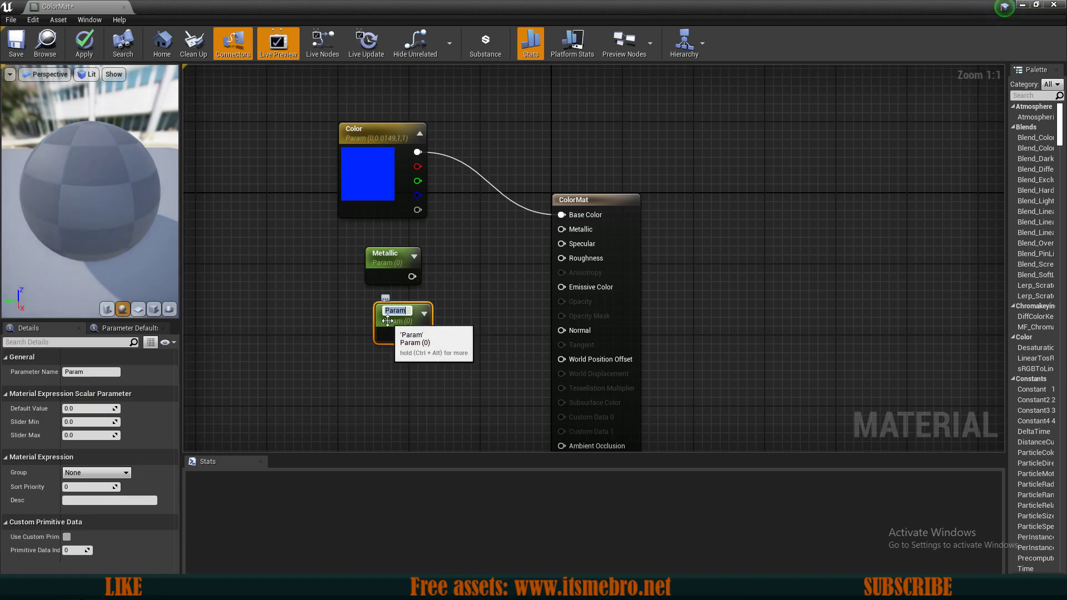
text(Specular)
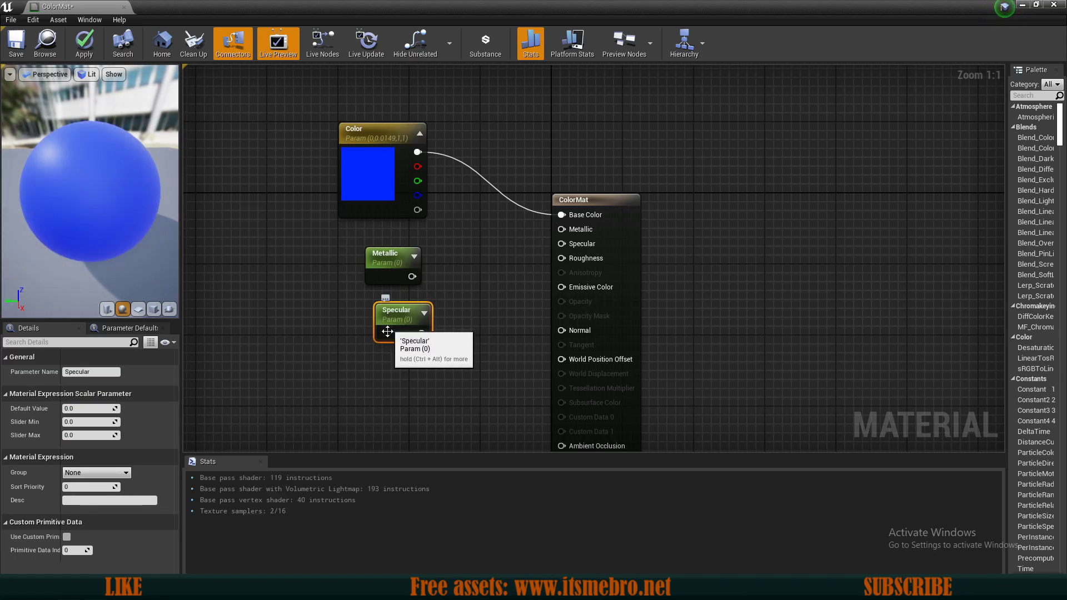
click(396, 387)
text(sss)
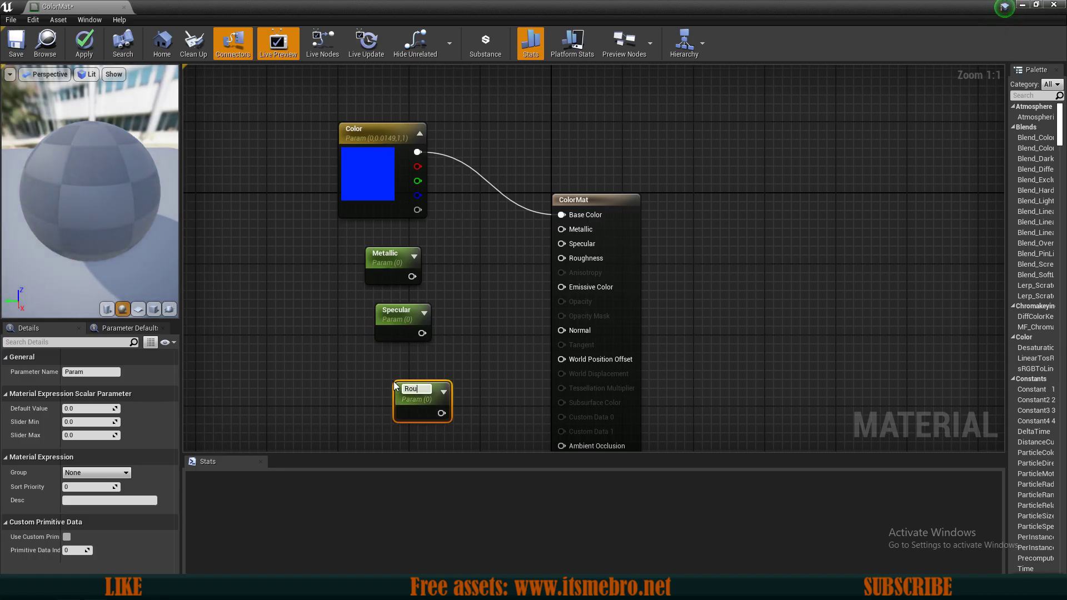
text(ess)
drag(419, 388, 372, 358)
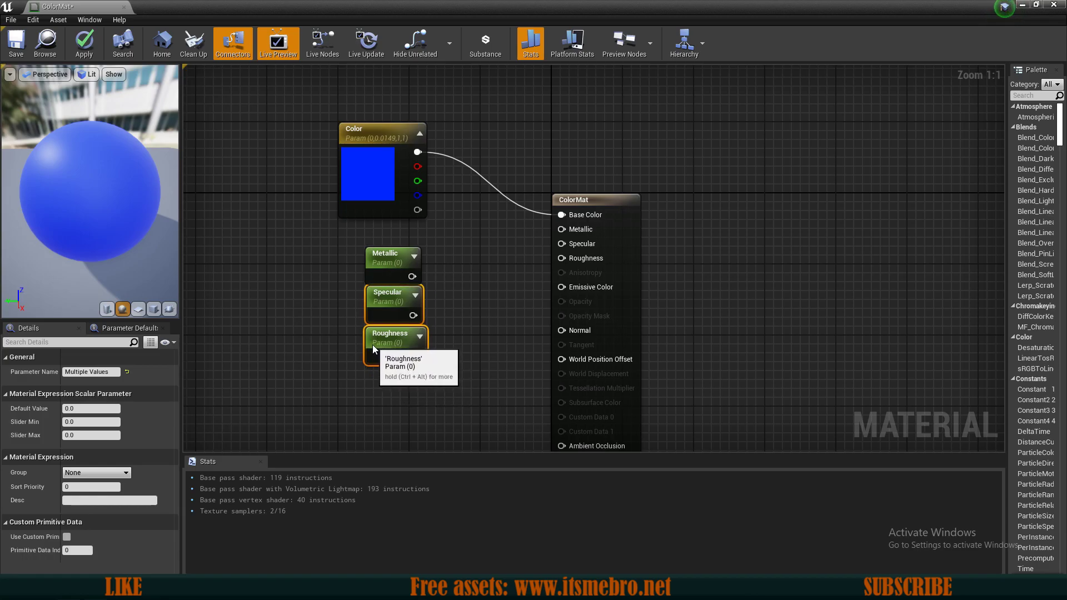
- Connect the Metallic, Specular and Roughness parameters to the matching inputs of the ColorMat result node
drag(412, 277, 413, 315)
drag(417, 356, 562, 258)
click(472, 305)
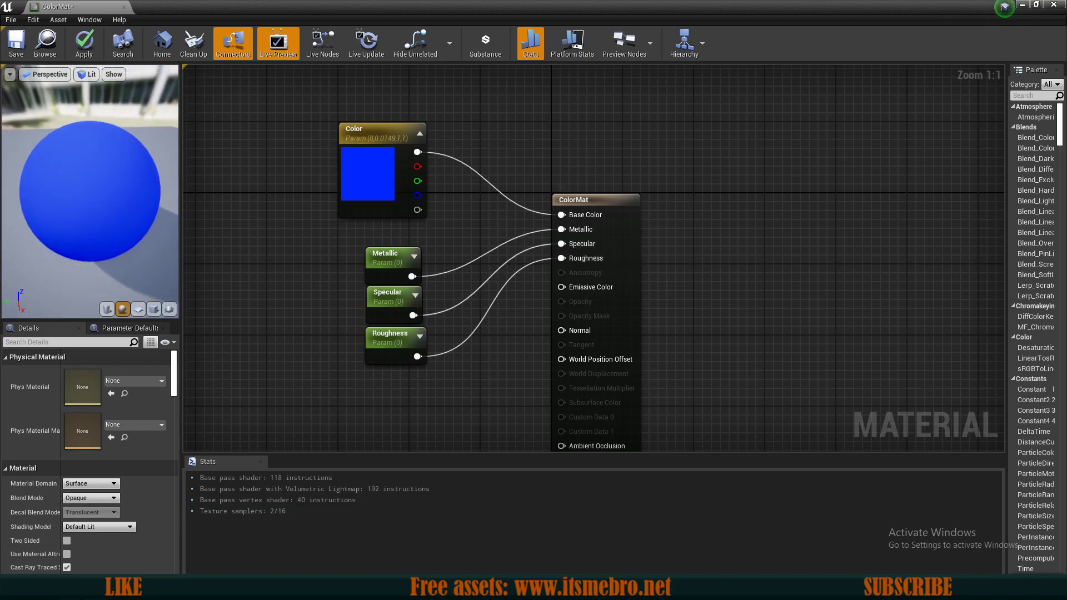
- Move the Color node down to sit directly above the Metallic node and save the material
drag(381, 190, 408, 217)
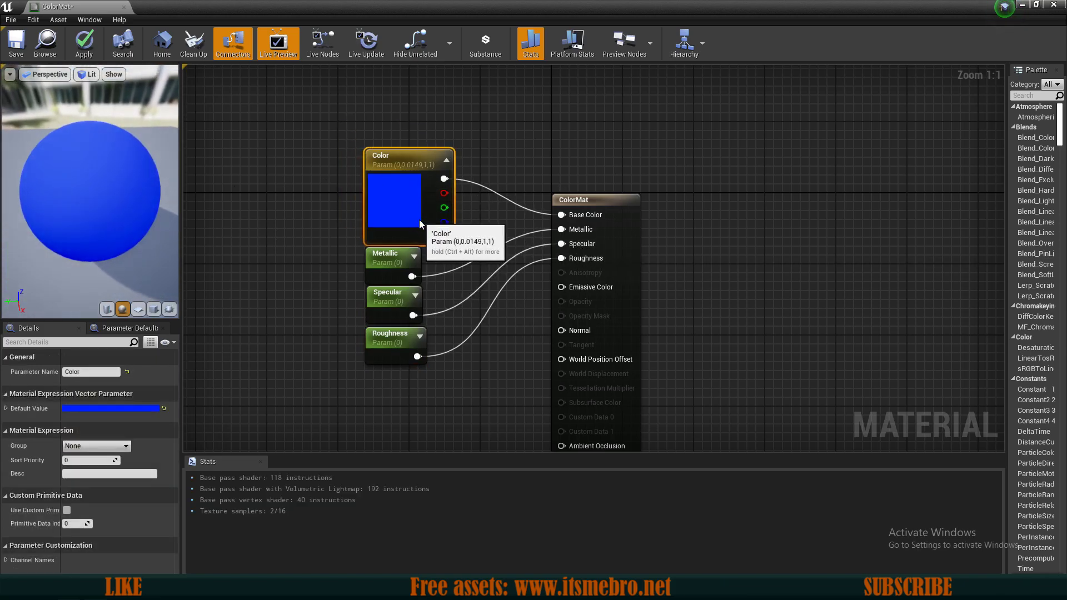
click(12, 52)
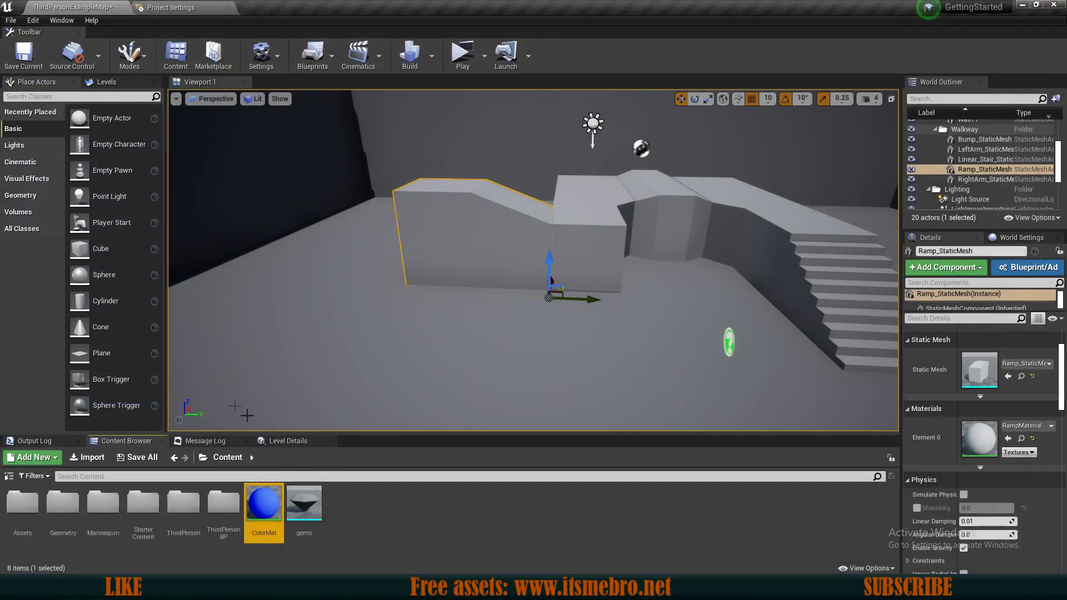
- Place a basic sphere on the floor in front of the ramp in the level and apply ColorMat to it
drag(103, 274, 448, 276)
key(w)
mouse_move(449, 276)
right_down()
mouse_move(422, 334)
mouse_move(428, 289)
mouse_move(445, 300)
mouse_move(431, 279)
right_up()
click(431, 498)
drag(266, 511, 461, 290)
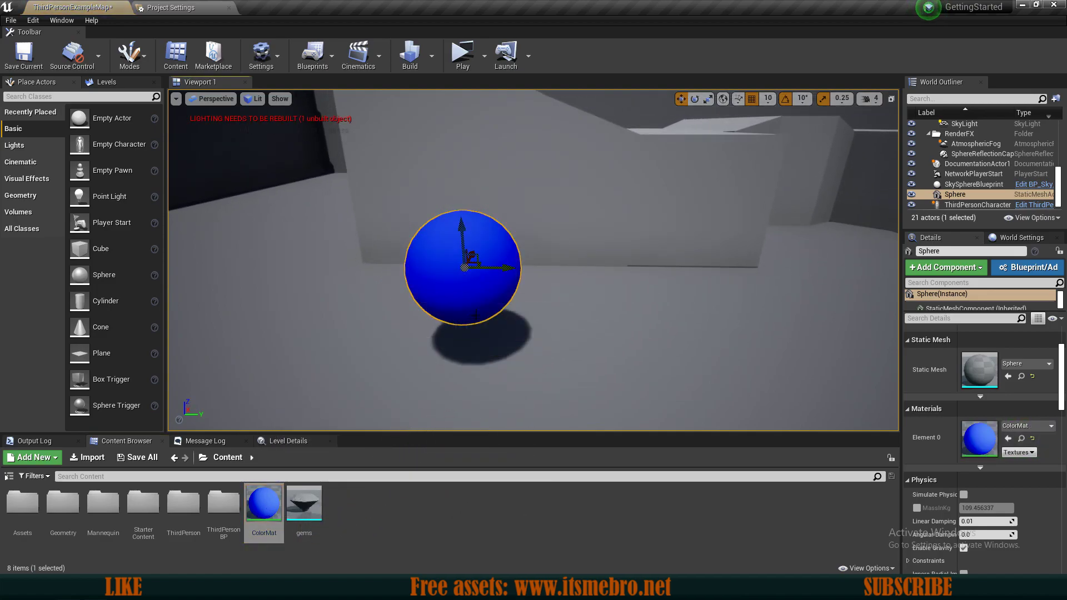
- Duplicate the blue sphere and place the copy right beside the original in front of the ramp
right_drag(458, 278, 472, 280)
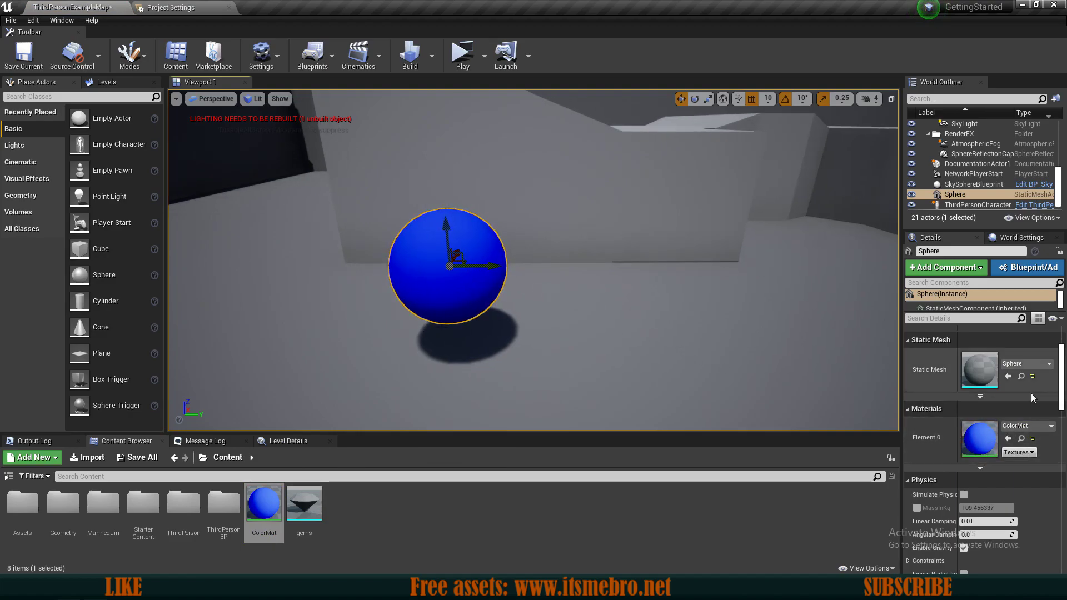
right_drag(622, 344, 589, 344)
right_drag(474, 271, 474, 271)
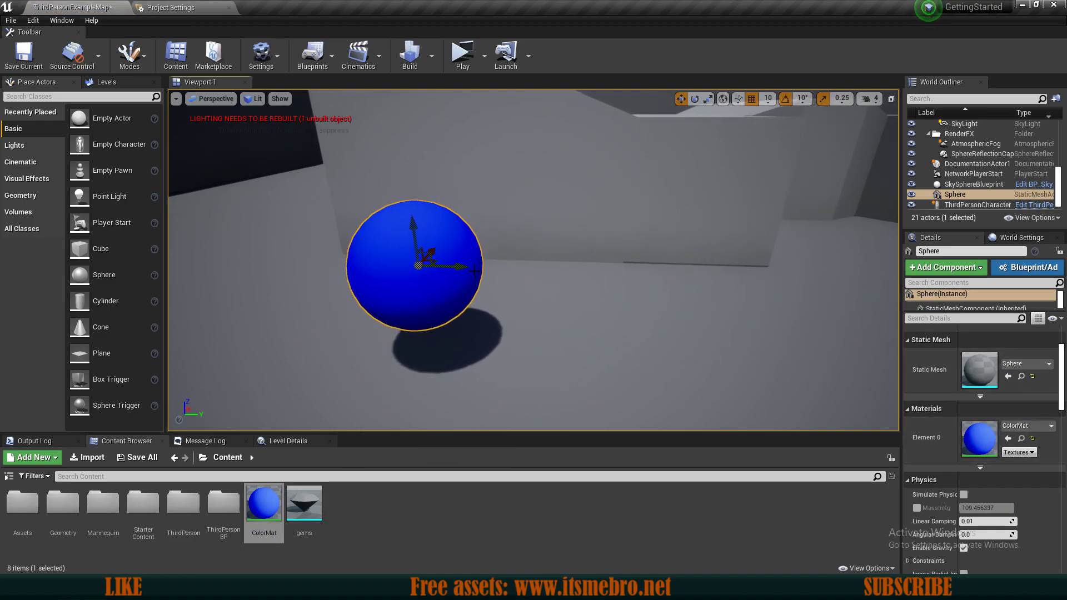
alt+drag(459, 267, 600, 268)
right_drag(600, 268, 600, 268)
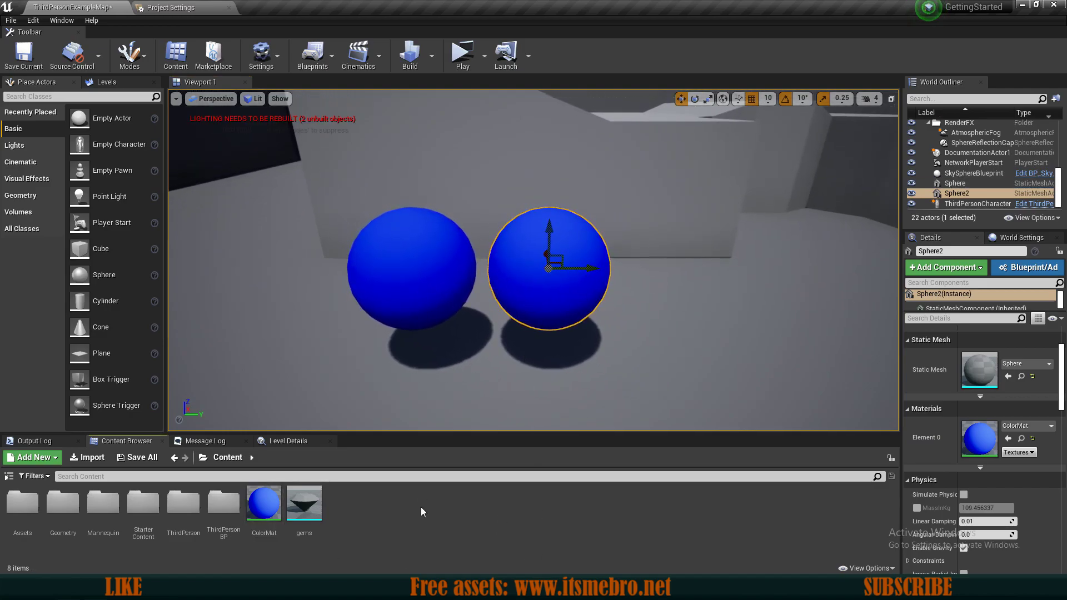
- Create a material instance of ColorMat and name it RedMat
right_click(264, 503)
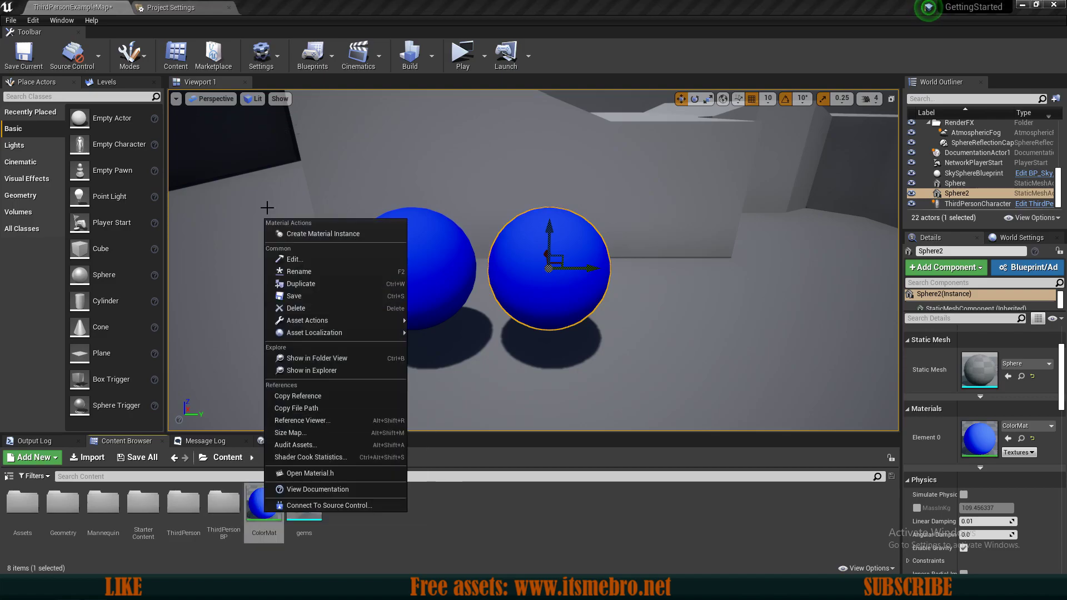
click(304, 235)
text(Red)
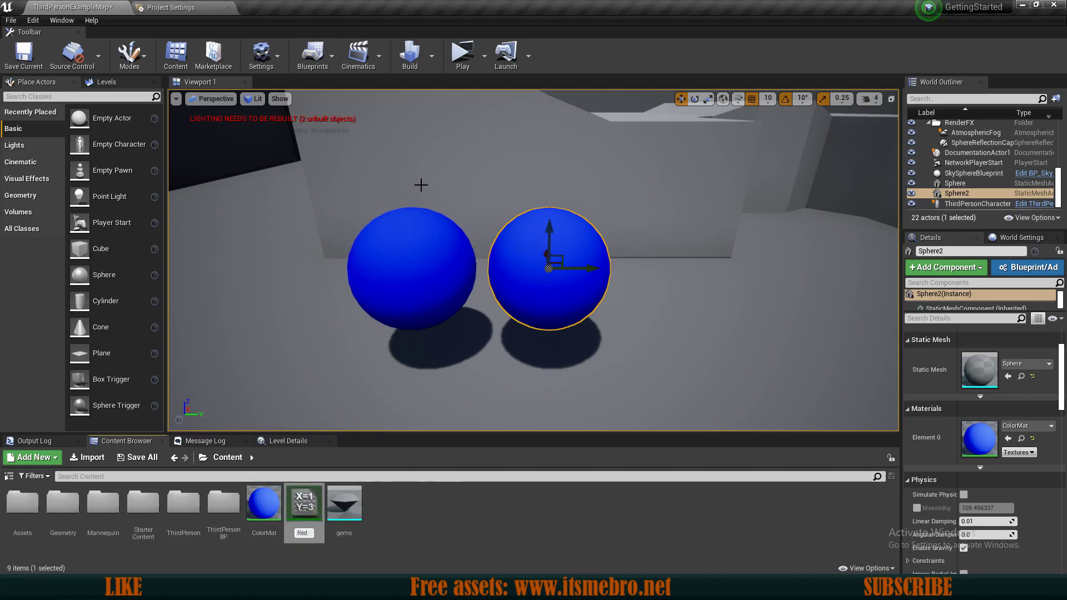
text(Mat)
key(Return)
- Apply the RedMat instance to the duplicated sphere in the level
right_click(422, 187)
click(351, 529)
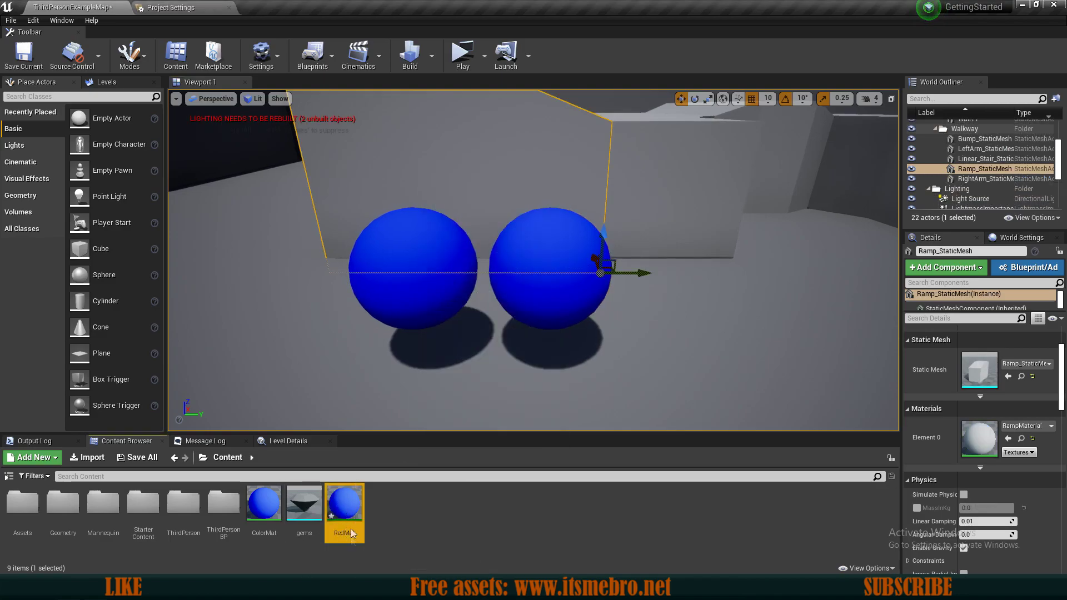
drag(349, 517, 554, 295)
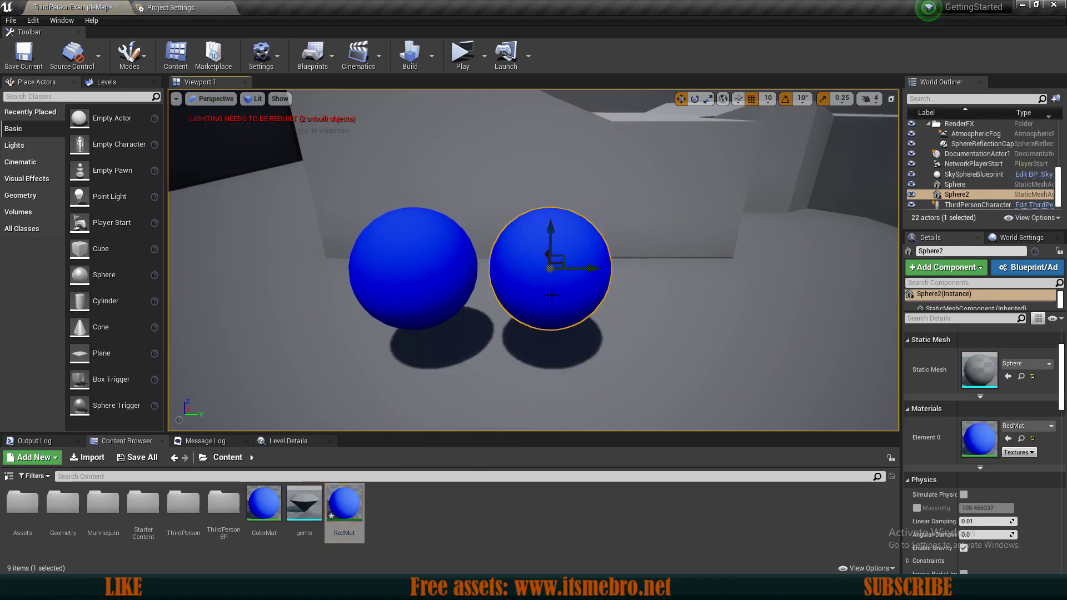
key(f)
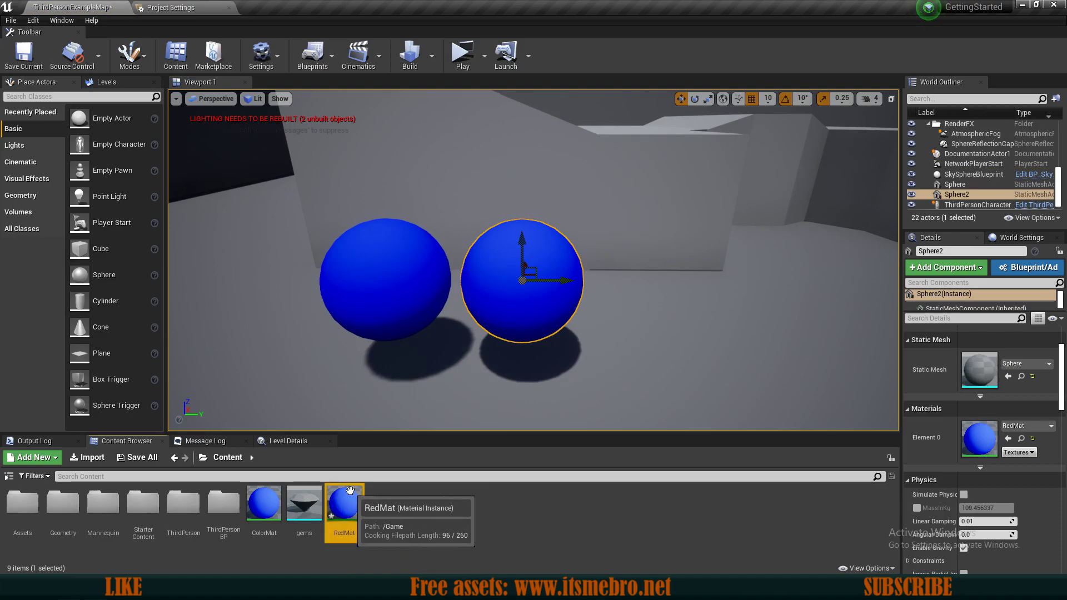
- Open RedMat in a smaller window beside the spheres and enable its Color, Metallic, Roughness and Specular parameter overrides
double_click(346, 504)
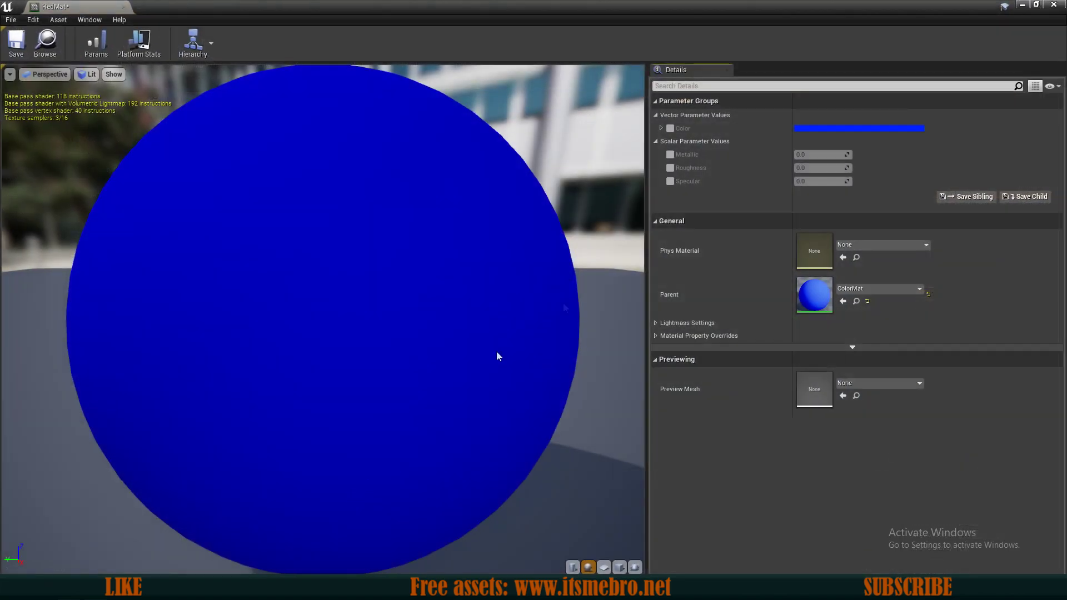
double_click(650, 6)
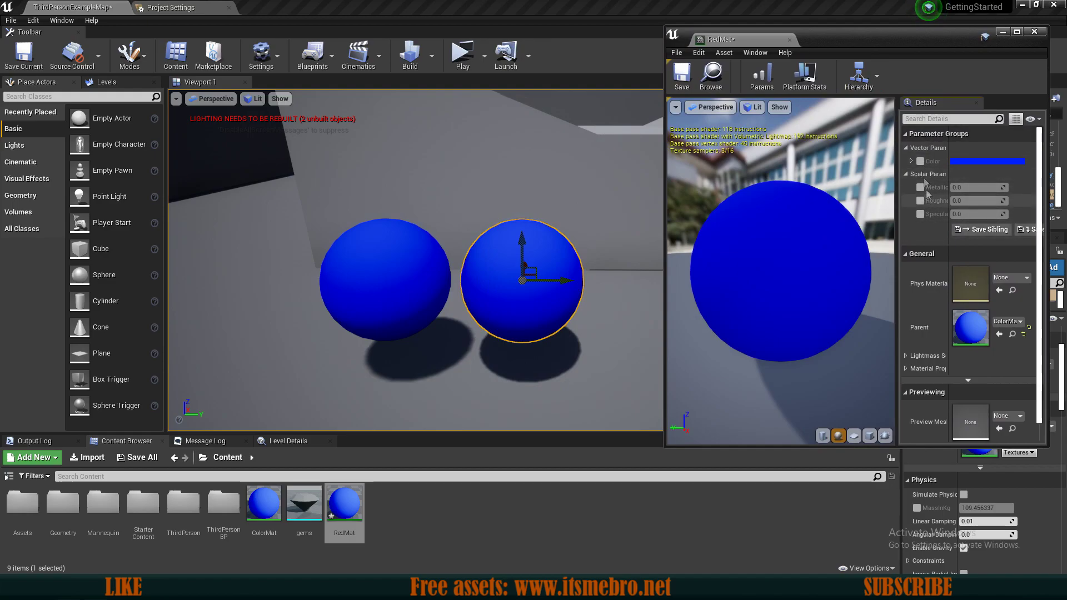
click(920, 161)
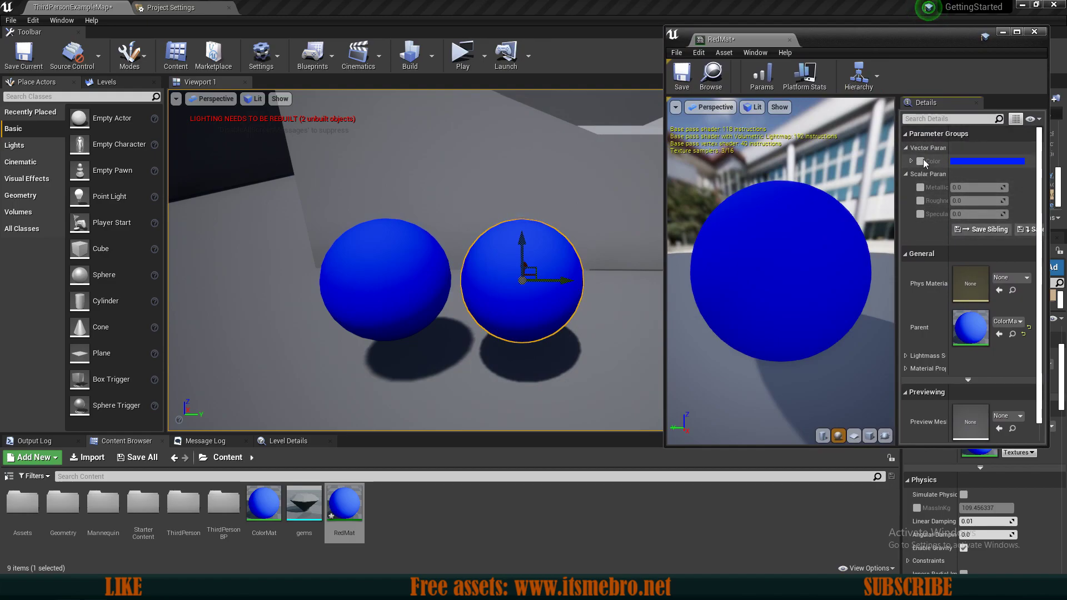
click(921, 188)
click(920, 200)
click(921, 215)
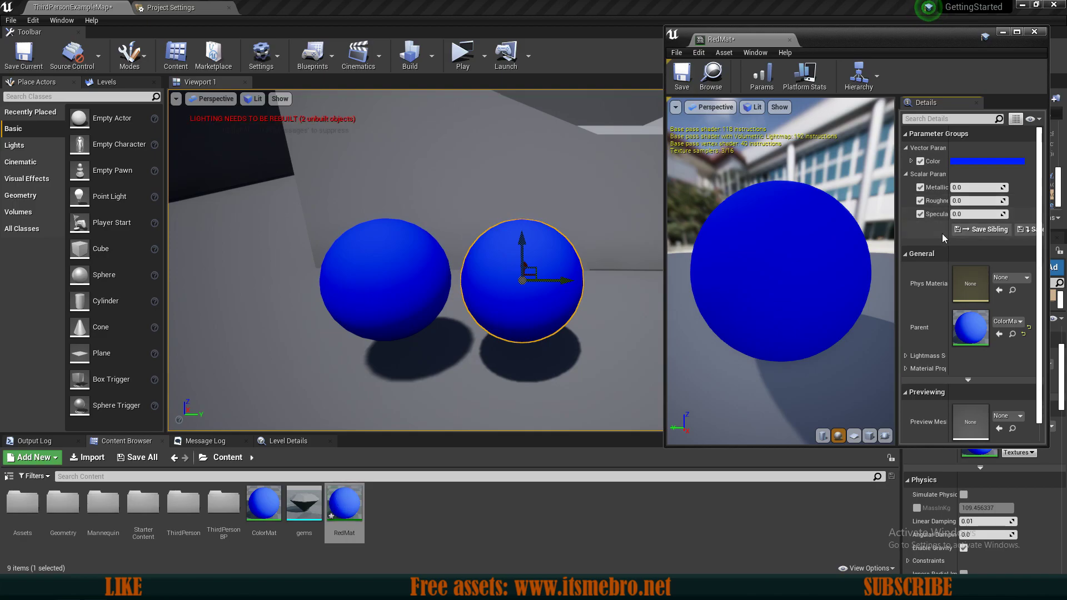
- Set the Color parameter of RedMat to magenta
click(974, 162)
drag(838, 255, 840, 221)
click(920, 433)
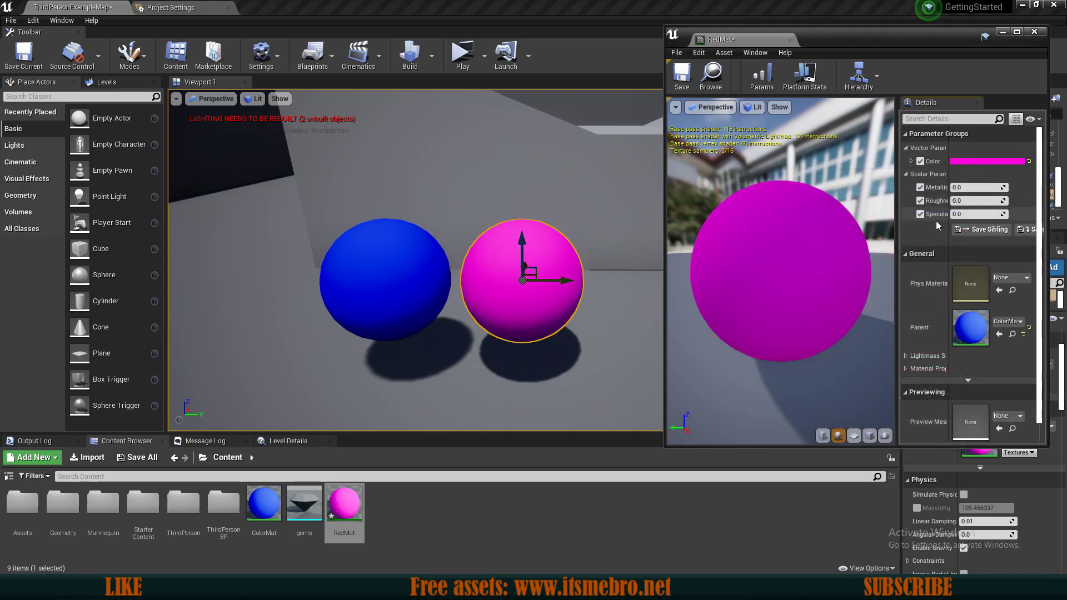
- Set the Metallic parameter of RedMat to 1.0 and inspect the reflections on the duplicated sphere up close
key(f)
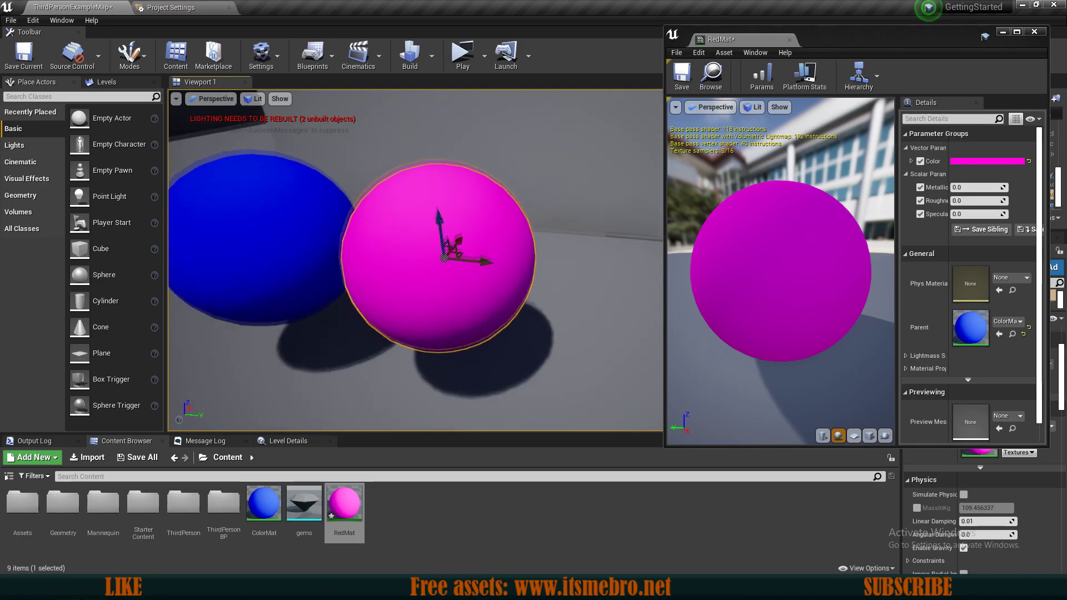
click(961, 188)
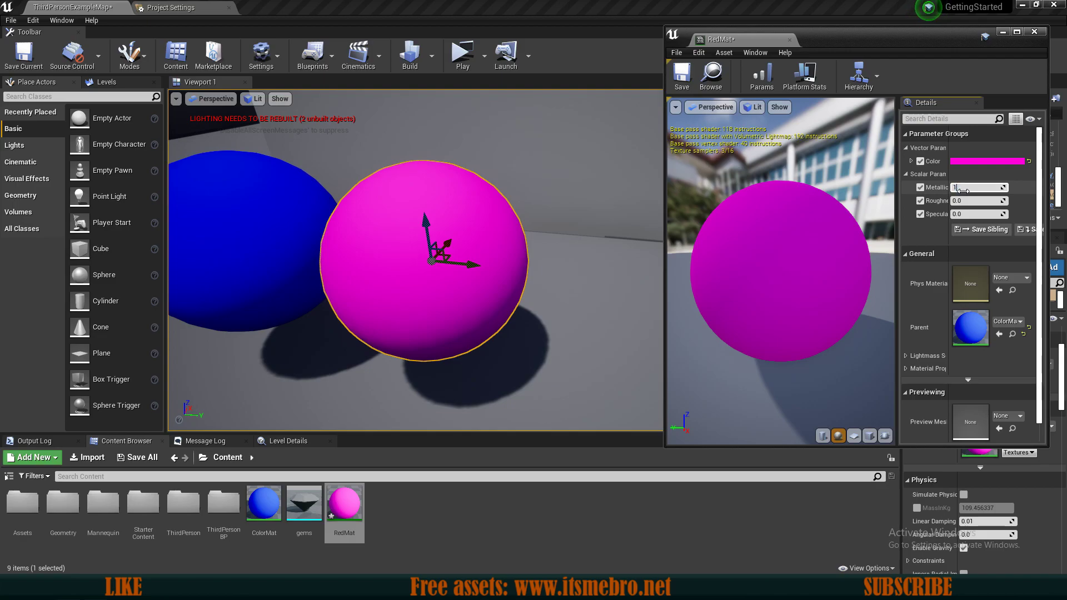
key(Return)
right_drag(418, 119, 370, 192)
scroll(415, 261, up, 2)
scroll(416, 262, down, 2)
scroll(416, 261, up, 2)
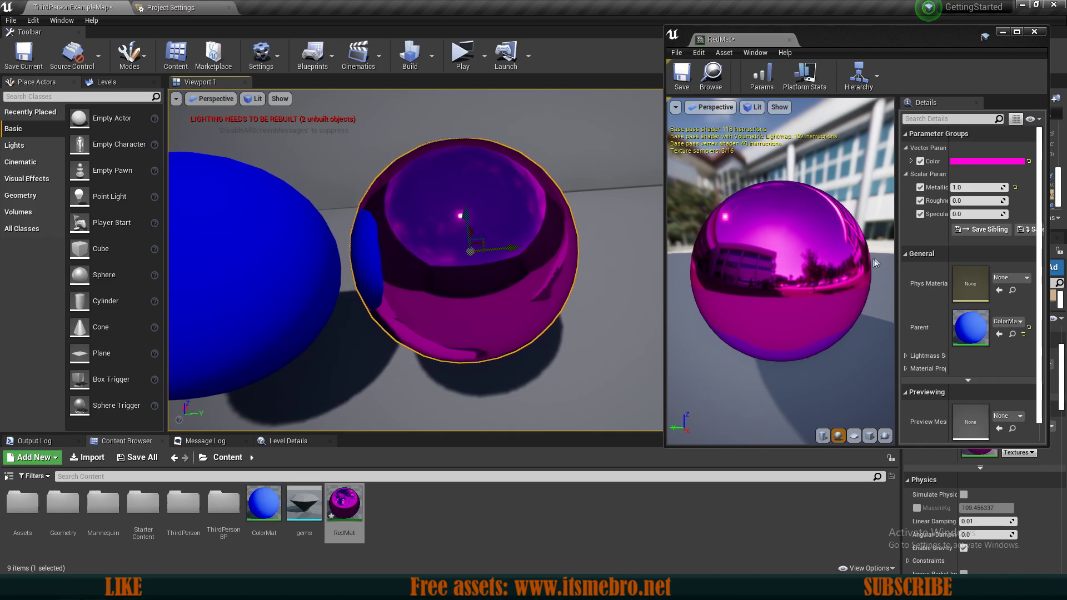
mouse_move(489, 261)
right_down()
mouse_move(471, 255)
mouse_move(493, 258)
right_up()
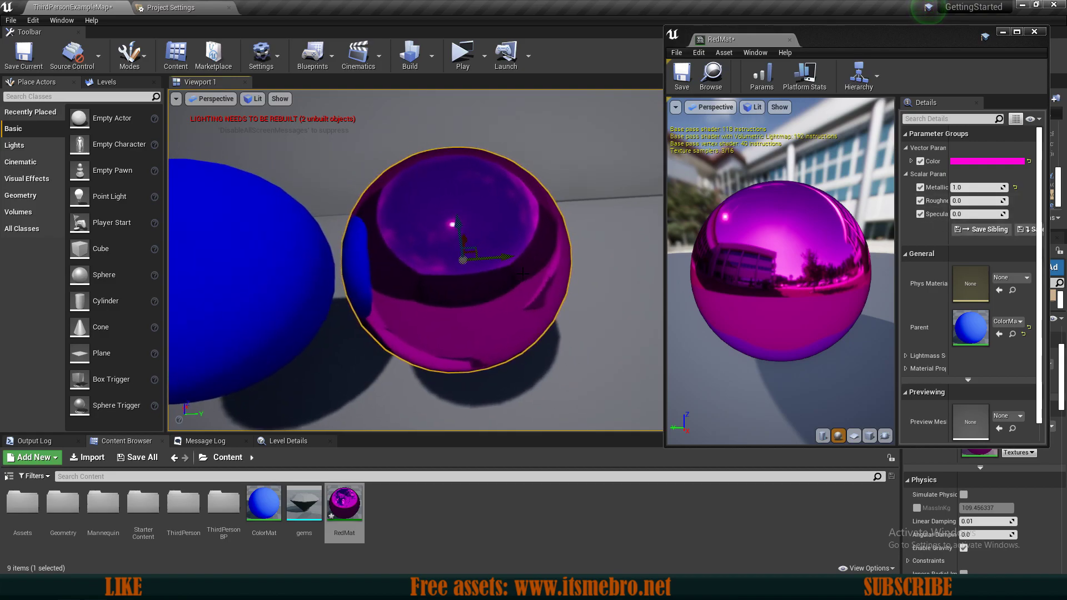
- Try different Roughness values on RedMat, including 0.3, and finish with 0.2
click(958, 202)
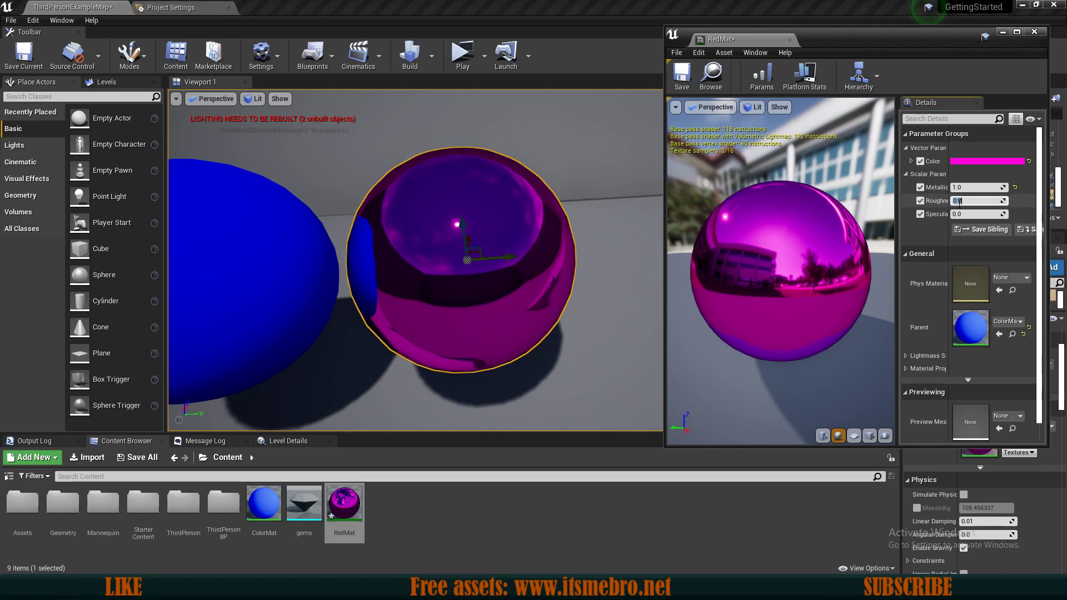
key(Return)
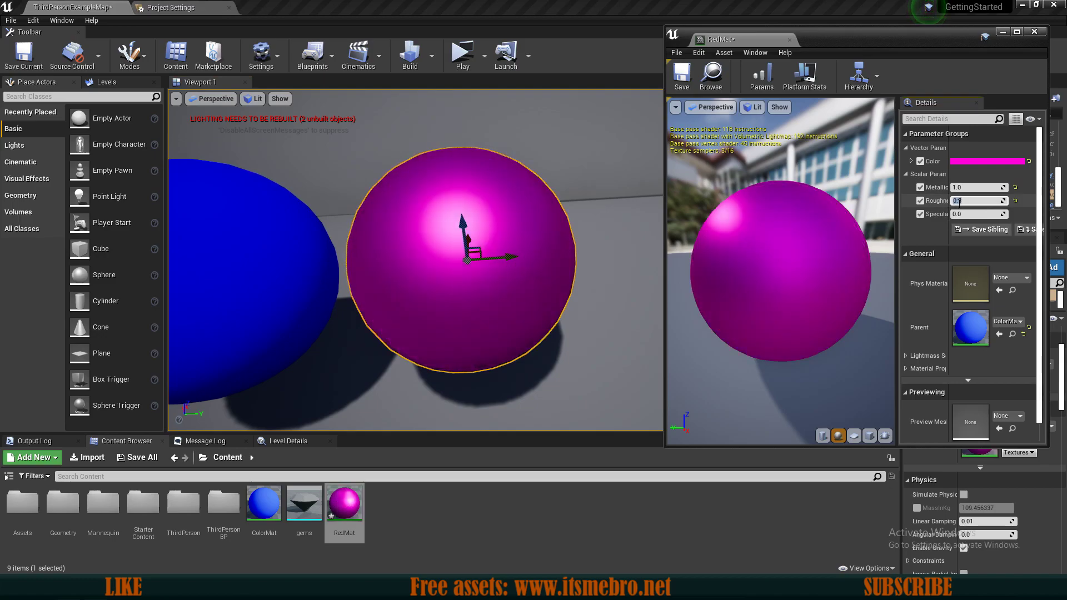
text(0.3)
key(Return)
text(0.2)
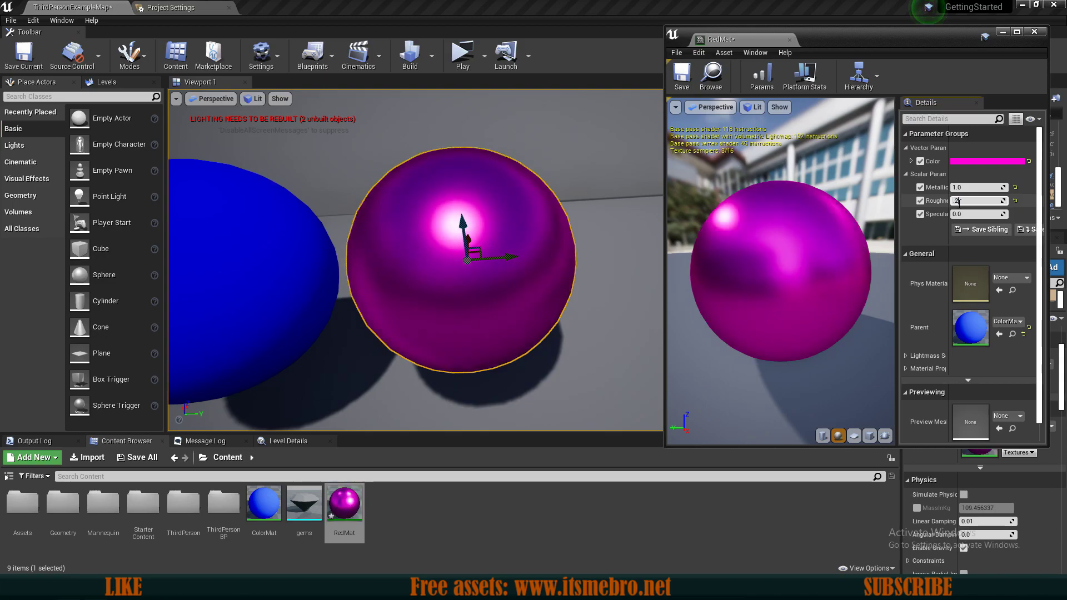
key(Return)
- Try different Specular values on RedMat, such as 1 and 0.2, and return the parameter to 0.0
click(978, 214)
text(1)
key(Return)
text(0.2)
key(Return)
text(3)
key(Return)
text(0)
key(Return)
text(1)
key(Return)
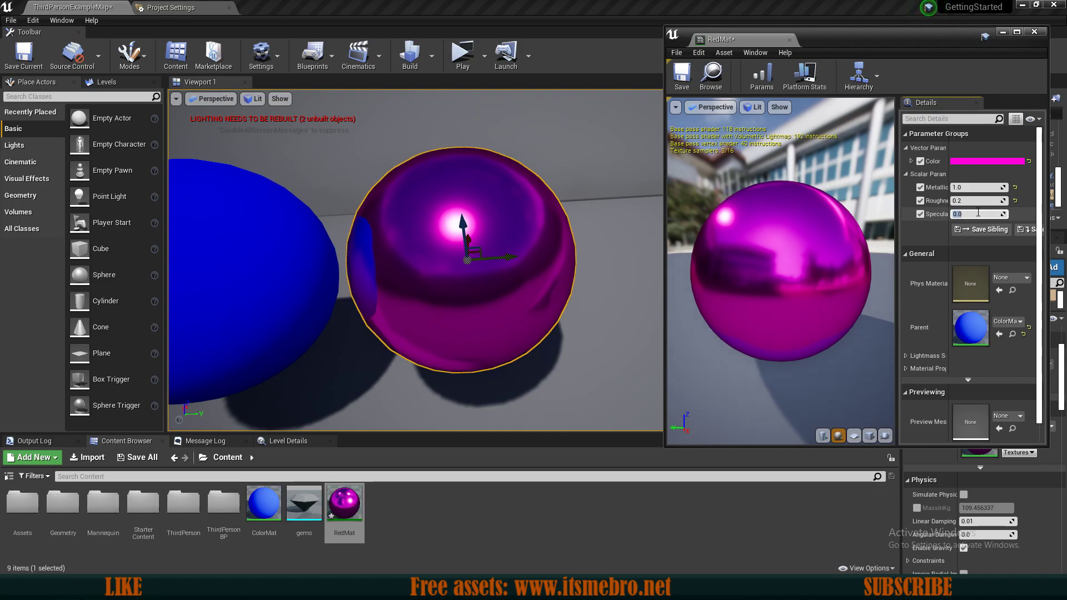
- Set the Color parameter of RedMat to bright red
click(967, 162)
drag(823, 279, 855, 272)
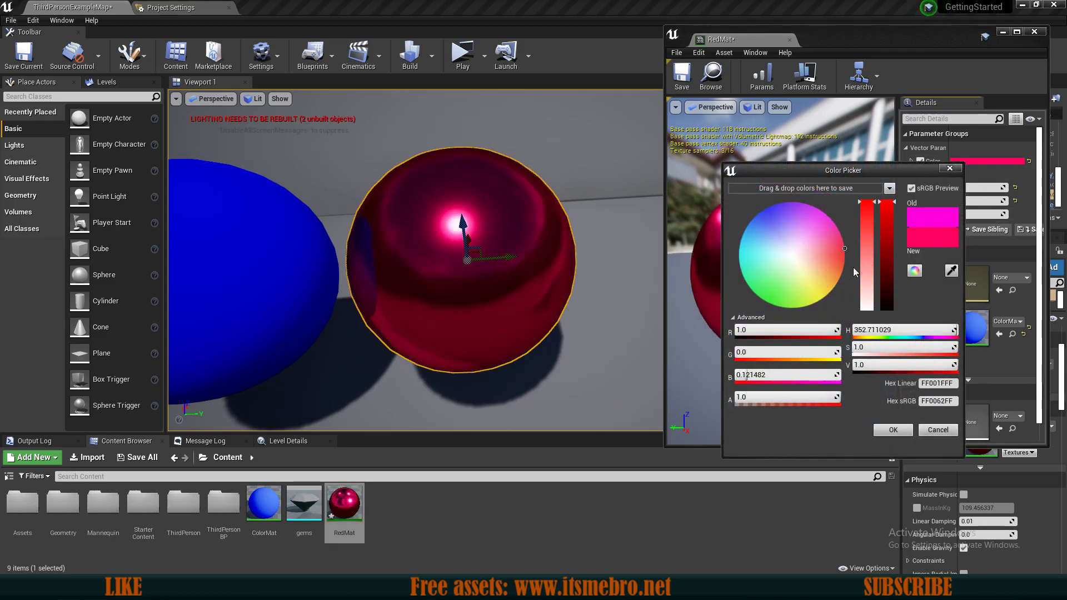
mouse_move(838, 259)
mouse_down()
mouse_move(836, 281)
mouse_move(855, 257)
mouse_up()
click(893, 429)
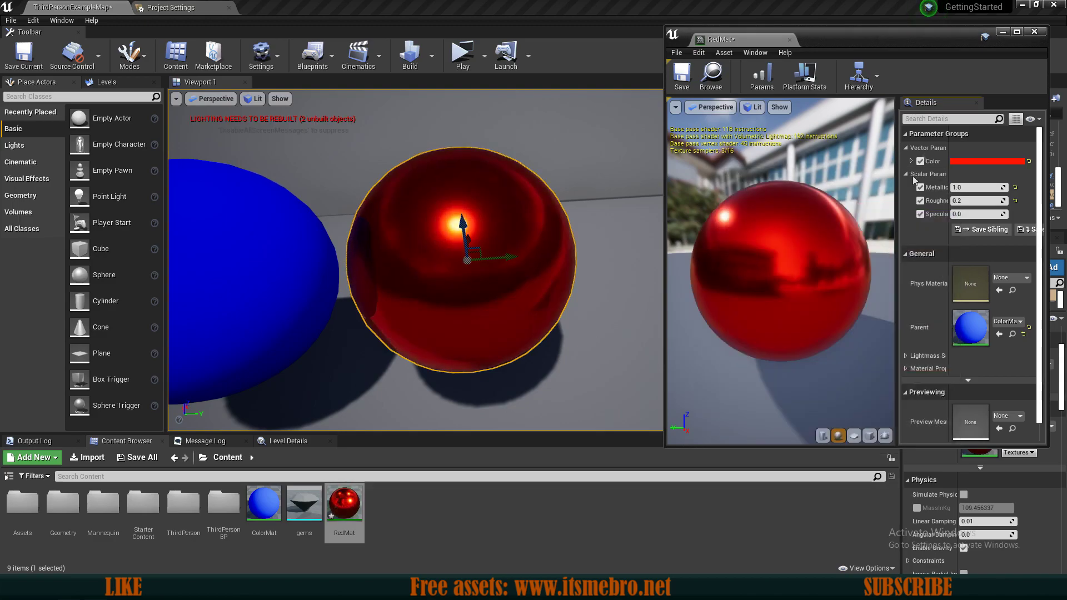
- Save the RedMat material instance, close its editor and deselect the asset in the content folder
click(681, 76)
click(1033, 32)
key(s)
mouse_move(611, 239)
right_down()
mouse_move(578, 239)
mouse_move(639, 237)
mouse_move(605, 236)
mouse_move(625, 237)
right_up()
key(w)
drag(889, 317, 892, 337)
right_drag(419, 350, 406, 337)
click(448, 540)
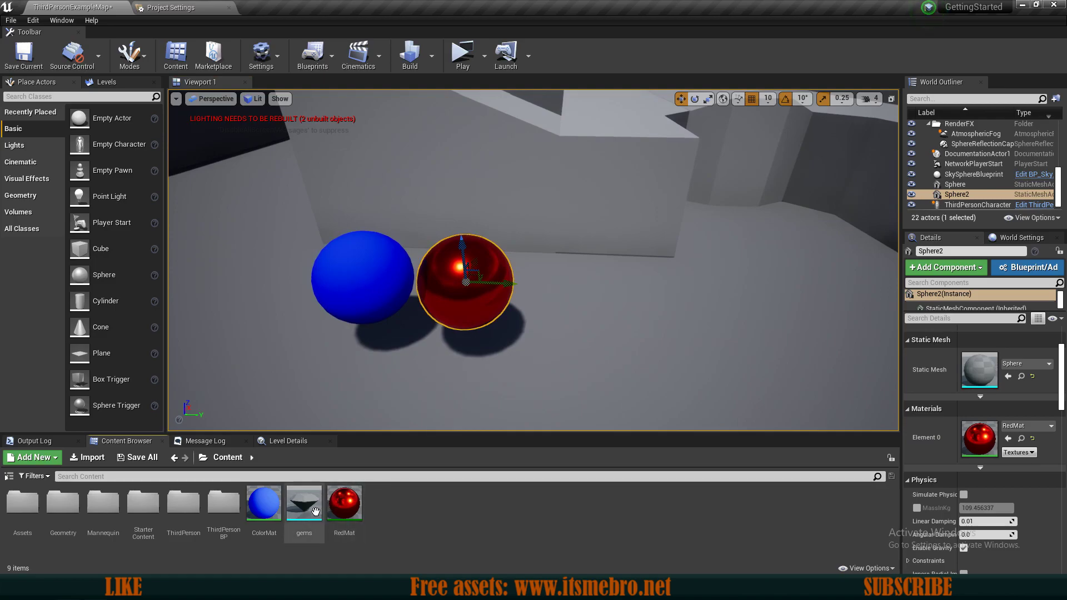
- Duplicate the ColorMat material and name the copy GlassMat
click(267, 504)
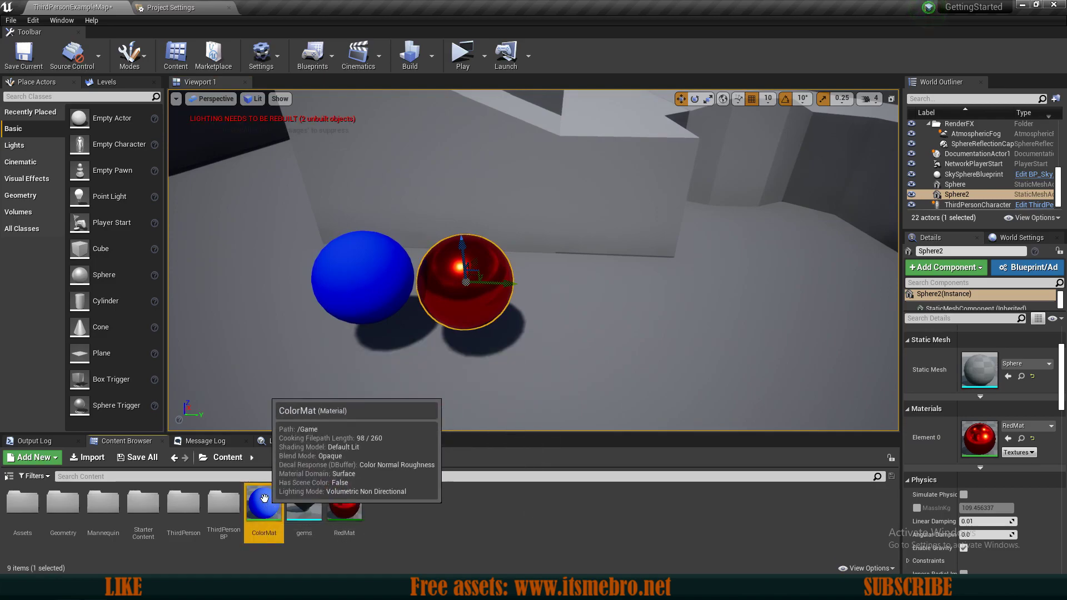
key(ctrl+w)
text(G)
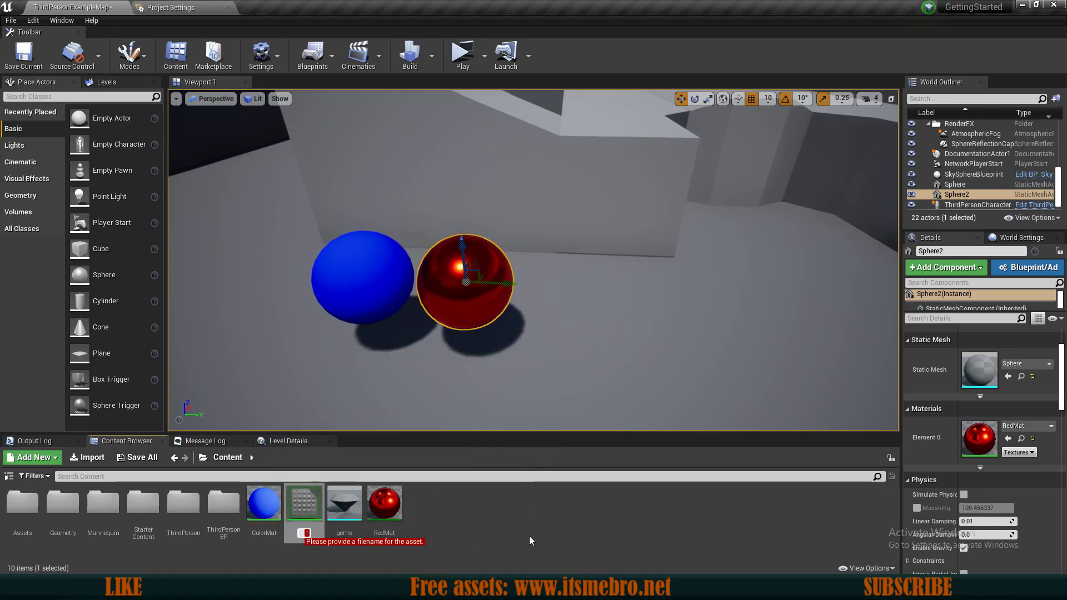
text(lassMat)
key(Return)
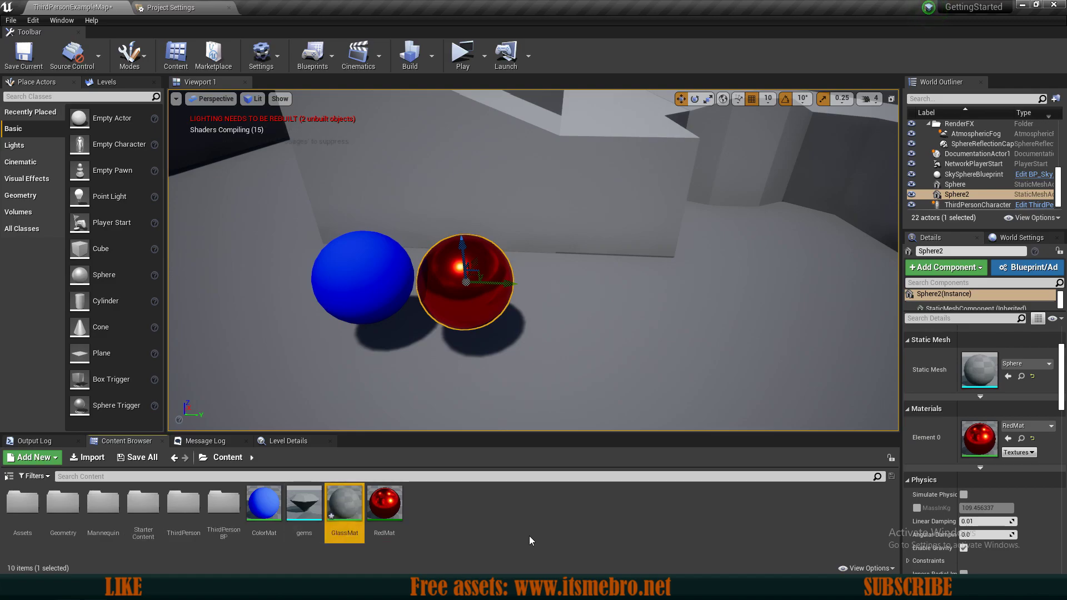
- Open GlassMat in a maximised material editor and set its Blend Mode to Translucent
key(Return)
double_click(816, 34)
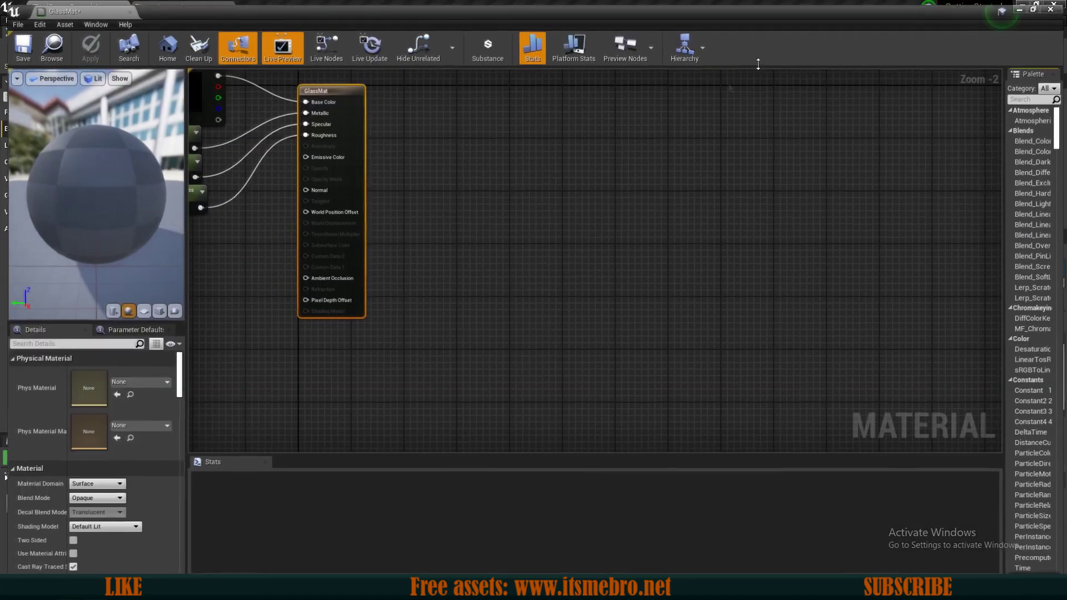
scroll(524, 345, up, 2)
right_drag(524, 346, 524, 306)
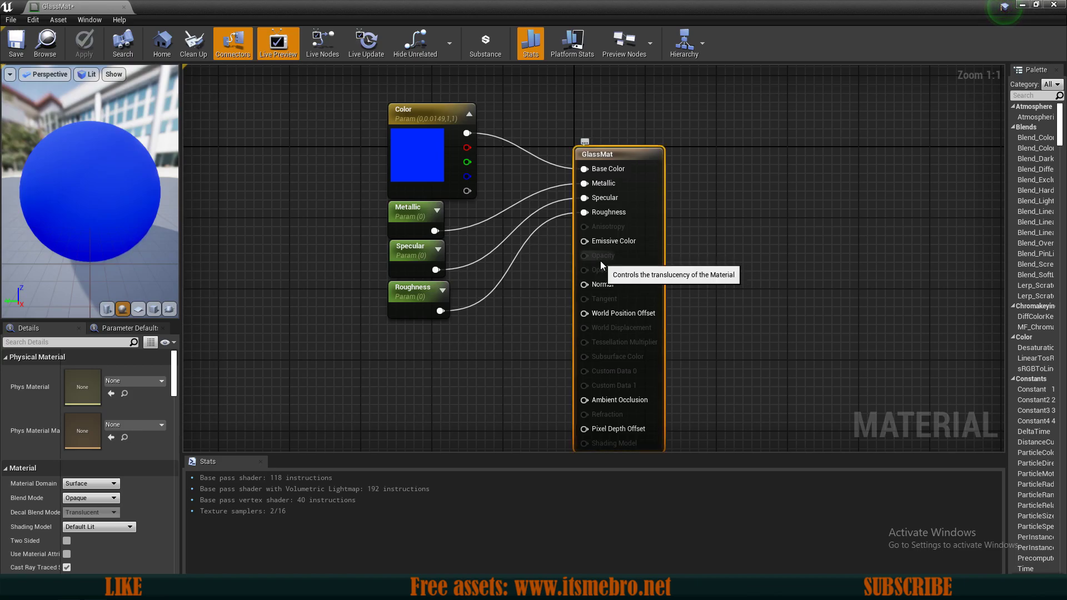
scroll(28, 434, down, 3)
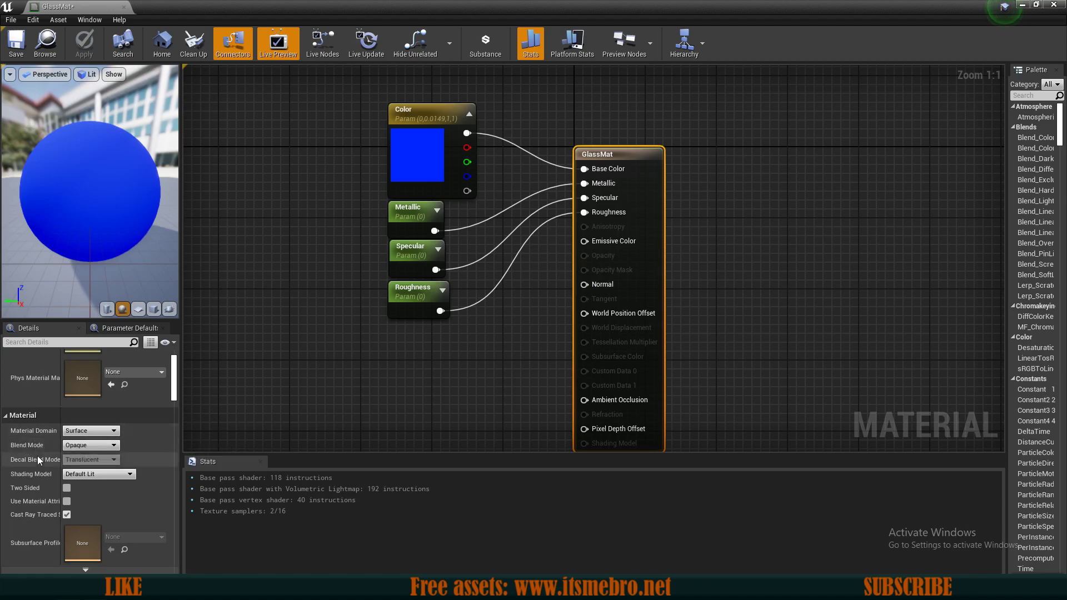
click(78, 448)
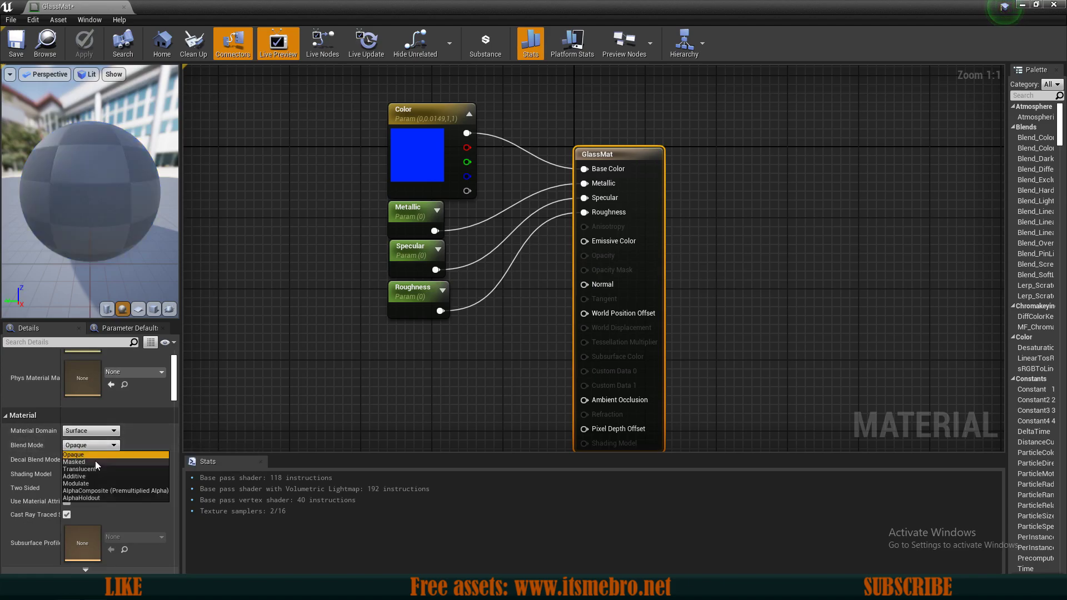
click(82, 473)
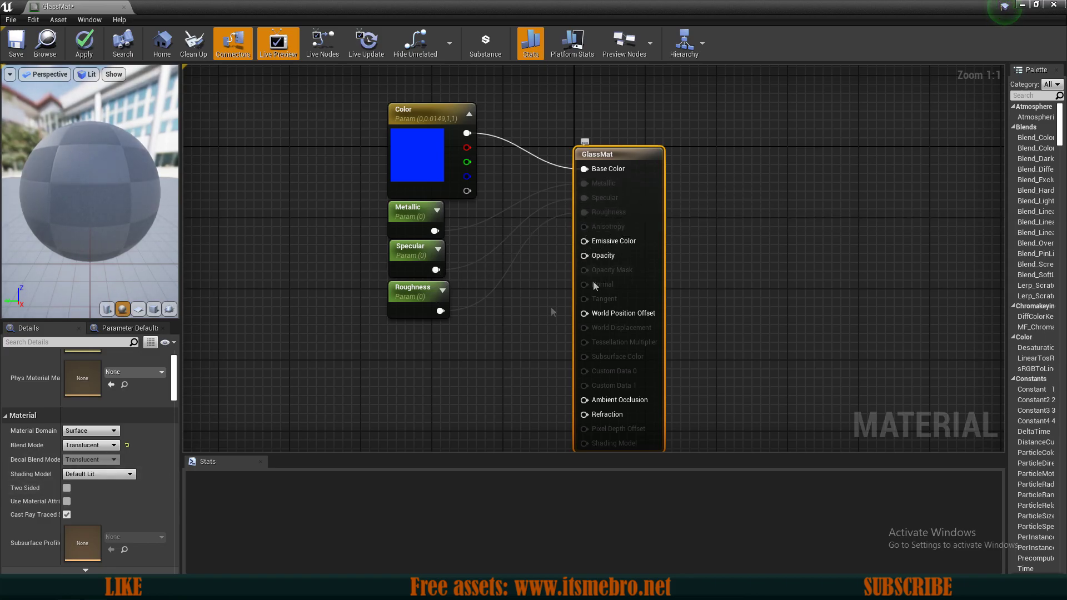
- Set GlassMat's translucency Lighting Mode to Surface TranslucencyVolume
scroll(127, 407, down, 2)
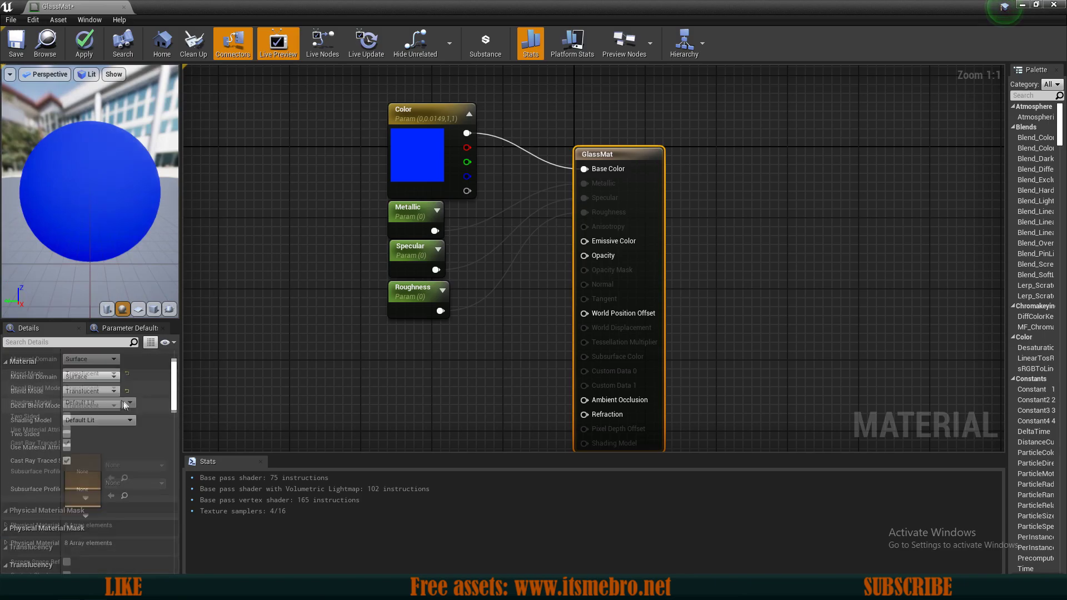
scroll(127, 407, down, 5)
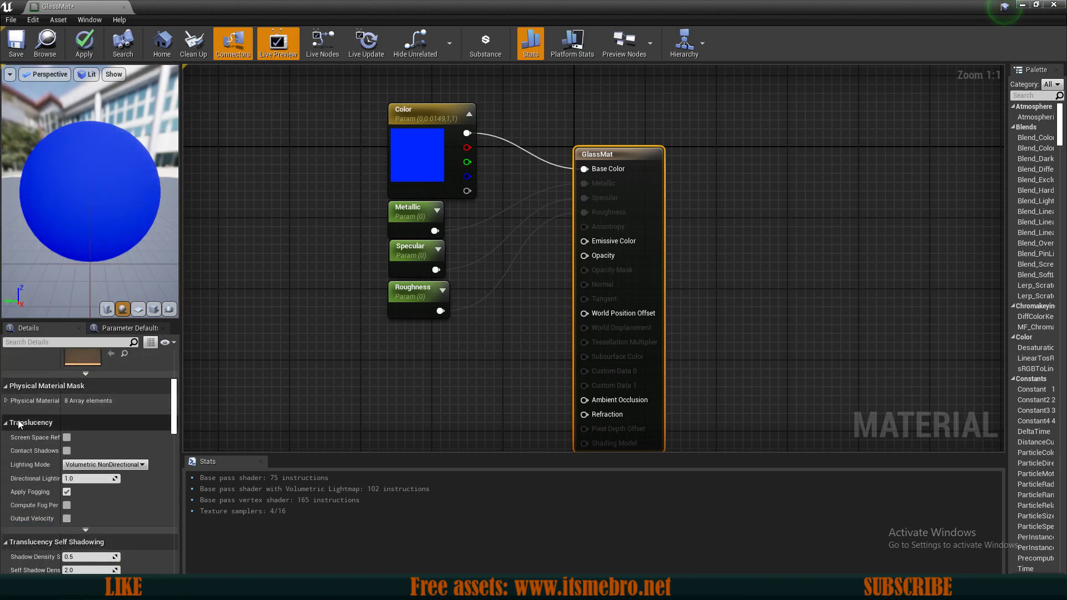
click(103, 465)
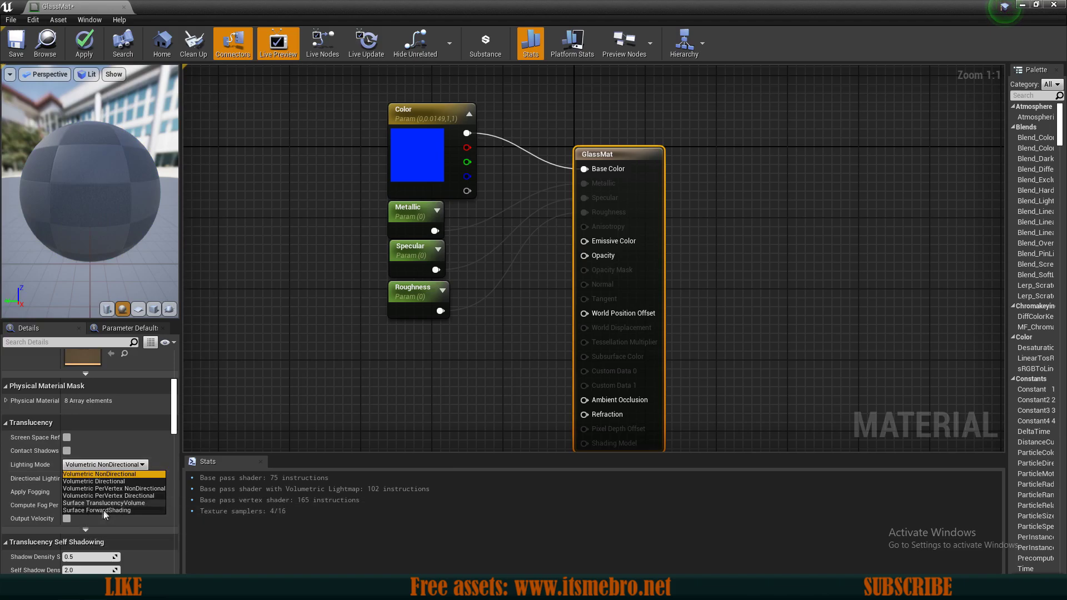
click(80, 503)
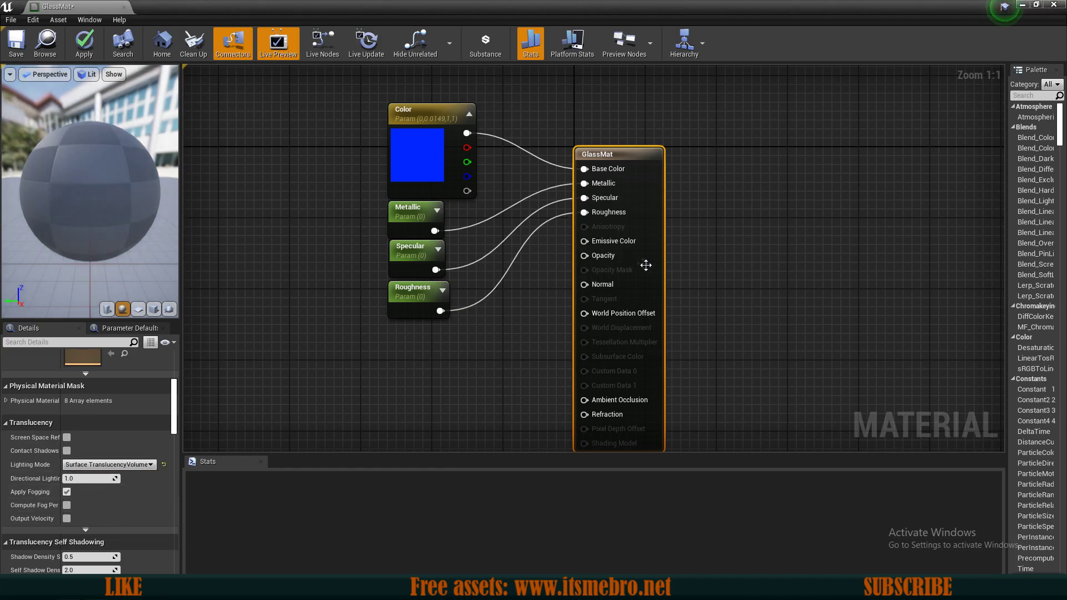
right_drag(640, 247, 631, 245)
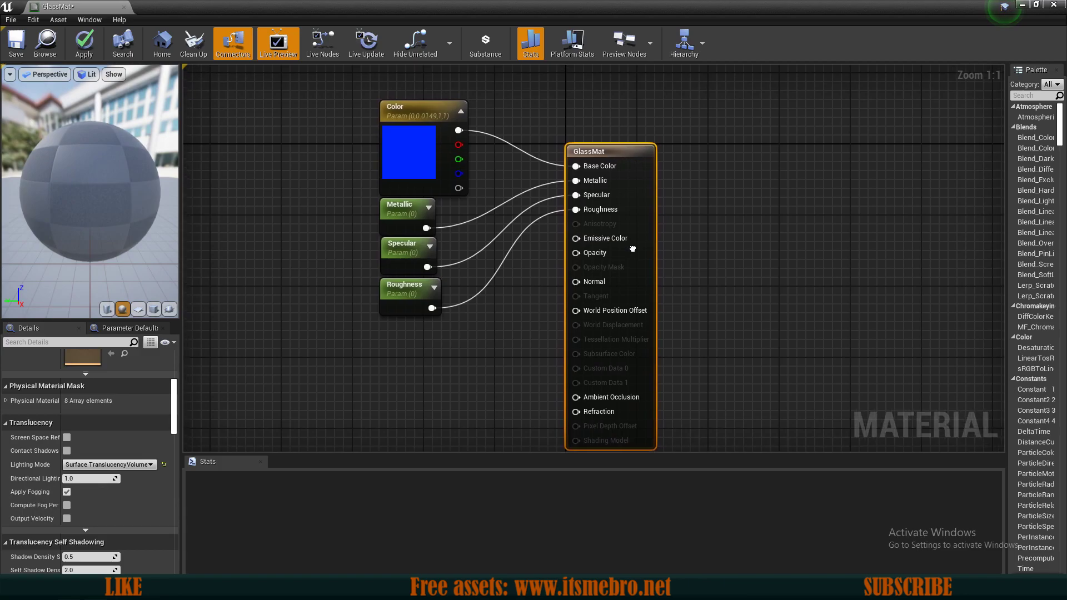
- Add a scalar parameter named Opacity, connect it to GlassMat's Opacity input and place it below the Roughness node
drag(172, 412, 159, 348)
right_drag(341, 416, 468, 339)
click(405, 371)
drag(338, 103, 364, 295)
click(453, 372)
right_drag(453, 372, 445, 369)
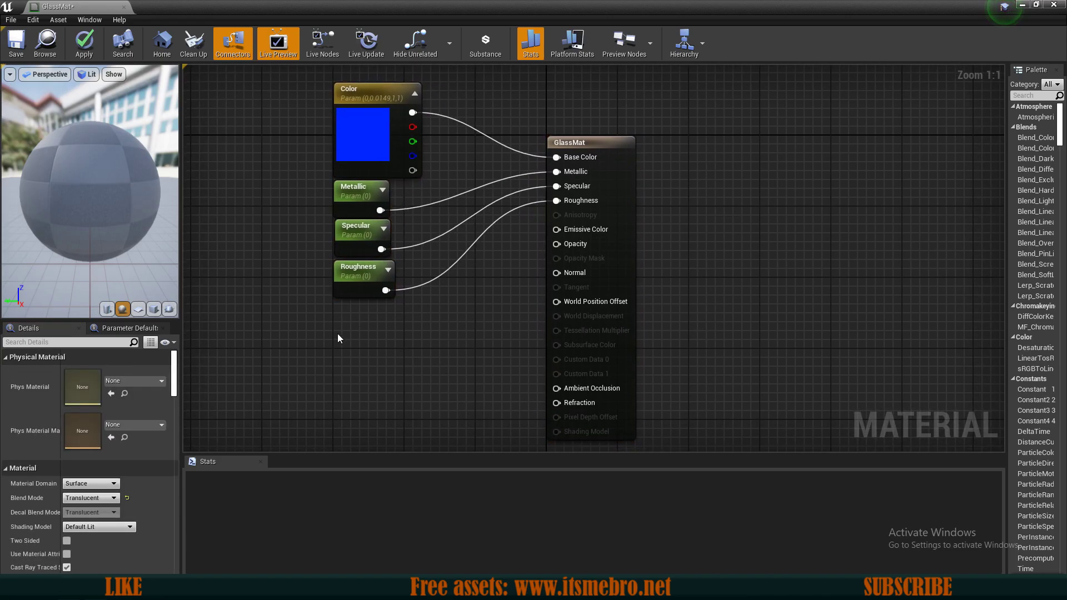
click(358, 344)
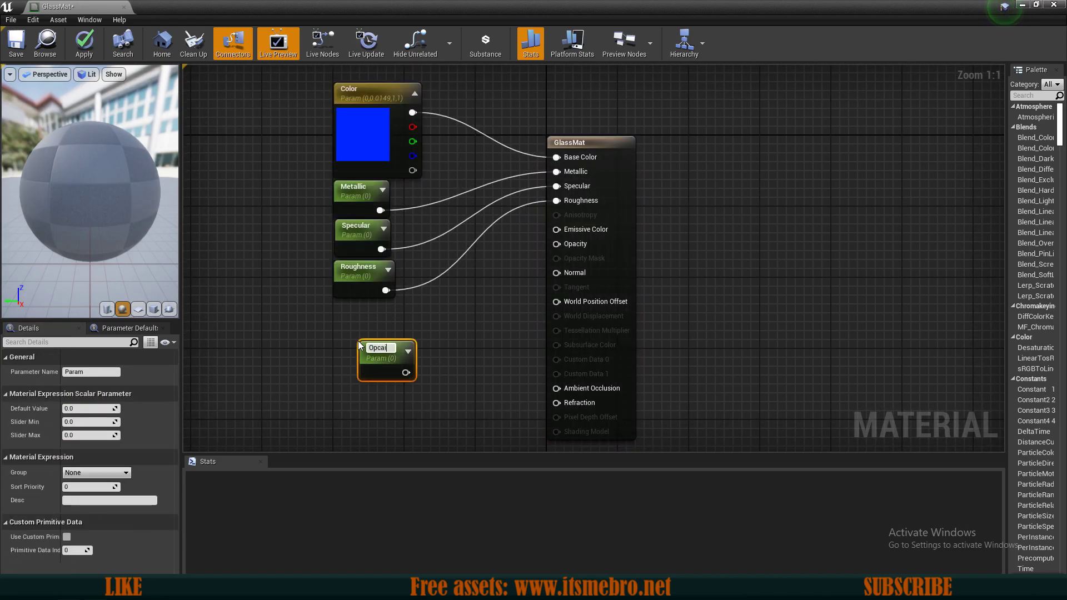
text(Opacity)
key(Return)
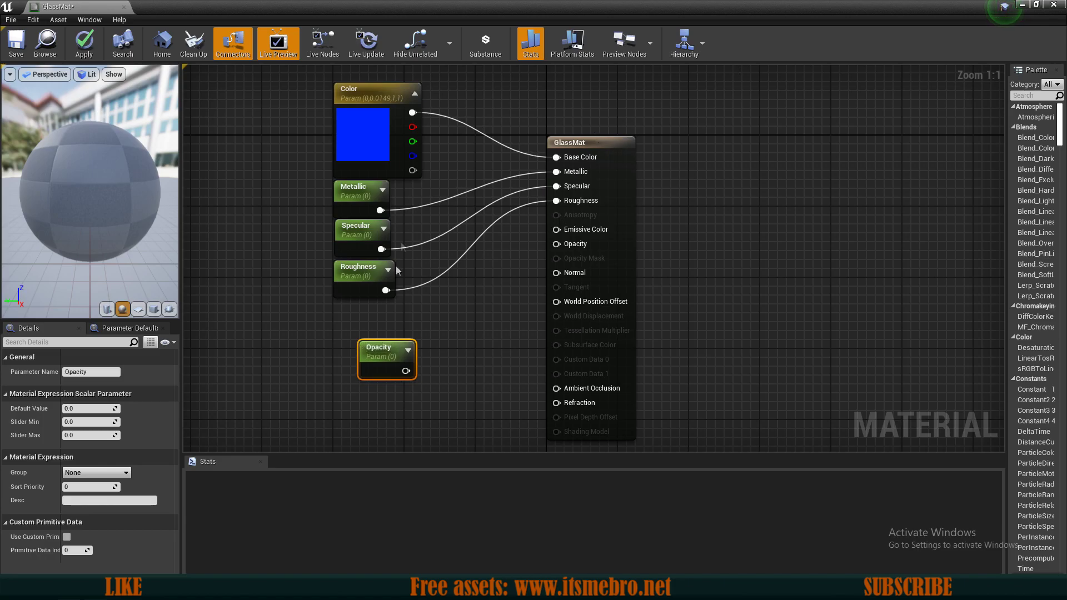
drag(410, 371, 556, 244)
drag(364, 360, 338, 323)
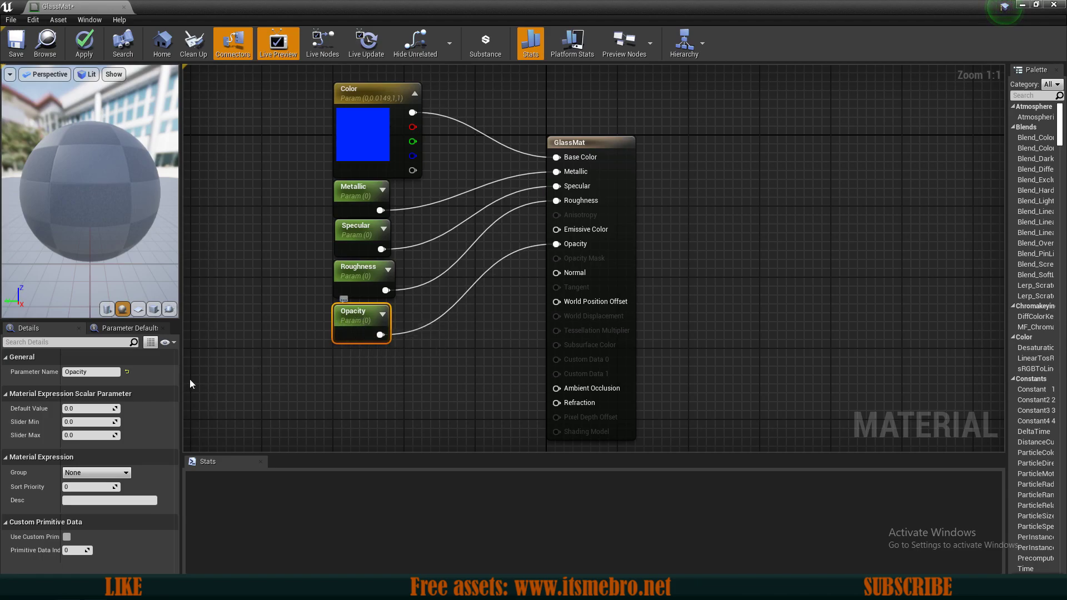
- Set the Opacity parameter's default value to 0.5 and save GlassMat
click(84, 409)
text(0.5)
key(Return)
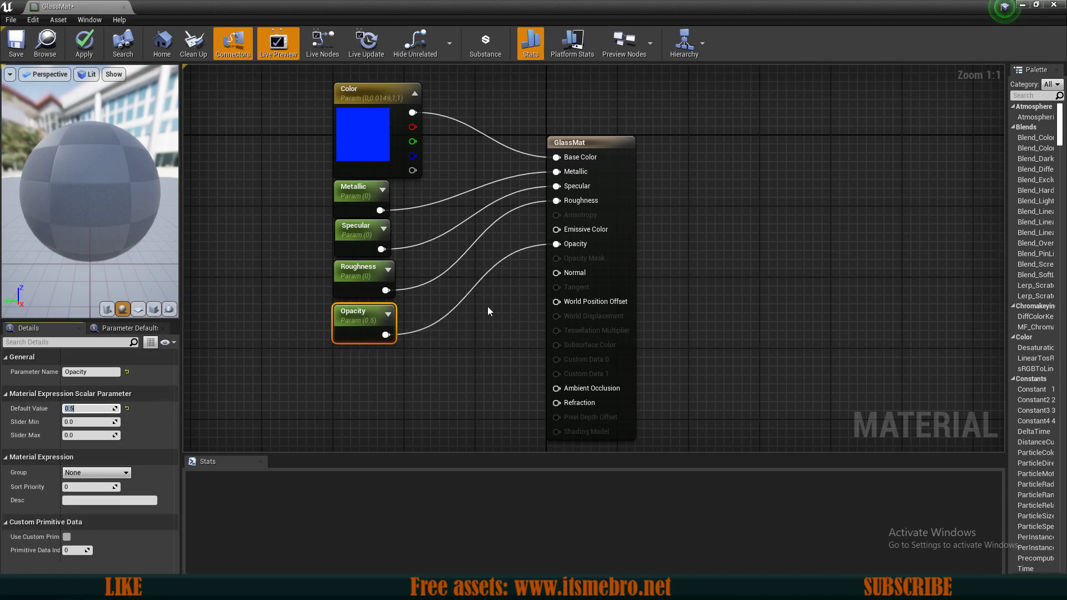
click(5, 53)
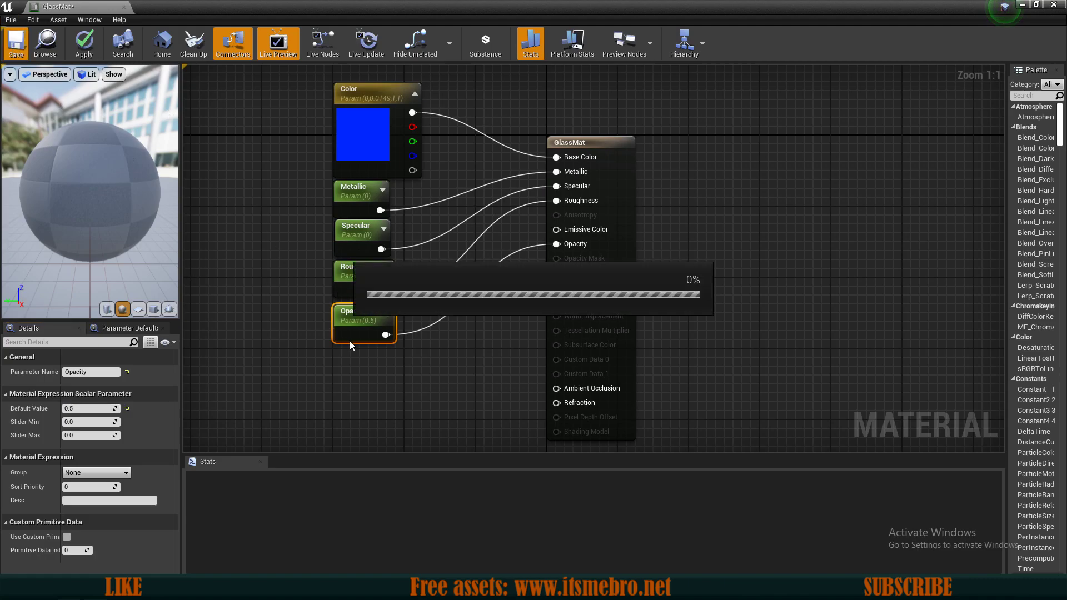
- Add a scalar parameter for refraction below the Opacity node in the GlassMat graph
click(482, 373)
right_drag(481, 374, 476, 345)
mouse_move(411, 365)
right_down()
mouse_move(425, 378)
mouse_move(428, 364)
right_up()
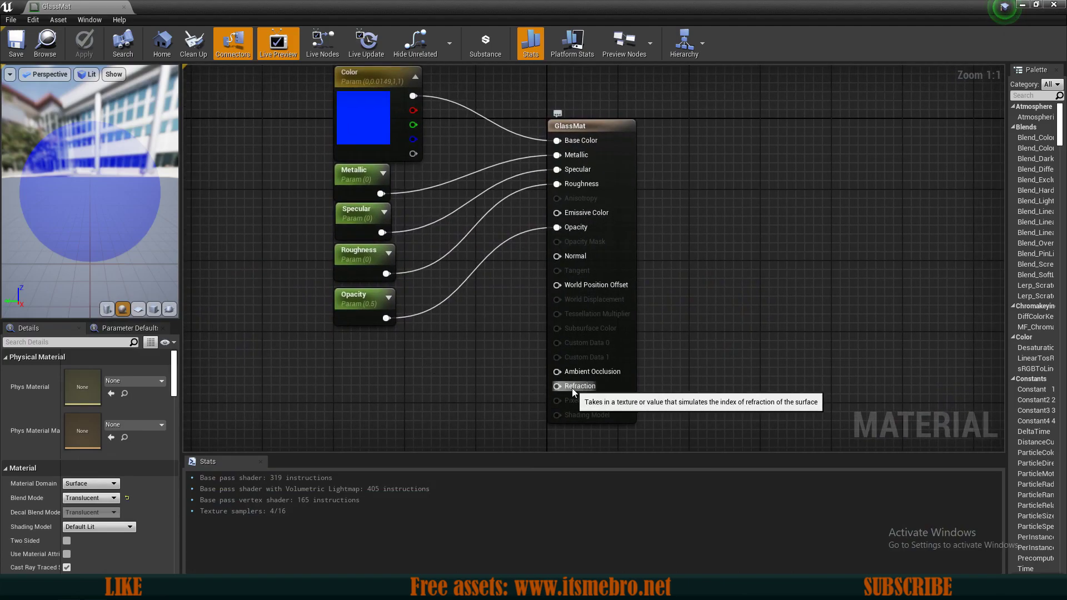
right_drag(539, 404, 565, 352)
mouse_move(499, 366)
right_down()
mouse_move(494, 377)
mouse_move(487, 364)
right_up()
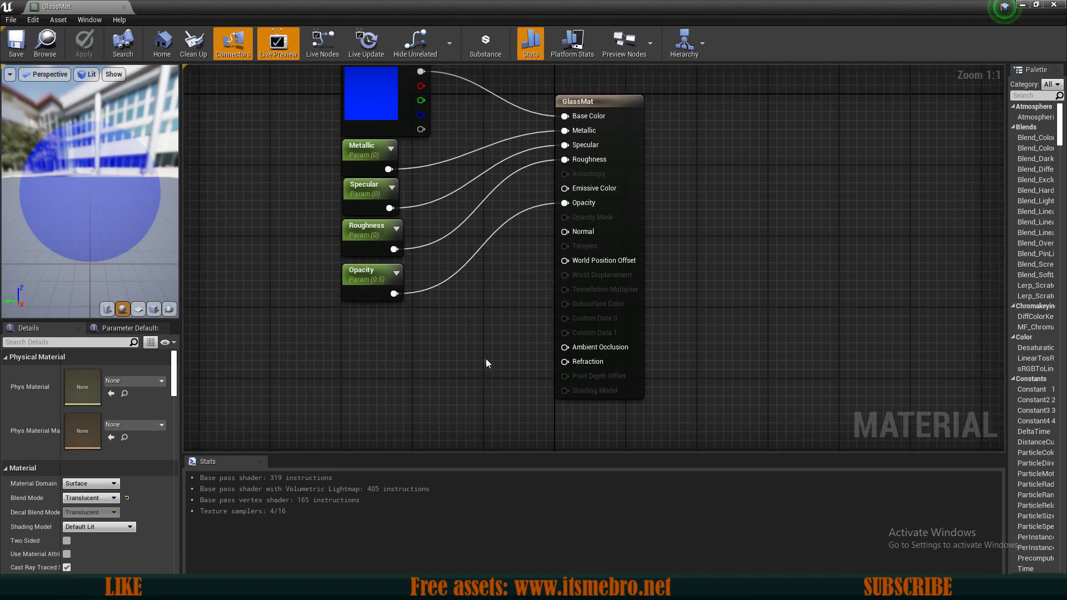
click(365, 387)
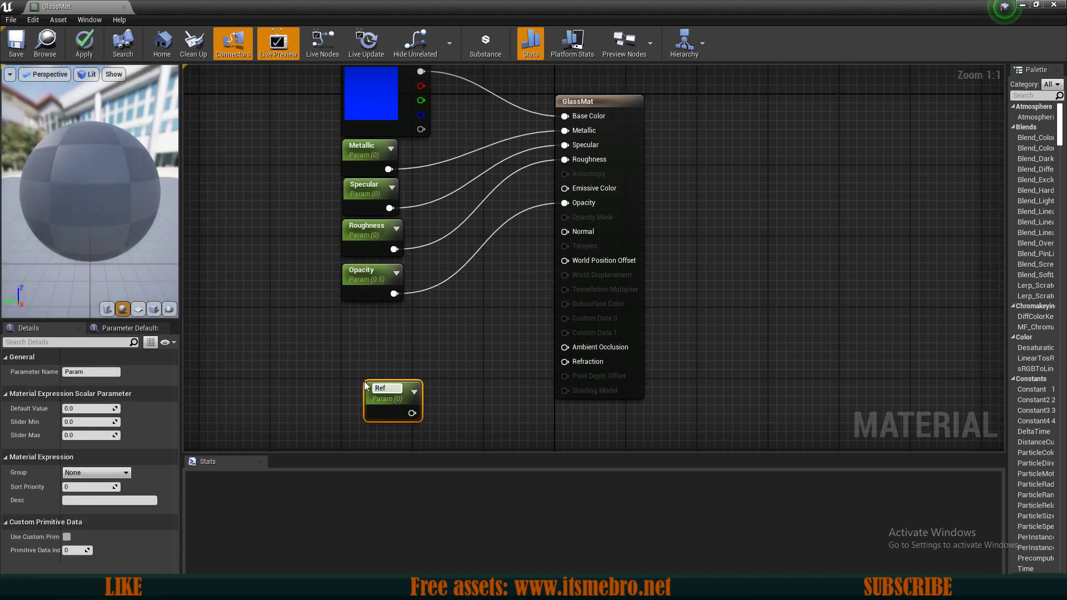
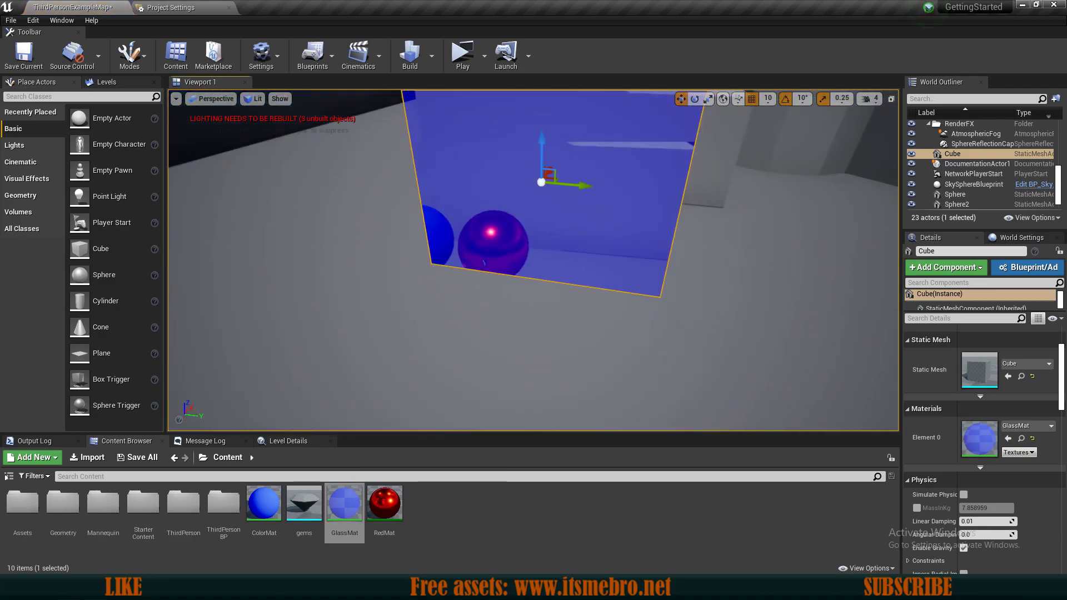
- Create a material instance of GlassMat named GlassMat_Inst and apply it to the cube in the level
mouse_move(451, 388)
right_down()
mouse_move(478, 390)
mouse_move(428, 384)
mouse_move(444, 386)
right_up()
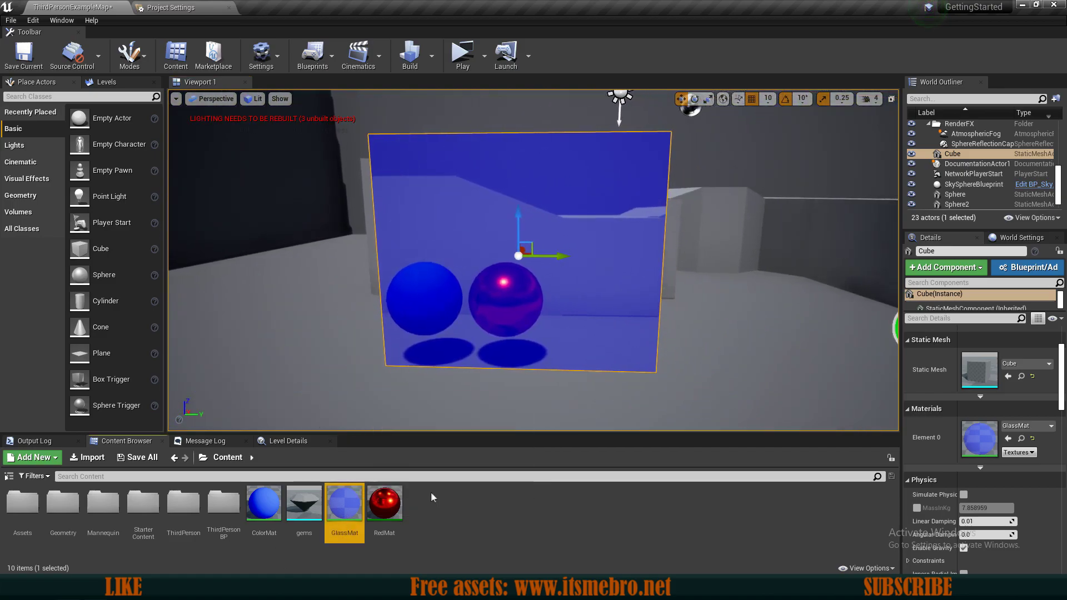
right_click(350, 500)
click(416, 227)
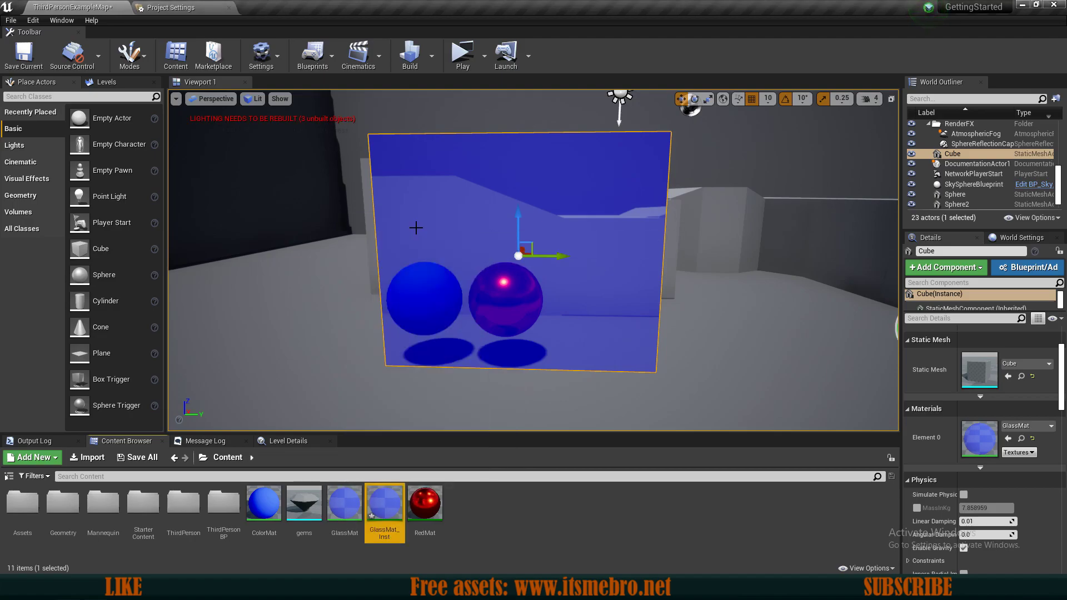
drag(457, 381, 514, 222)
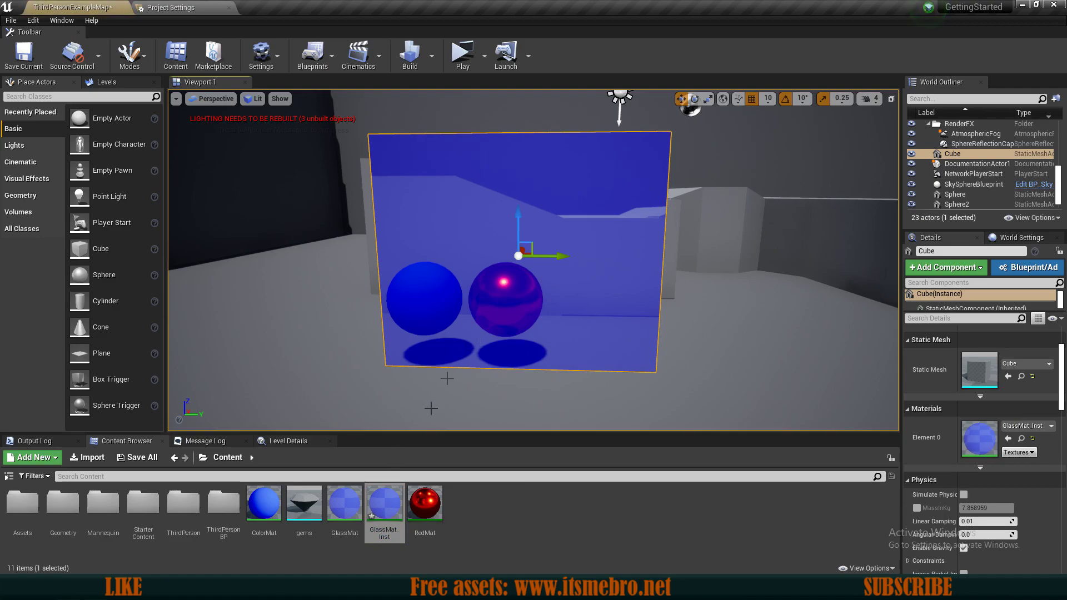
- Open GlassMat_Inst and enable its Color, Metallic, Opacity, Refraction, Roughness and Specular parameters
double_click(385, 503)
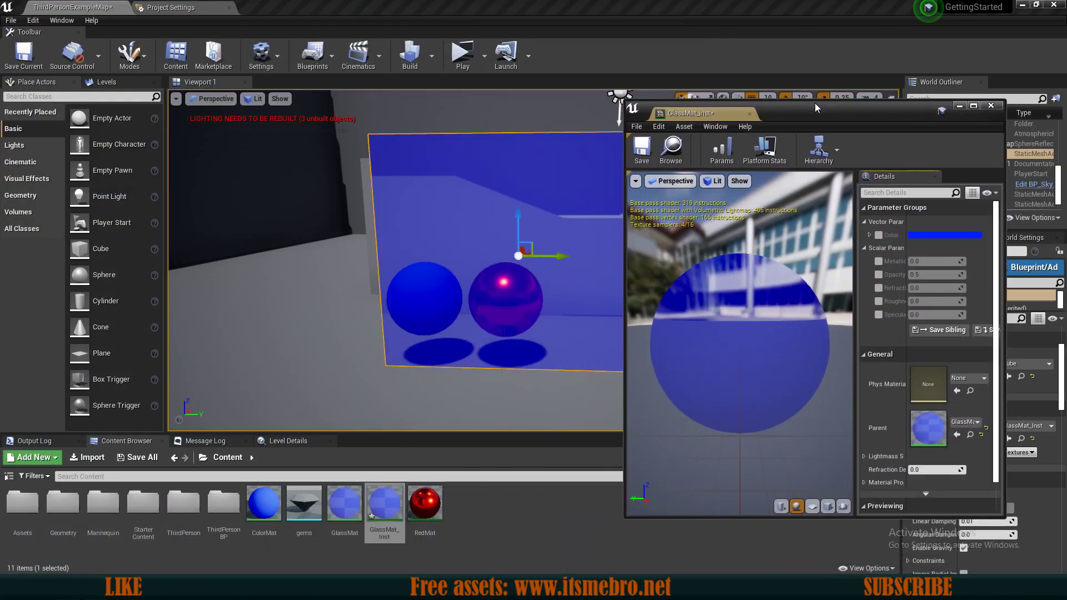
drag(815, 102, 869, 107)
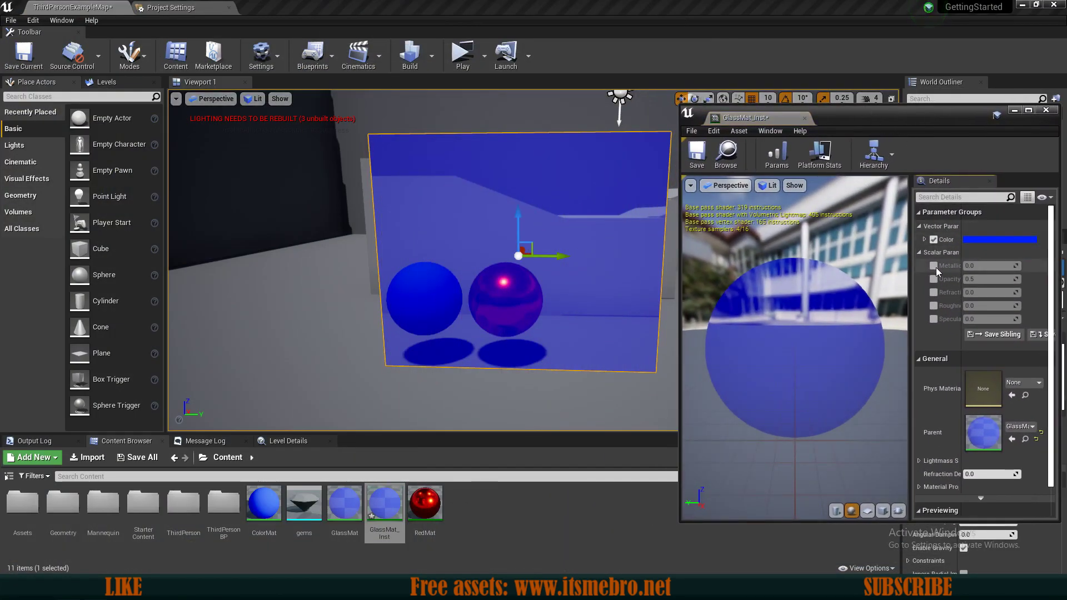
click(934, 266)
click(935, 279)
click(934, 293)
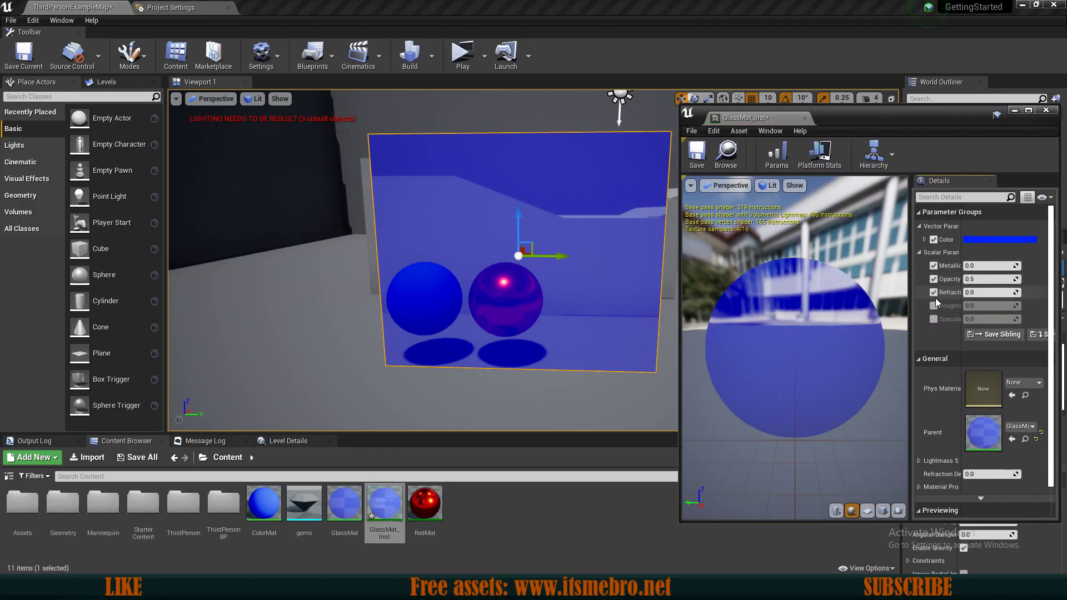
click(934, 306)
click(934, 319)
- Set the Color parameter of GlassMat_Inst to dark grey with saturation 0.0 and value 0.072917
click(979, 241)
drag(881, 314, 912, 387)
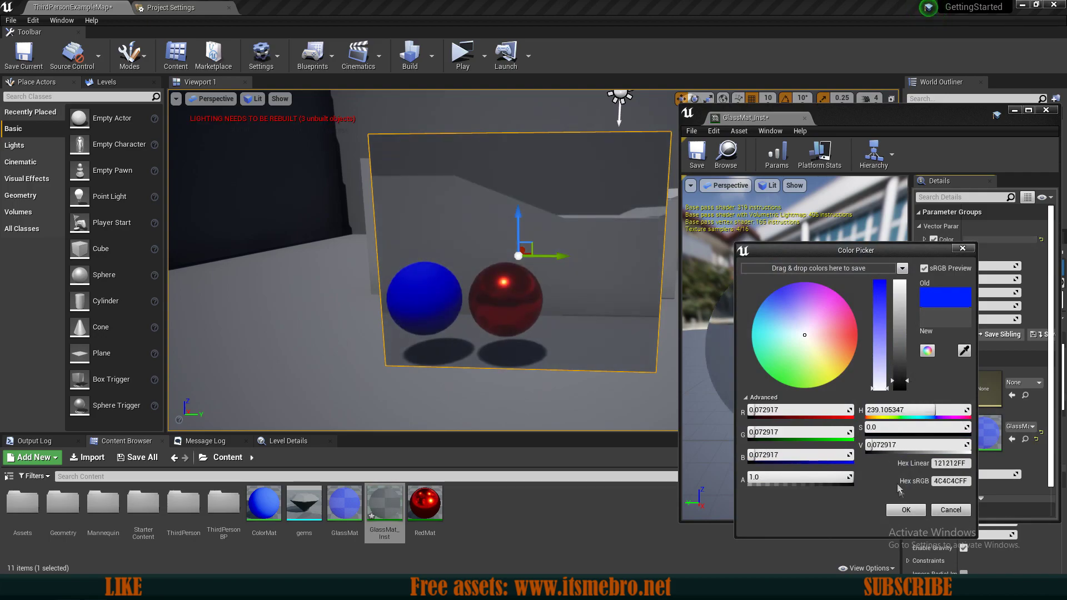
click(904, 510)
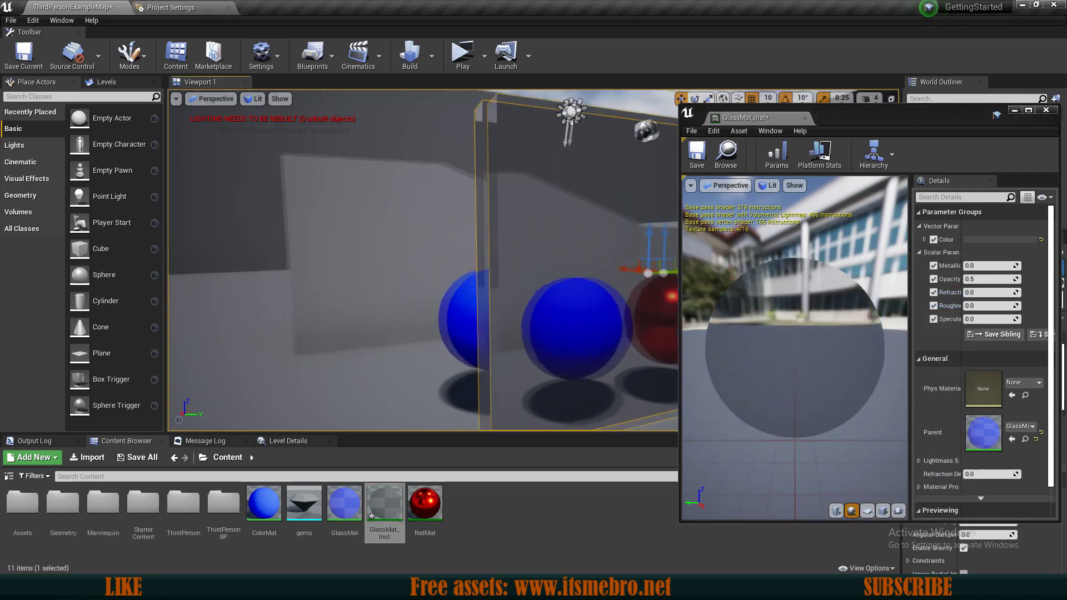
- Compare Metallic values 0.0 and 1.0 on GlassMat_Inst and finish with 1.0
right_drag(580, 305, 641, 305)
click(974, 269)
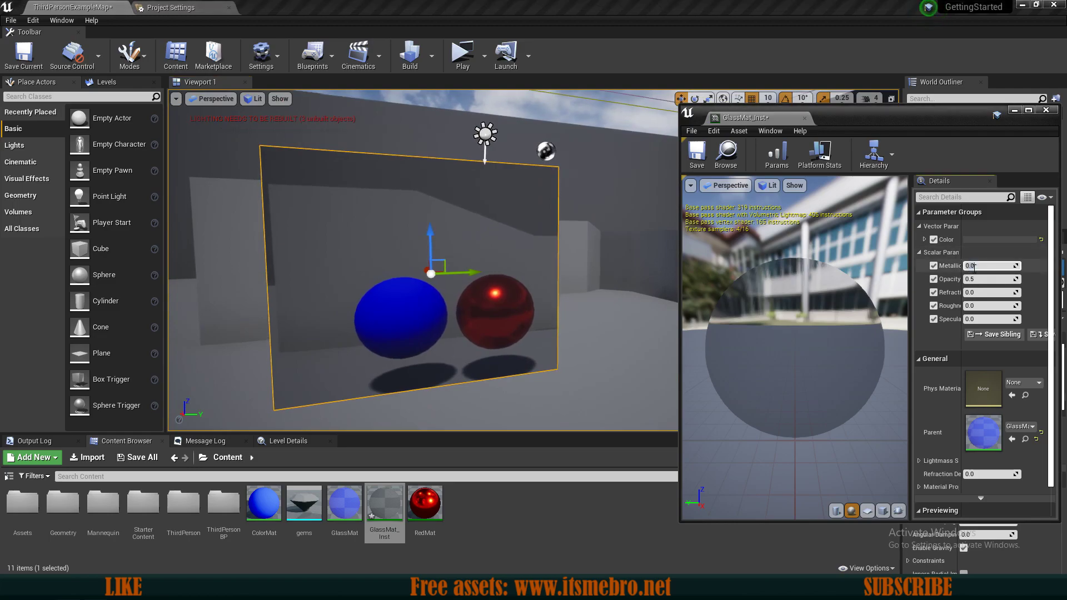
key(Return)
text(0)
key(Return)
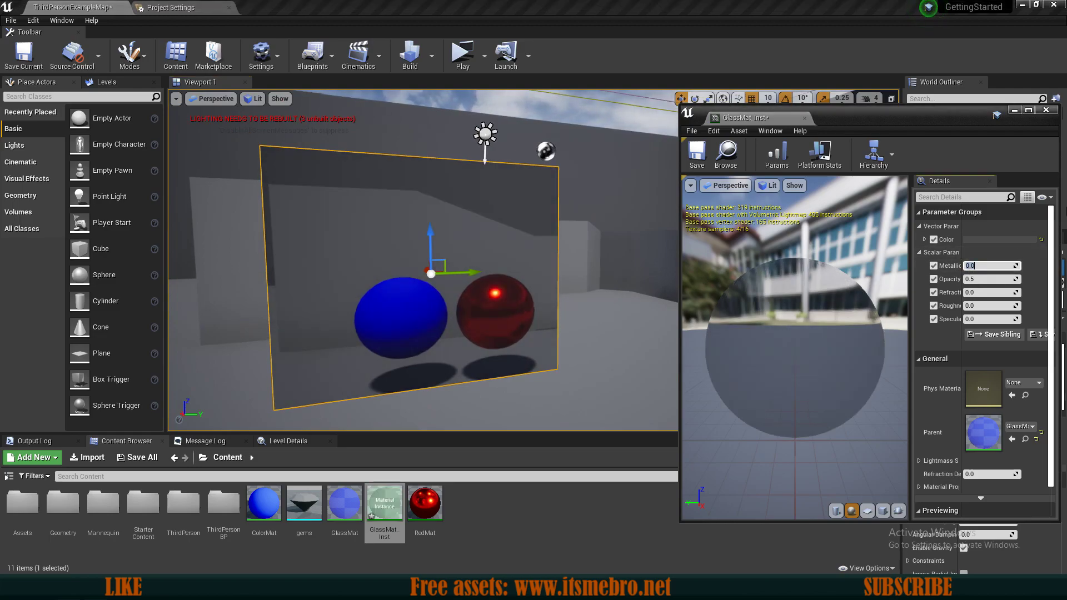
key(Return)
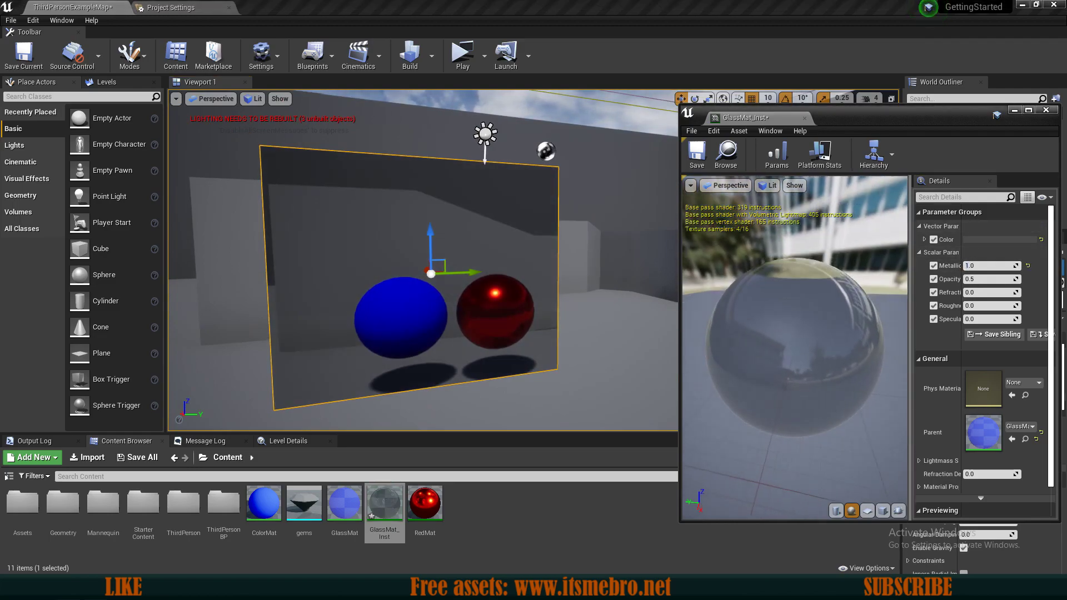
- Compare Opacity values 0.7 and 0.6 on GlassMat_Inst and finish with 0.6
click(982, 318)
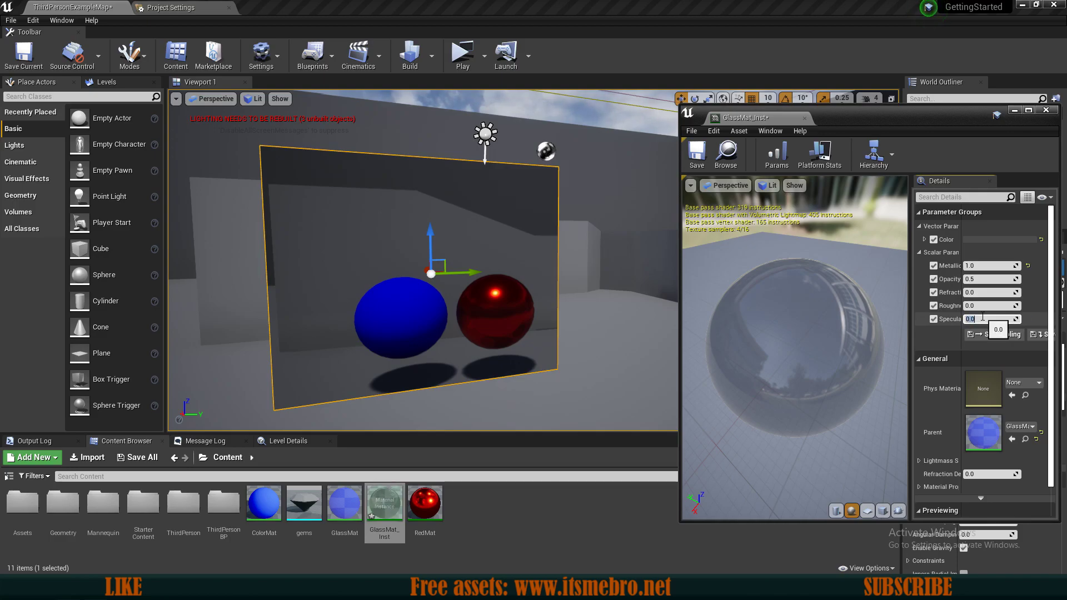
click(979, 280)
text(.7)
key(Return)
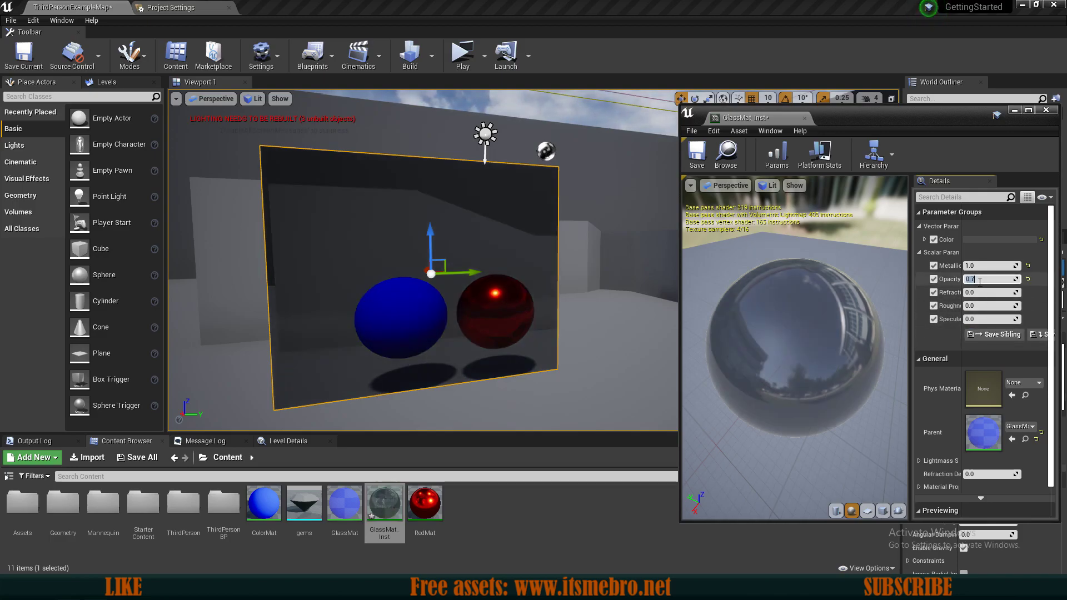
text(.6)
key(Return)
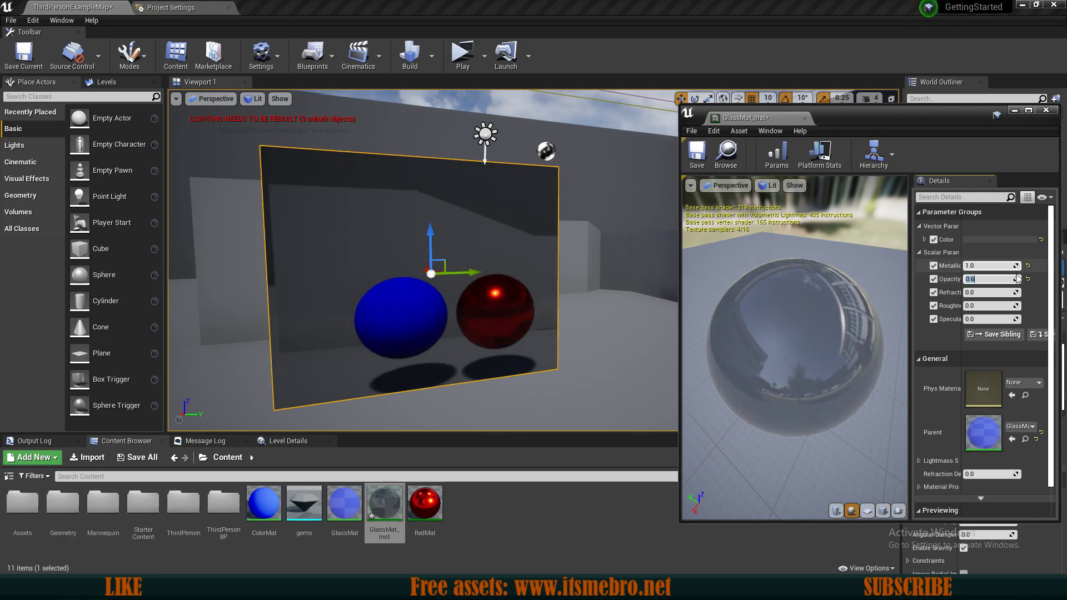
- Compare Refraction values 1.0 and 2.0 on GlassMat_Inst, finish with 2.0, and save and close the instance
click(997, 296)
text(1)
key(Return)
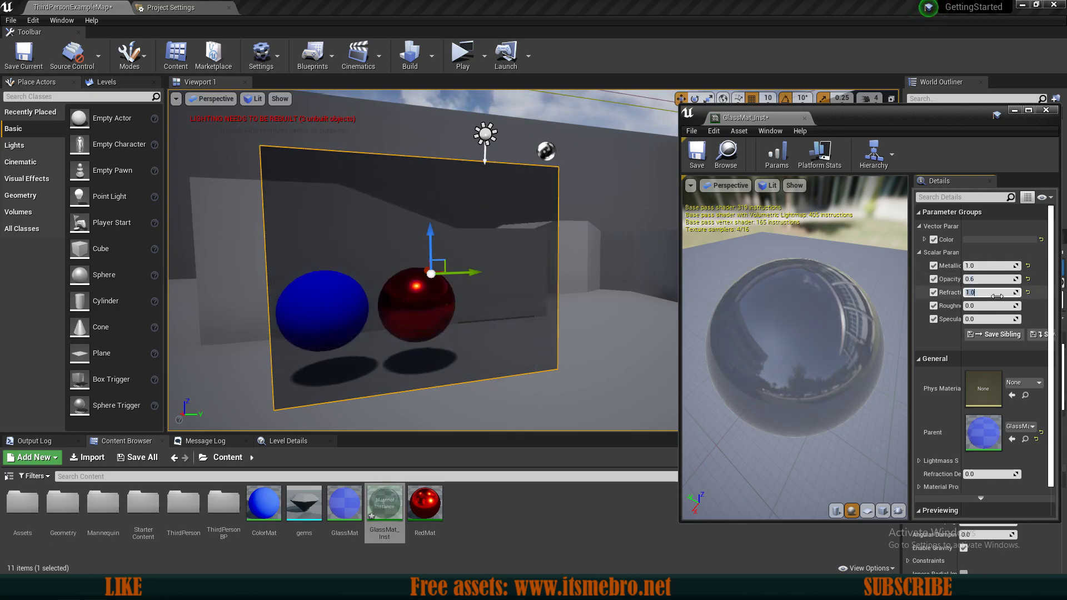
right_drag(432, 167, 356, 156)
mouse_move(565, 167)
right_down()
mouse_move(617, 155)
mouse_move(550, 184)
mouse_move(565, 166)
right_up()
click(984, 293)
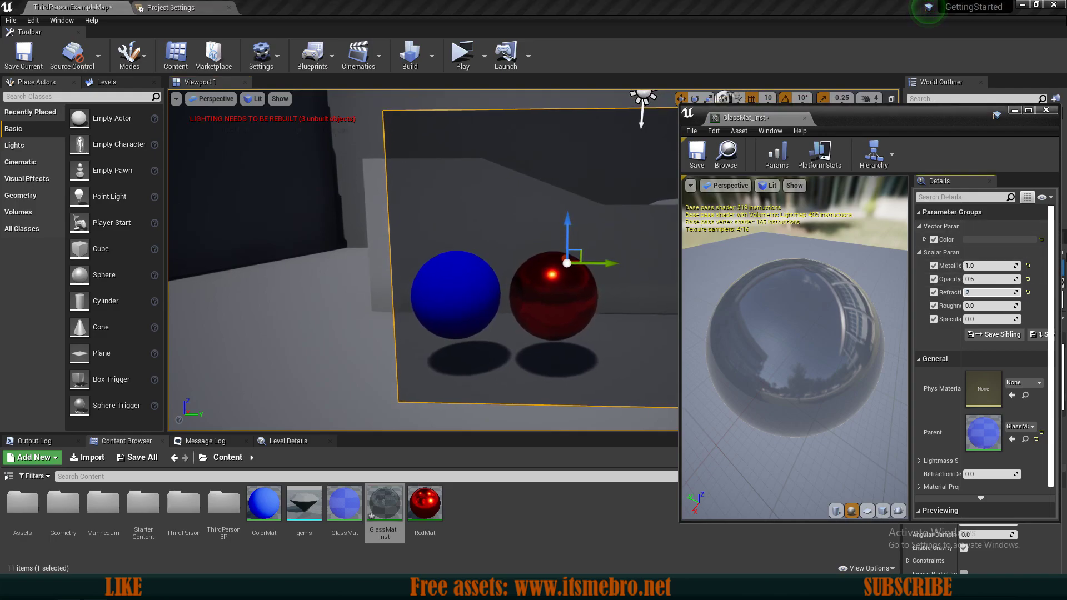
key(Return)
right_drag(480, 284, 516, 295)
right_drag(533, 369, 454, 341)
click(696, 156)
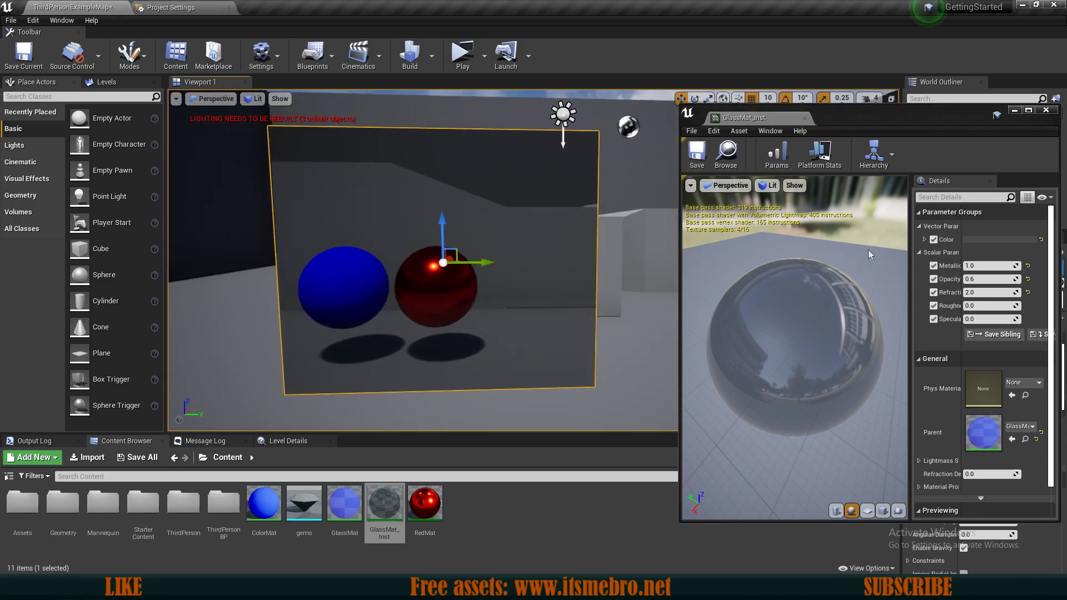
click(1046, 109)
- Place the gems mesh on the open floor beside the glass cube and raise it above the ground
right_drag(611, 250, 751, 278)
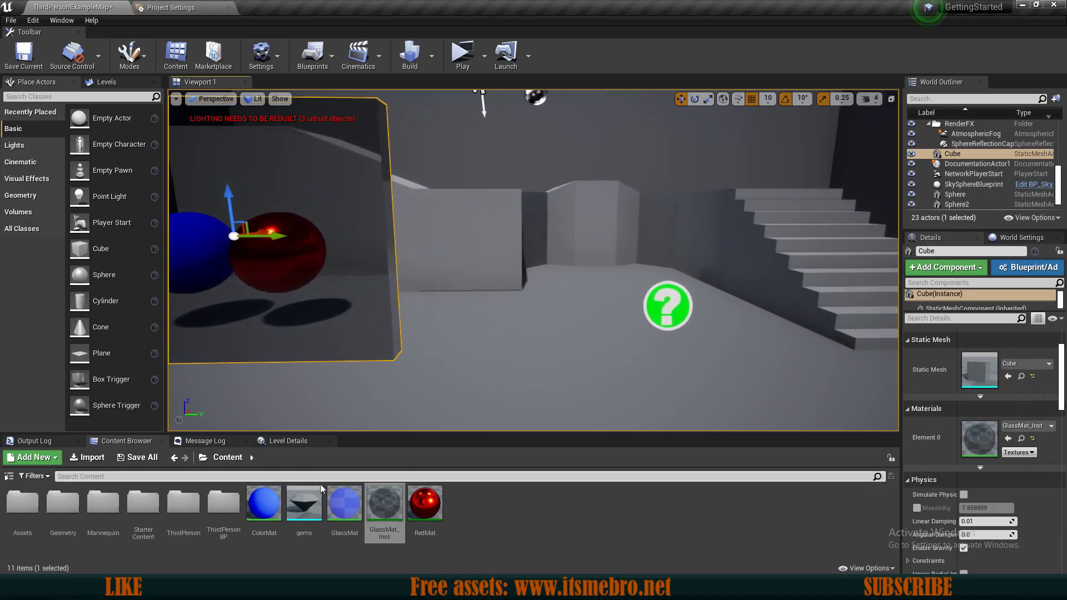
drag(304, 506, 561, 356)
right_drag(560, 357, 561, 357)
click(526, 361)
drag(527, 336, 542, 289)
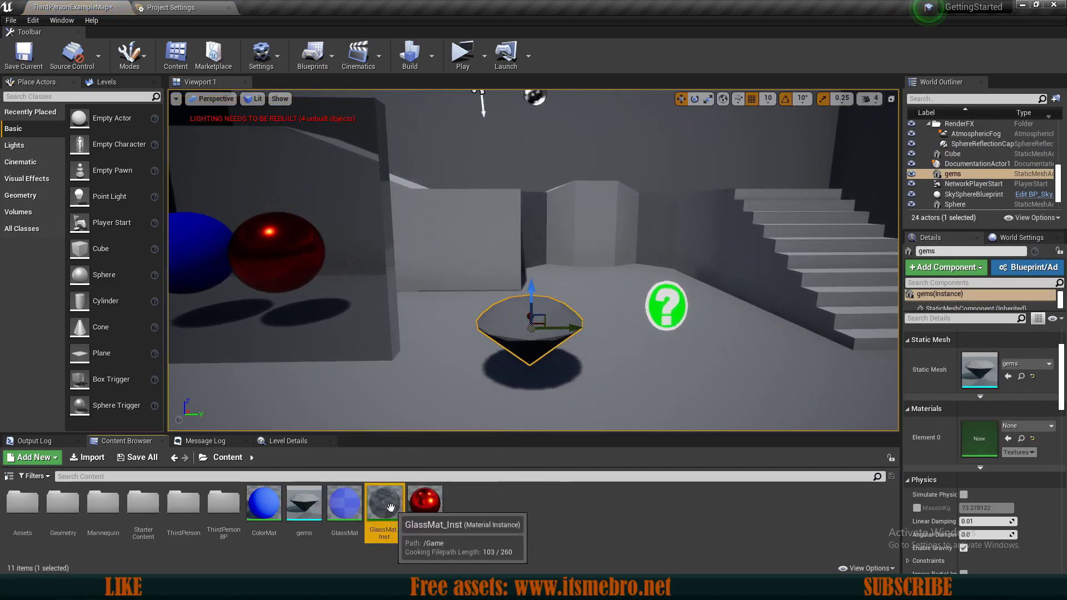
- Duplicate GlassMat_Inst as GemInst and apply the copy to the gem in the level
key(ctrl+w)
key(BackSpace)
text(GemInst)
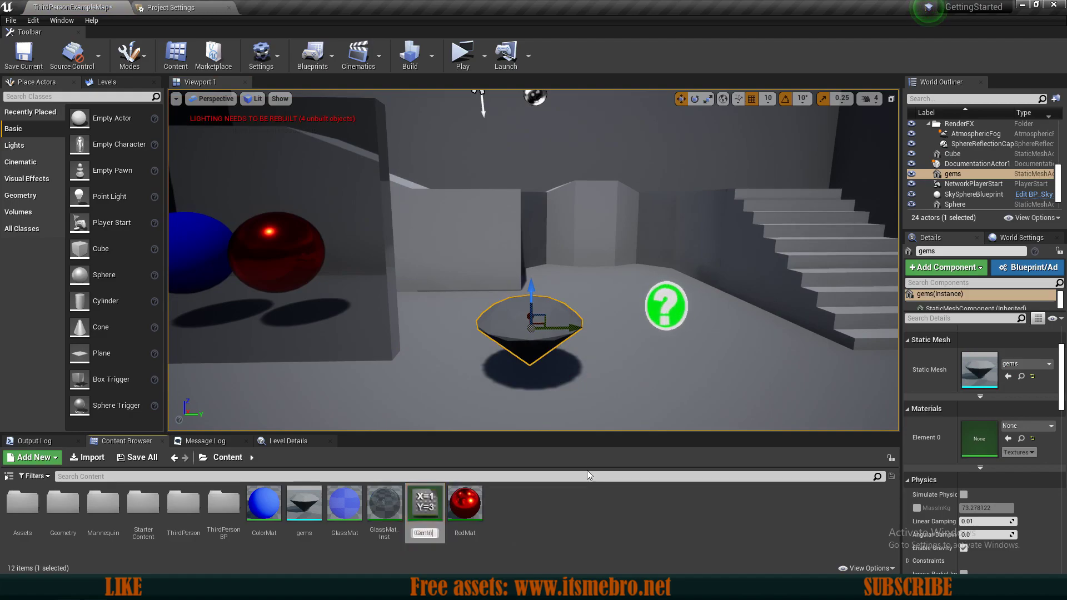
key(Return)
drag(477, 365, 507, 336)
key(w)
right_drag(507, 336, 514, 383)
key(s)
key(w)
key(s)
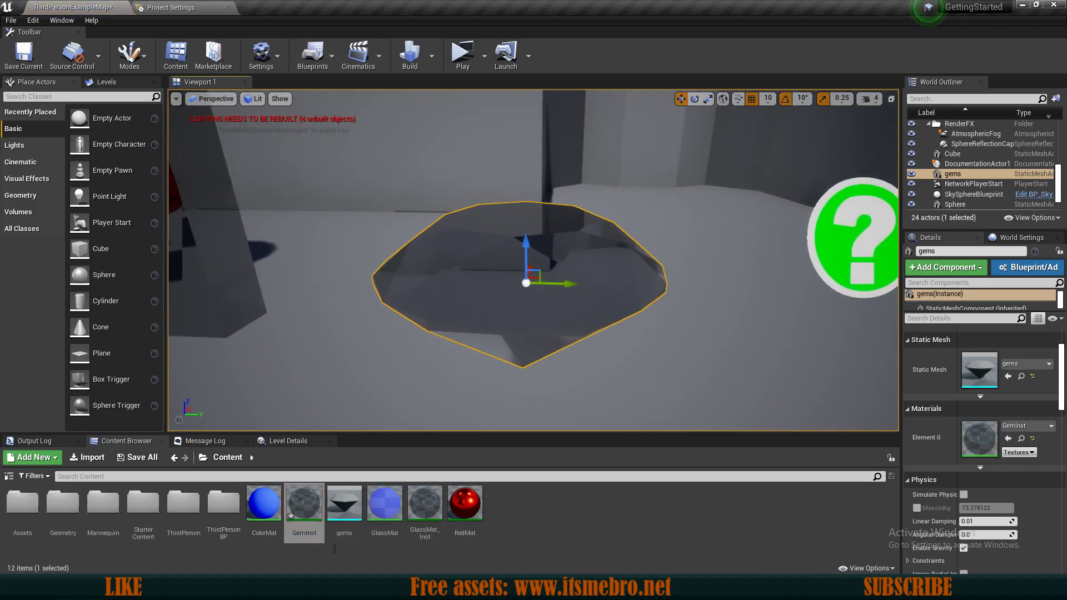
- Open GemInst and set its Color parameter to red with hue 0.0 and saturation 1.0
double_click(304, 503)
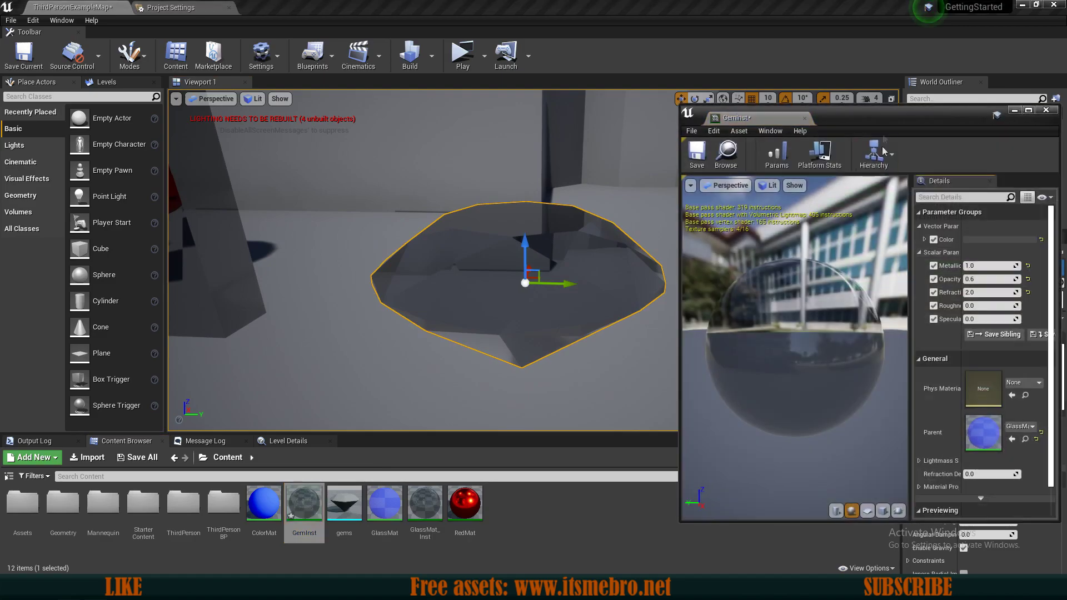
click(981, 242)
drag(881, 350, 881, 281)
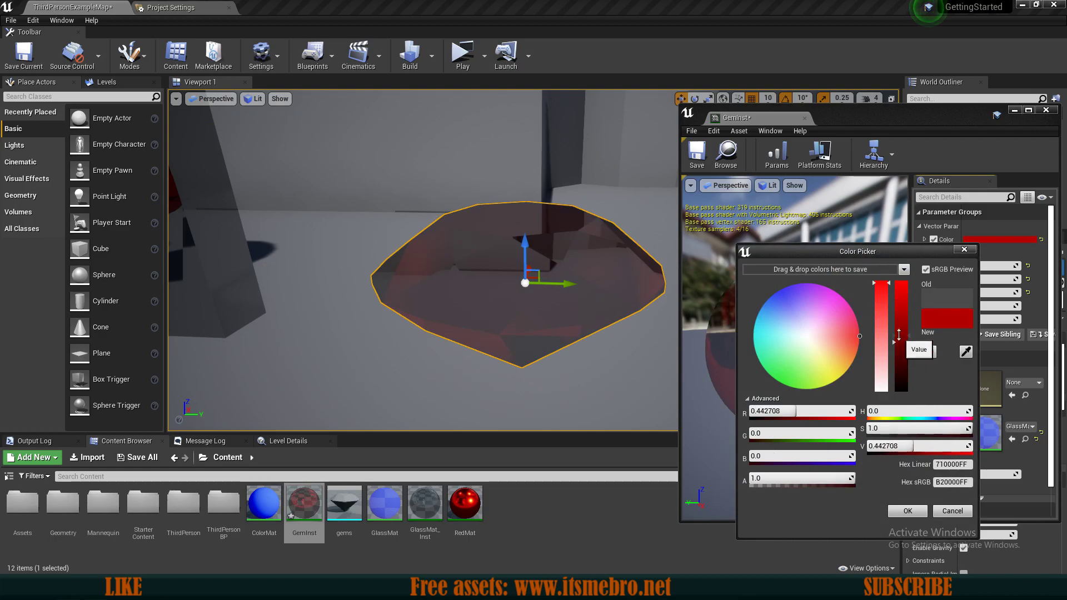
click(913, 509)
mouse_move(619, 412)
right_down()
mouse_move(639, 444)
mouse_move(656, 414)
mouse_move(601, 403)
mouse_move(633, 402)
right_up()
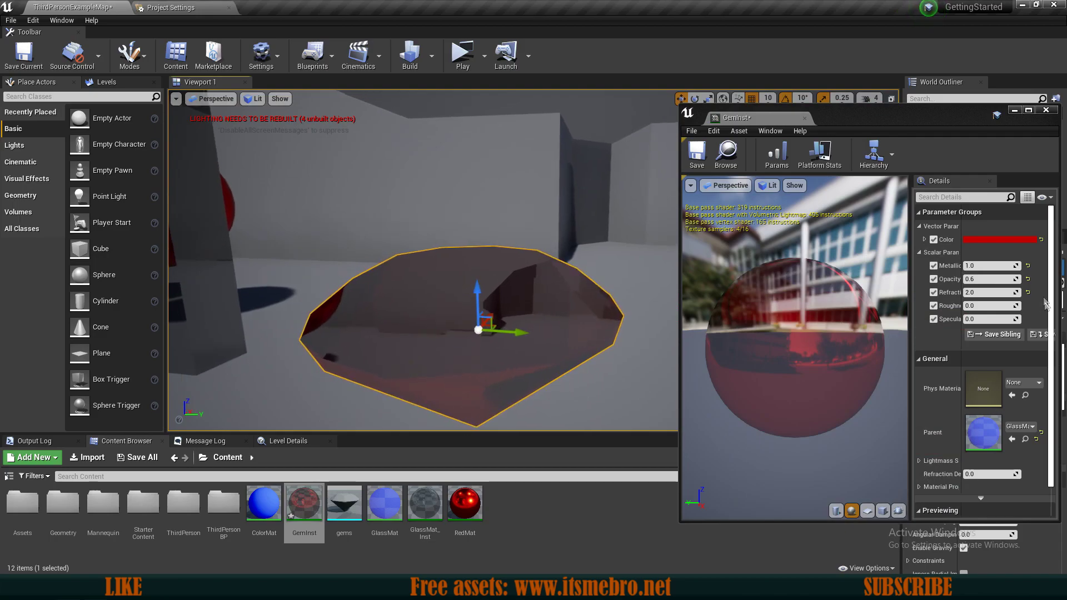
- Set the Opacity of GemInst to 0.8, then save and close the instance
click(998, 280)
text(0.8)
key(Return)
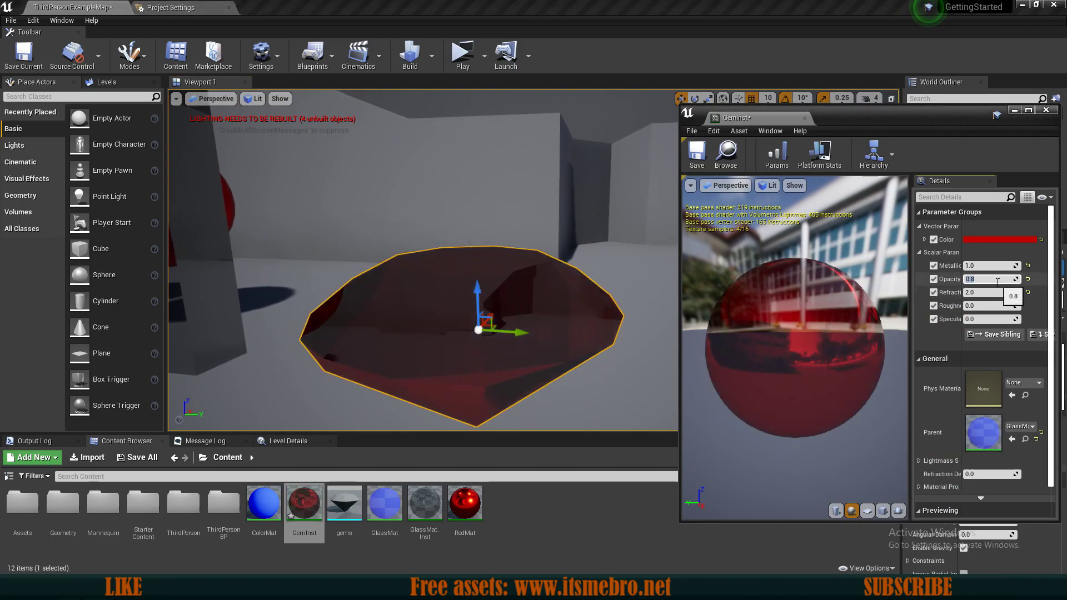
right_drag(218, 325, 311, 326)
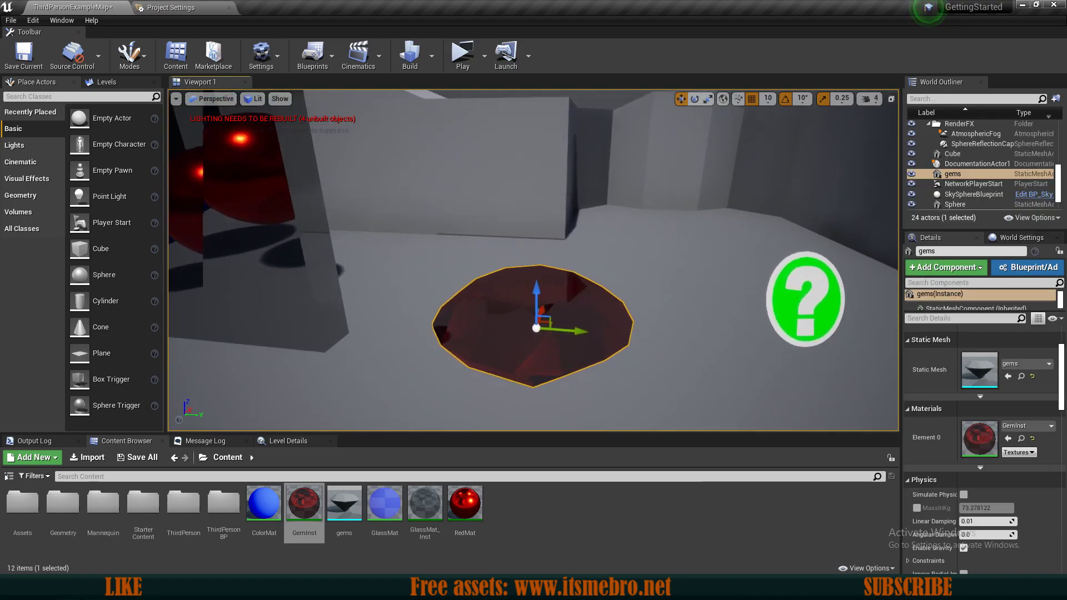
- Duplicate the glass cube and place the copy beside the original, next to the blue sphere
right_drag(533, 261, 417, 267)
click(695, 268)
right_drag(695, 268, 617, 267)
alt+drag(778, 268, 451, 291)
right_drag(492, 266, 414, 267)
right_drag(547, 315, 578, 327)
- Create a new material named TextureMat in the Content folder and open it for editing
right_click(541, 546)
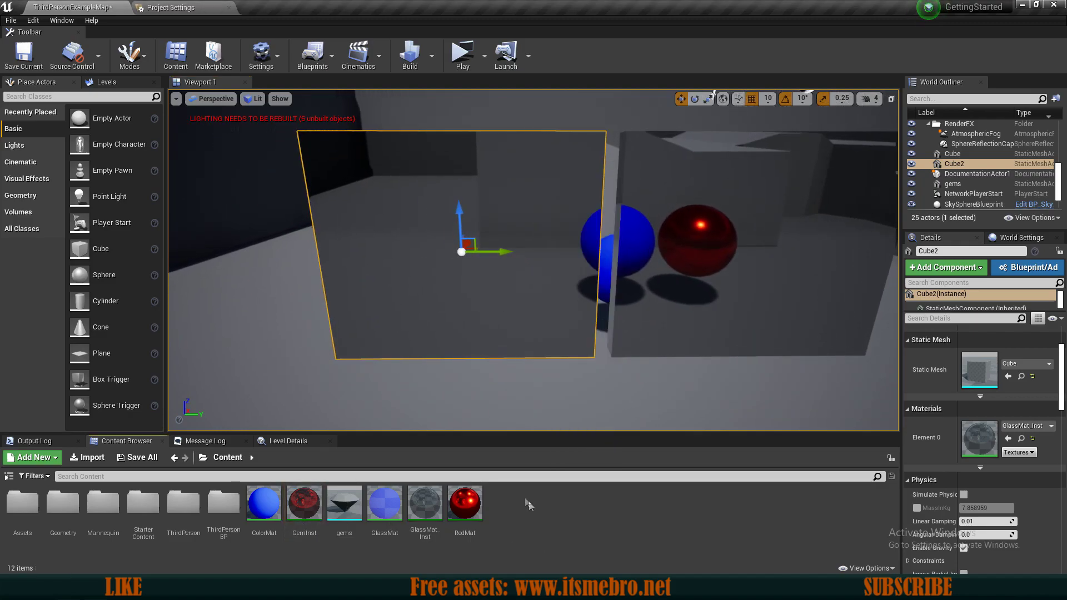
right_click(565, 519)
click(606, 282)
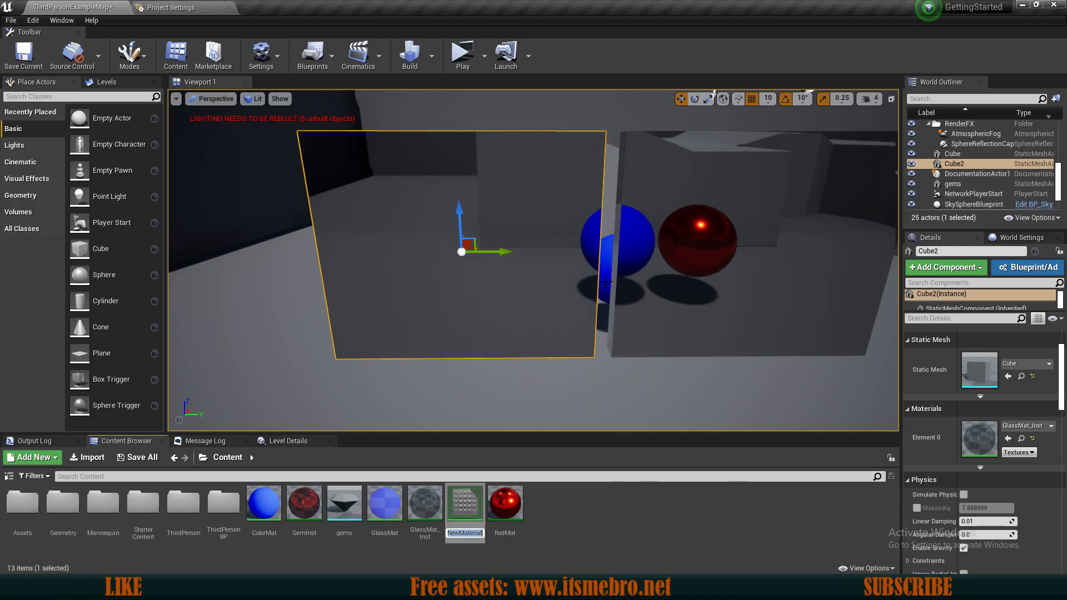
key(Return)
key(Return)
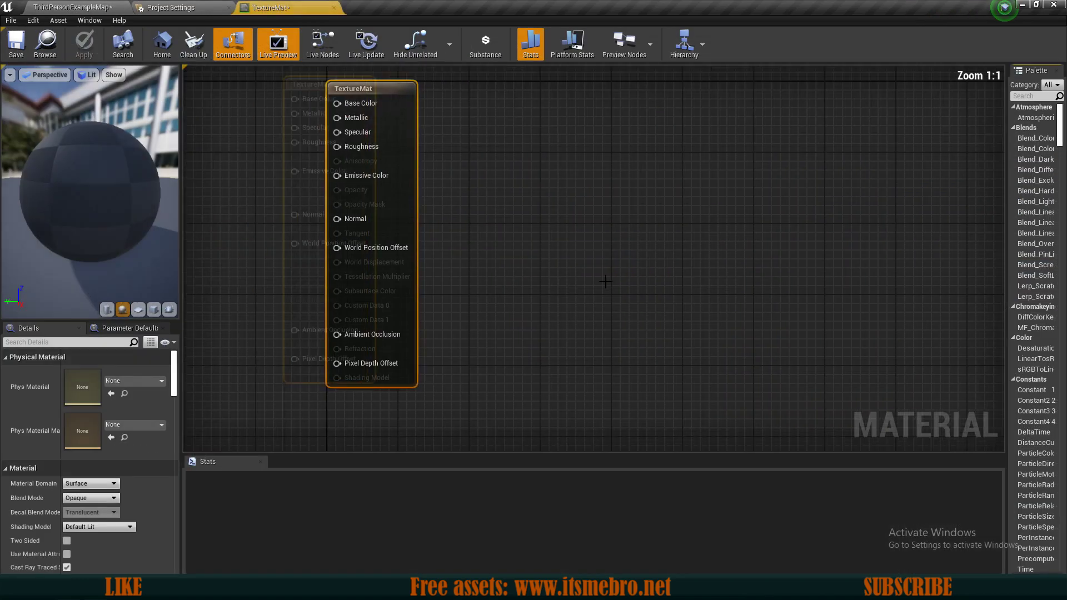
- Add a TextureSample node in front of the TextureMat node and assign it the T_Brick_Clay_Beveled_D texture
right_drag(472, 146, 455, 268)
right_click(446, 249)
text(texture sam)
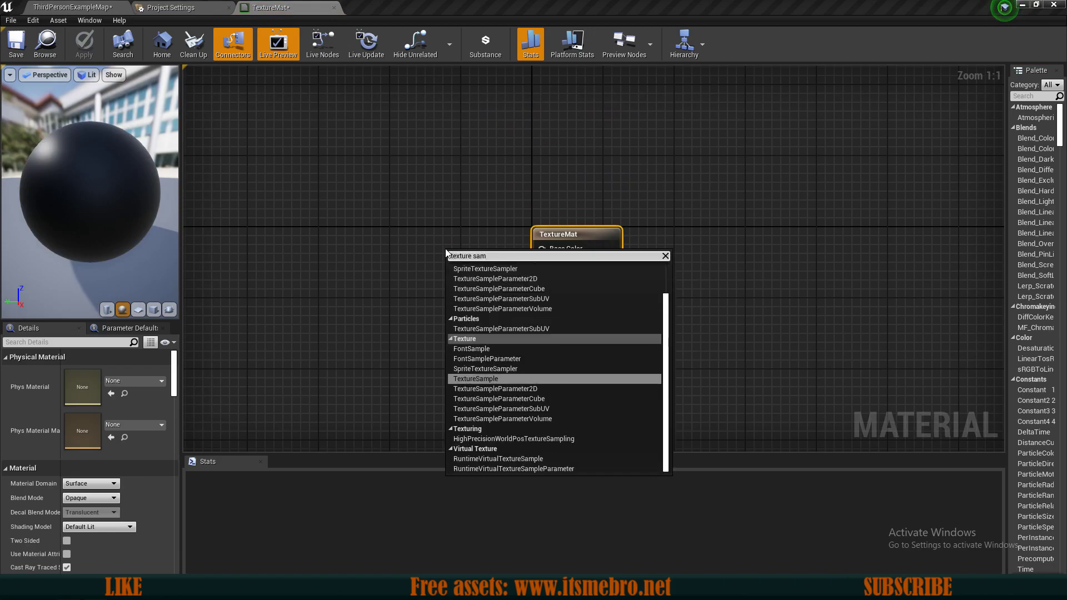
click(487, 378)
drag(462, 322, 369, 319)
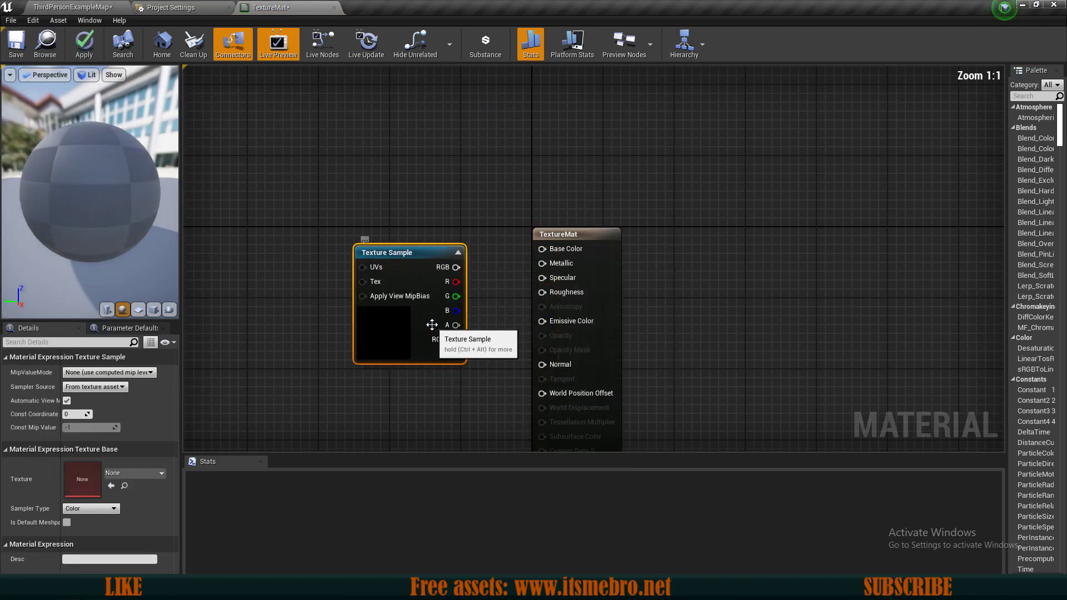
right_drag(412, 331, 461, 329)
drag(461, 329, 436, 328)
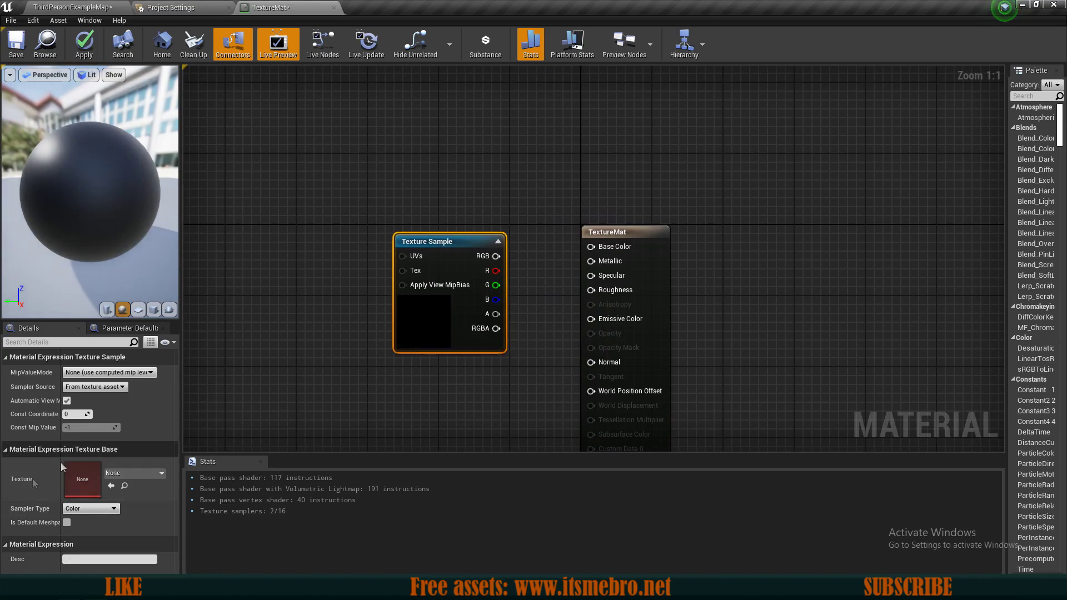
click(113, 474)
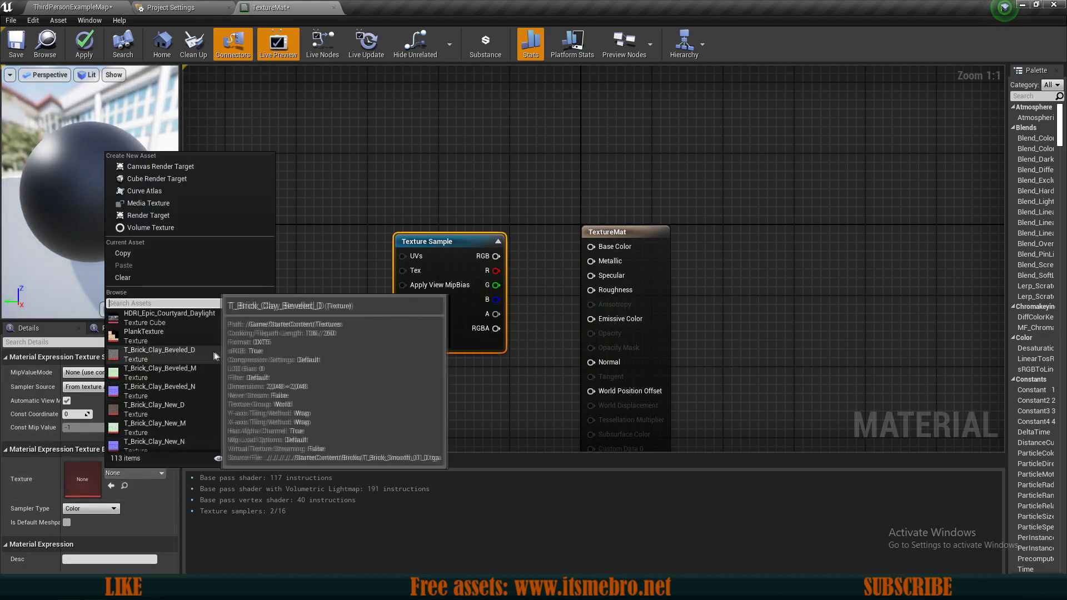
click(148, 351)
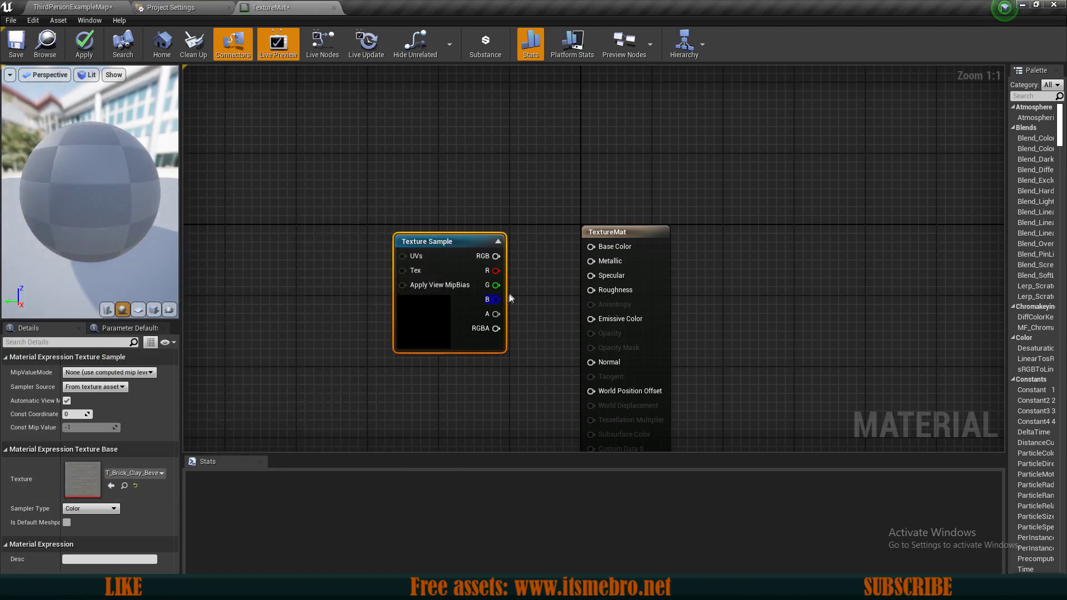
- Connect the brick texture's RGB output to Base Color and save TextureMat
drag(548, 256, 497, 261)
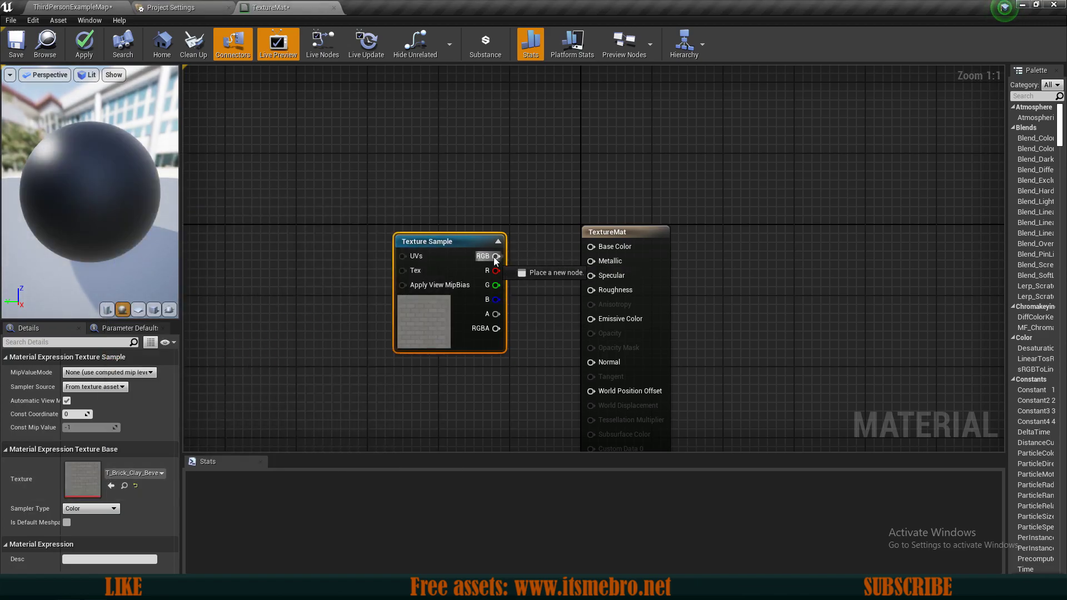
drag(591, 255, 592, 248)
drag(469, 346, 461, 337)
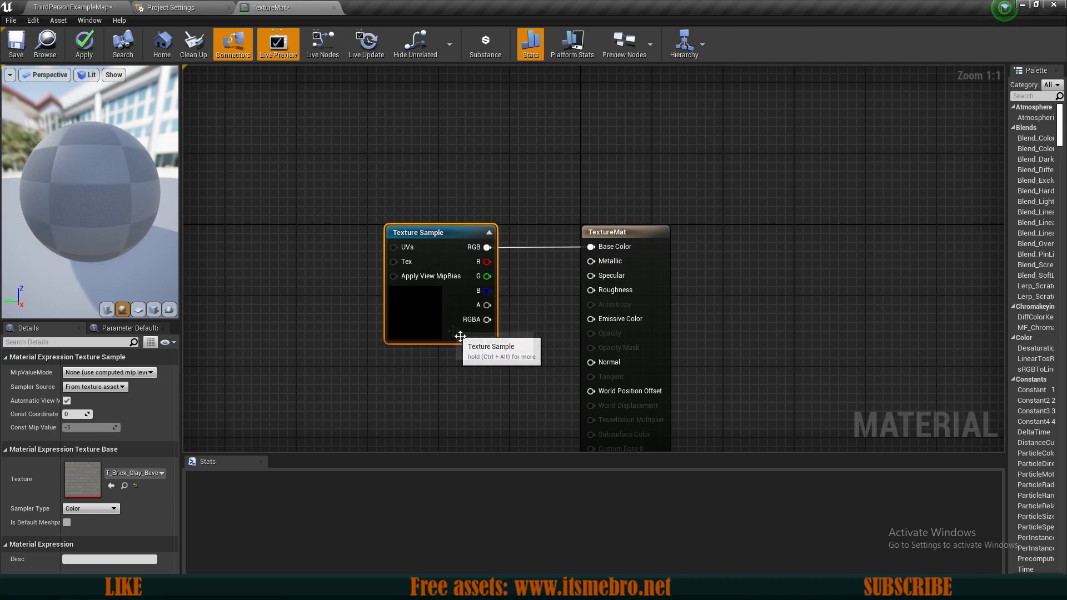
click(23, 56)
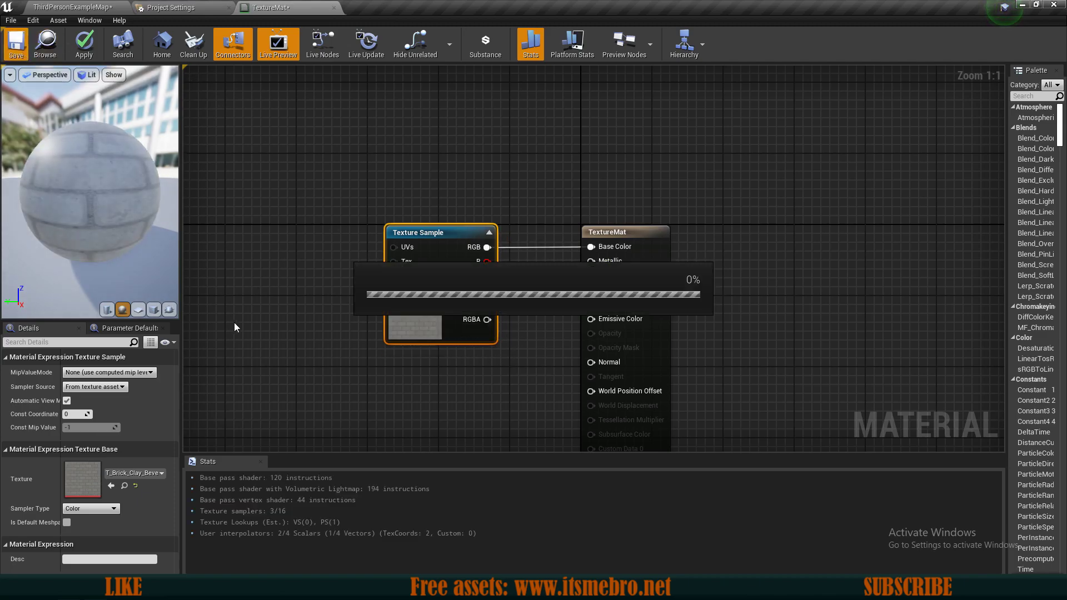
mouse_move(130, 202)
mouse_down()
mouse_move(89, 209)
mouse_move(123, 207)
mouse_up()
- Move the brick Texture Sample node up and add a second Texture Sample node below it
drag(430, 306, 398, 250)
right_drag(448, 380, 417, 328)
click(458, 313)
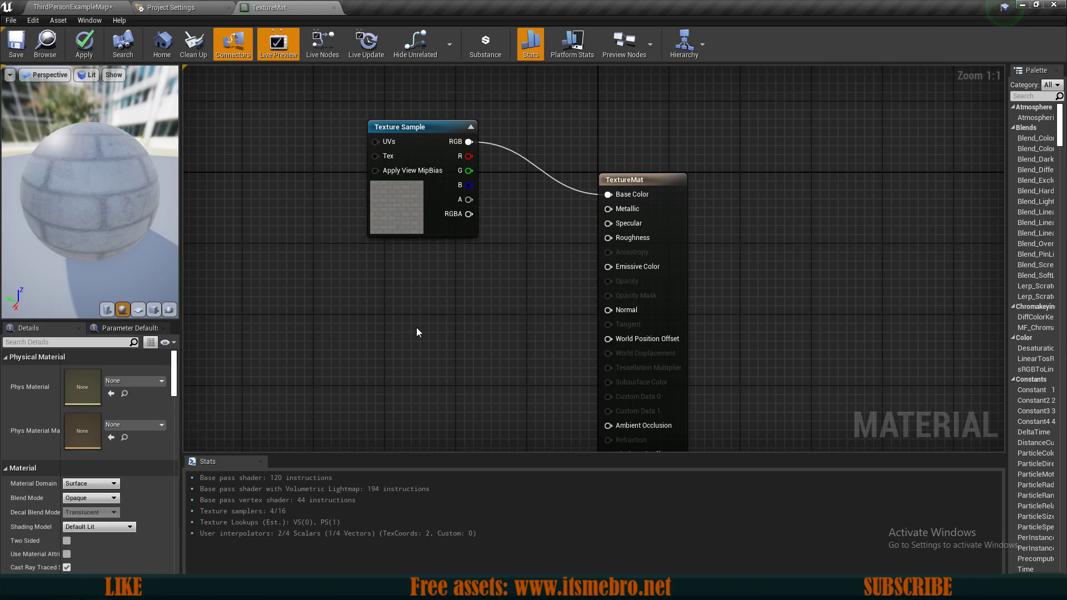
click(388, 325)
drag(416, 432, 419, 409)
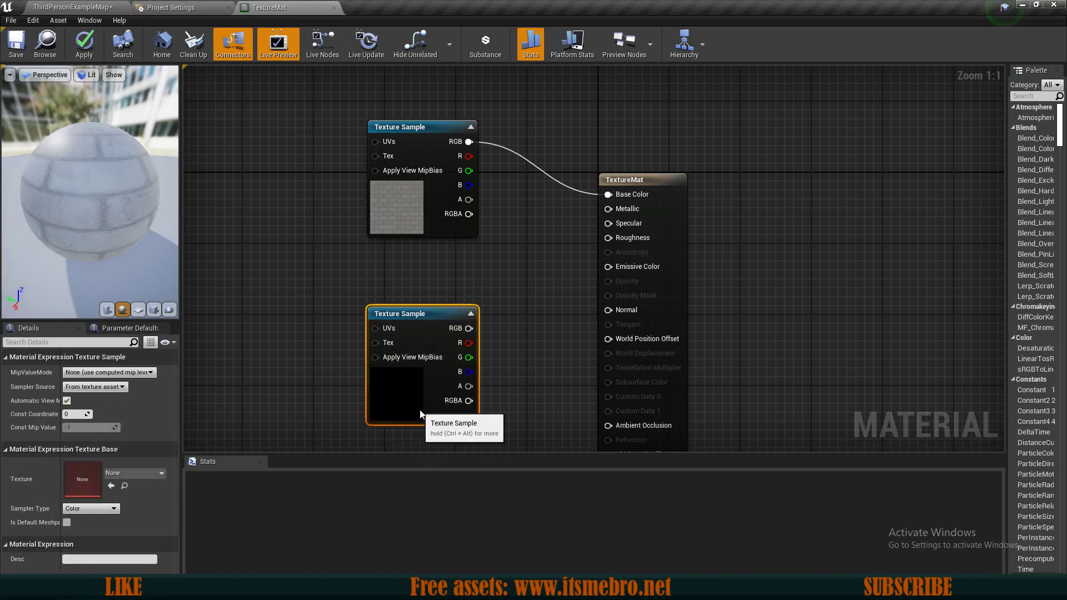
- Connect the second Texture Sample's RGB output to Normal, assign it T_Brick_Clay_Beveled_N, and check the bricks on the preview sphere
drag(592, 316, 618, 314)
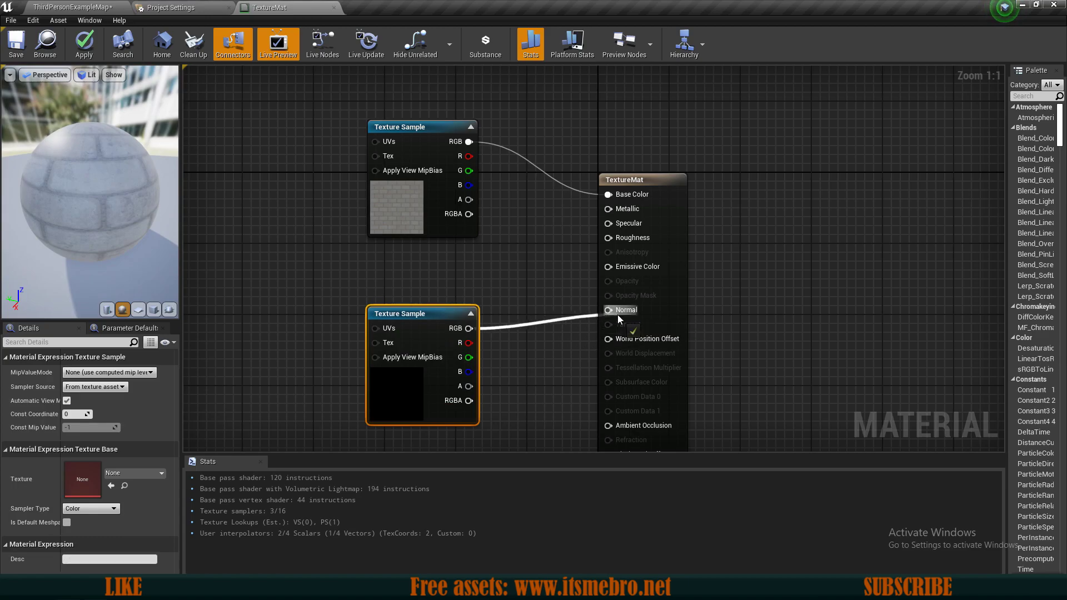
click(135, 473)
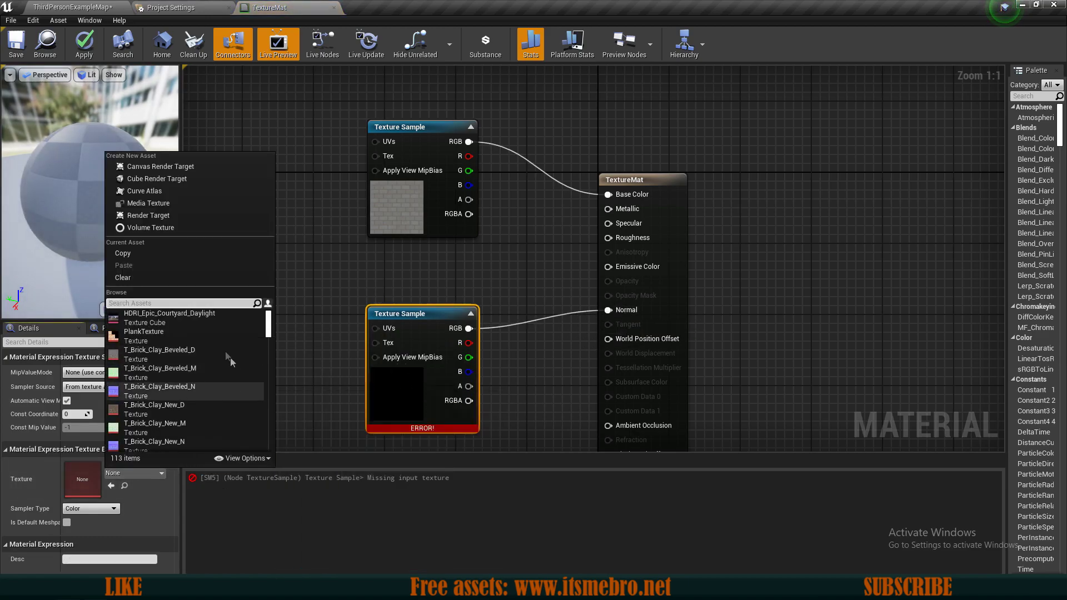
click(205, 391)
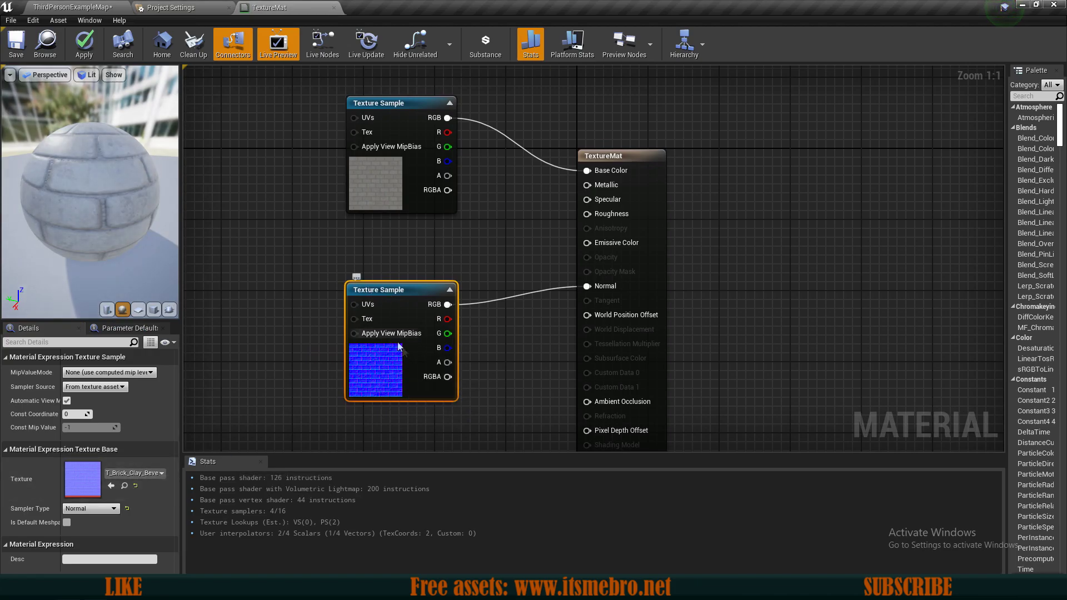
right_drag(320, 348, 339, 362)
right_drag(430, 354, 397, 336)
drag(91, 214, 89, 211)
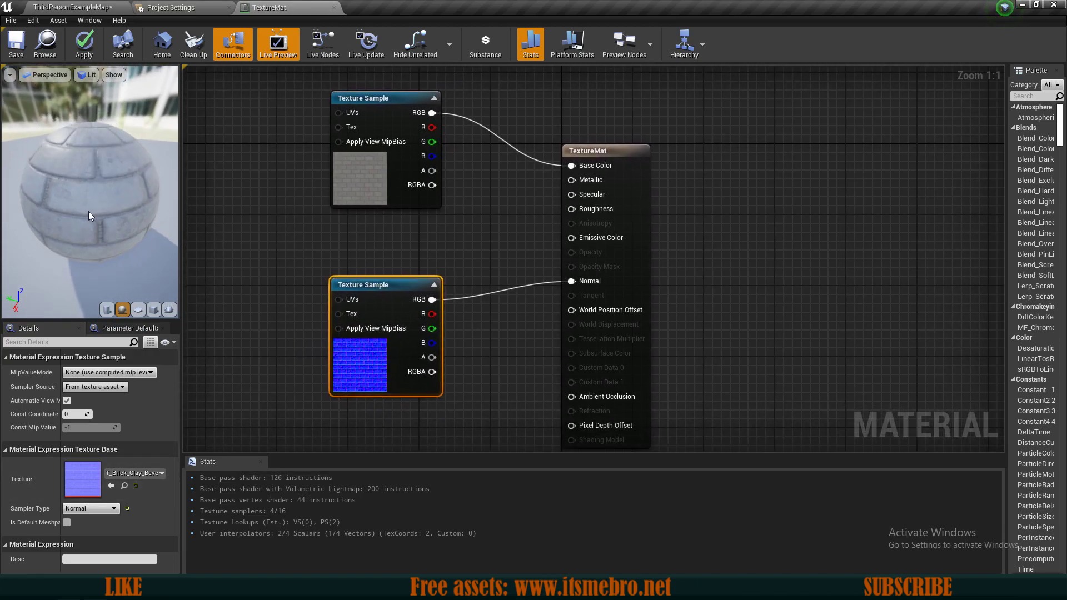
scroll(93, 219, up, 5)
drag(94, 223, 79, 191)
drag(52, 151, 151, 215)
key(ctrl+z)
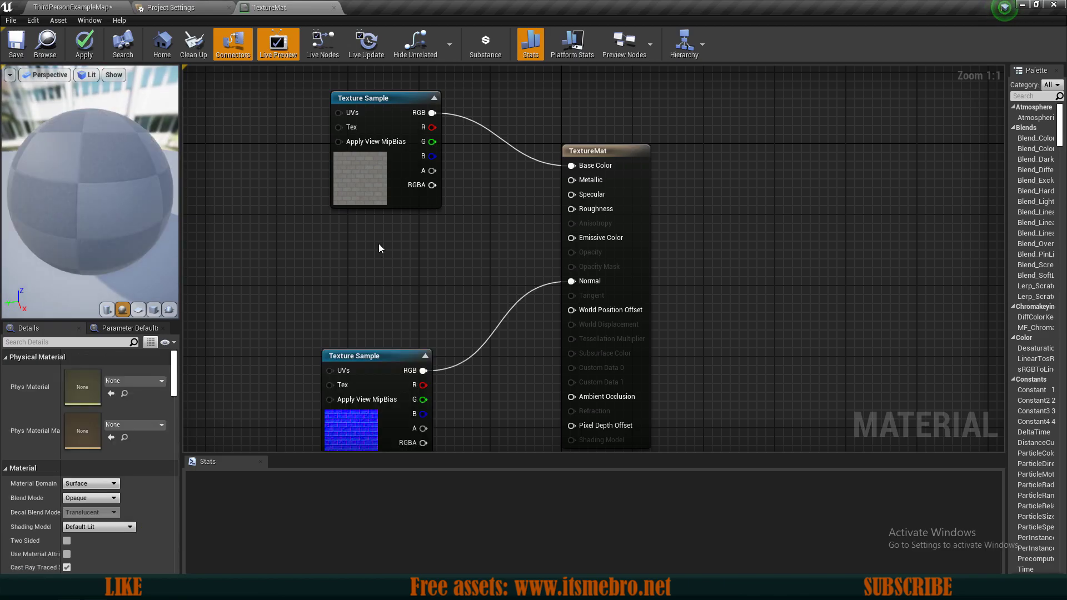
- Add a scalar parameter named Metal between the two Texture Sample nodes
click(380, 248)
text(ss)
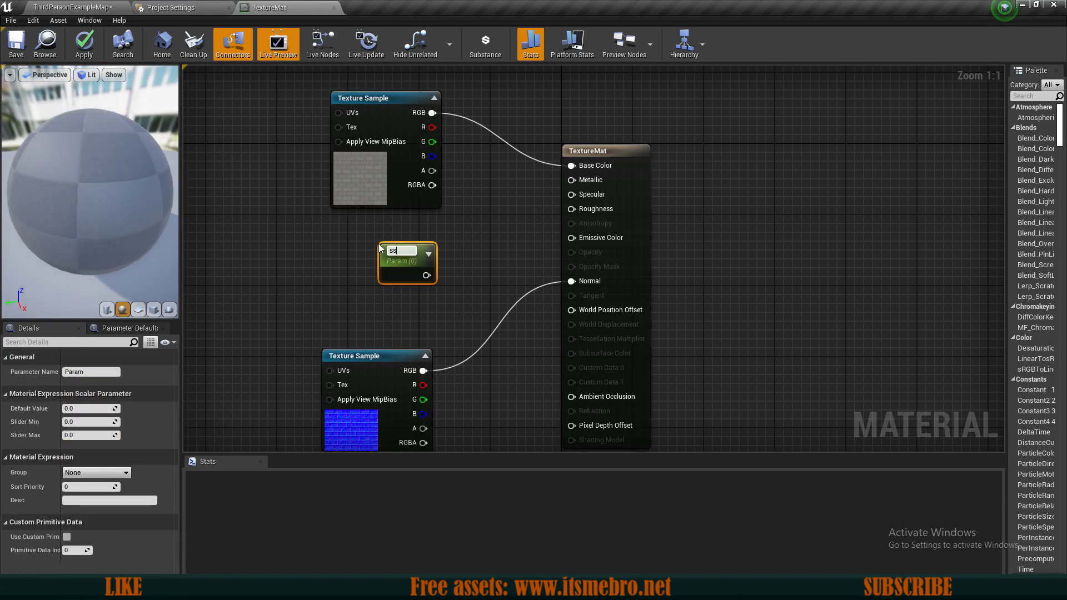
text(Metal)
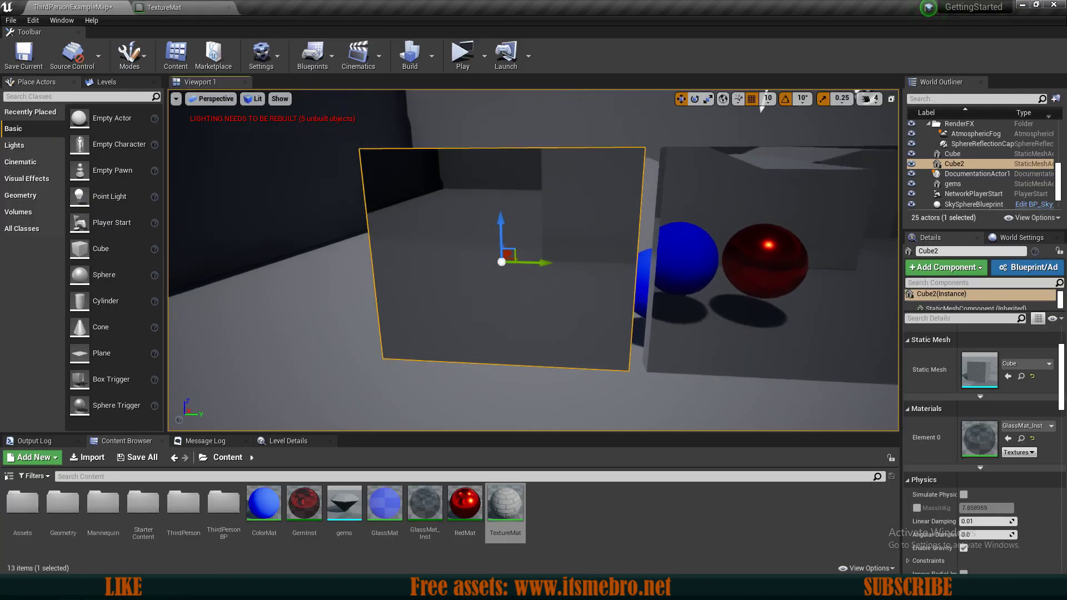
- Apply TextureMat to the glass panel Cube2 and view its brick surface in the level
drag(497, 321, 497, 307)
right_drag(496, 306, 533, 311)
right_drag(532, 260, 628, 284)
- Create a material instance from TextureMat, open it for editing, and apply it to the brick panel Cube2
right_click(515, 512)
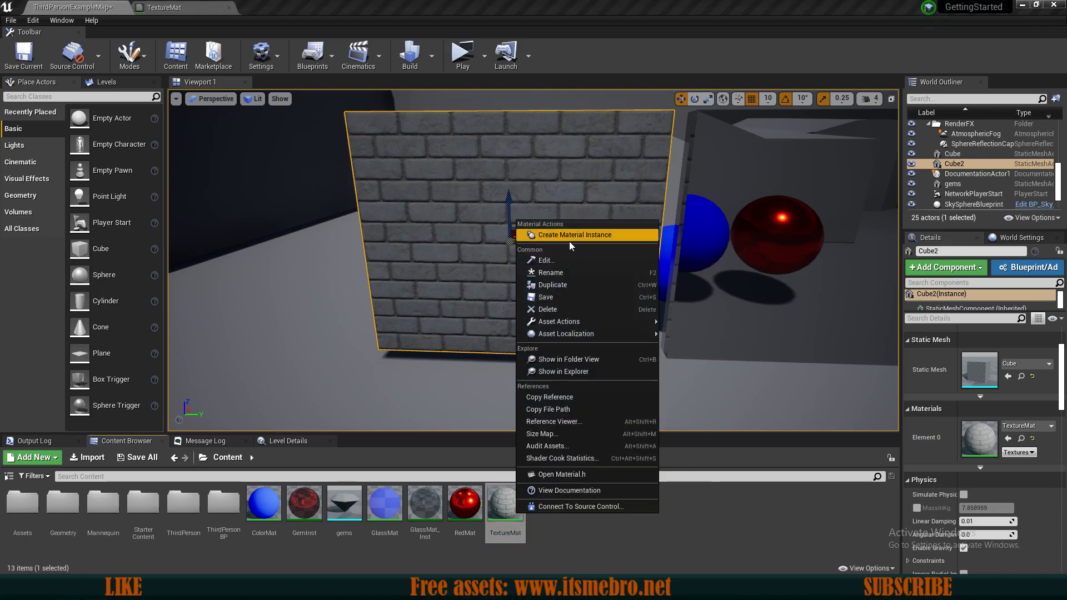
click(569, 241)
double_click(551, 500)
right_drag(331, 298, 417, 298)
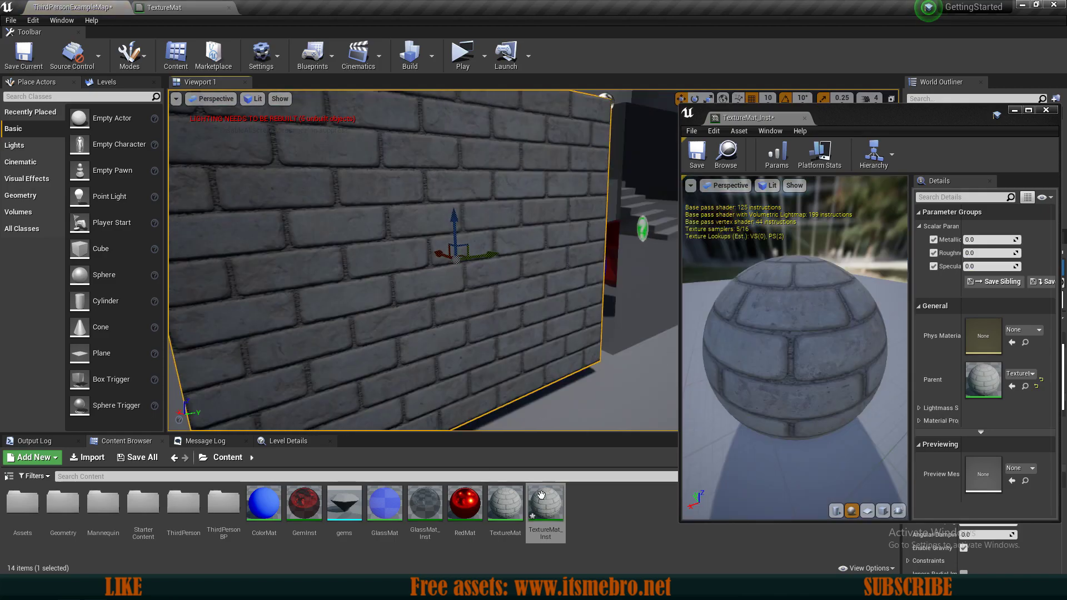
drag(545, 502, 467, 356)
right_drag(467, 355, 562, 356)
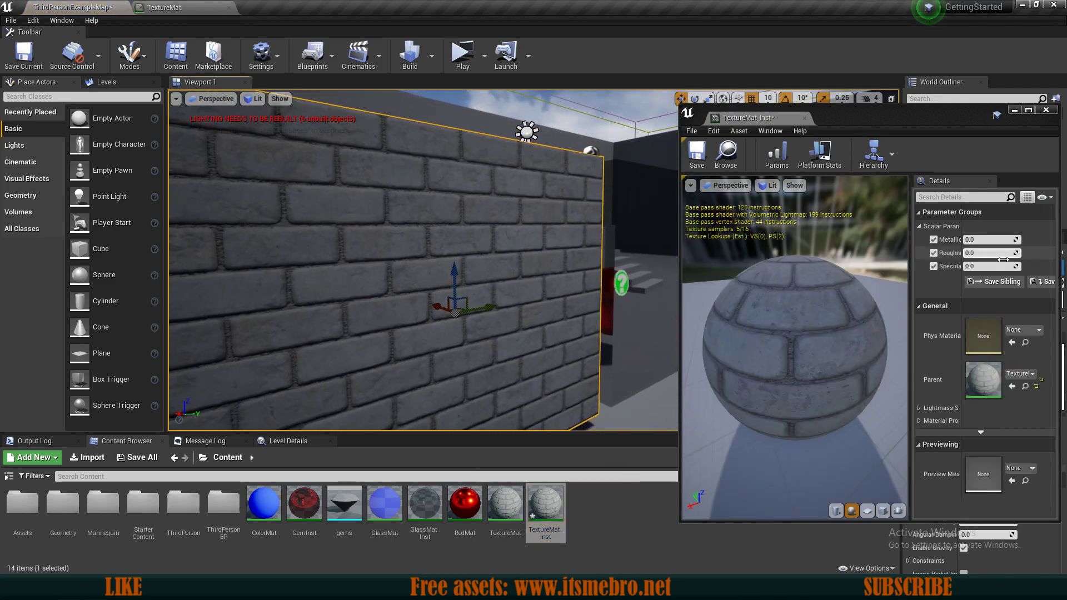
- Set Specular and Metallic to 1 in TextureMat_Inst and inspect how the brick panel reflects light
click(999, 270)
text(1)
key(Return)
right_drag(534, 278, 542, 211)
right_drag(377, 261, 411, 261)
key(a)
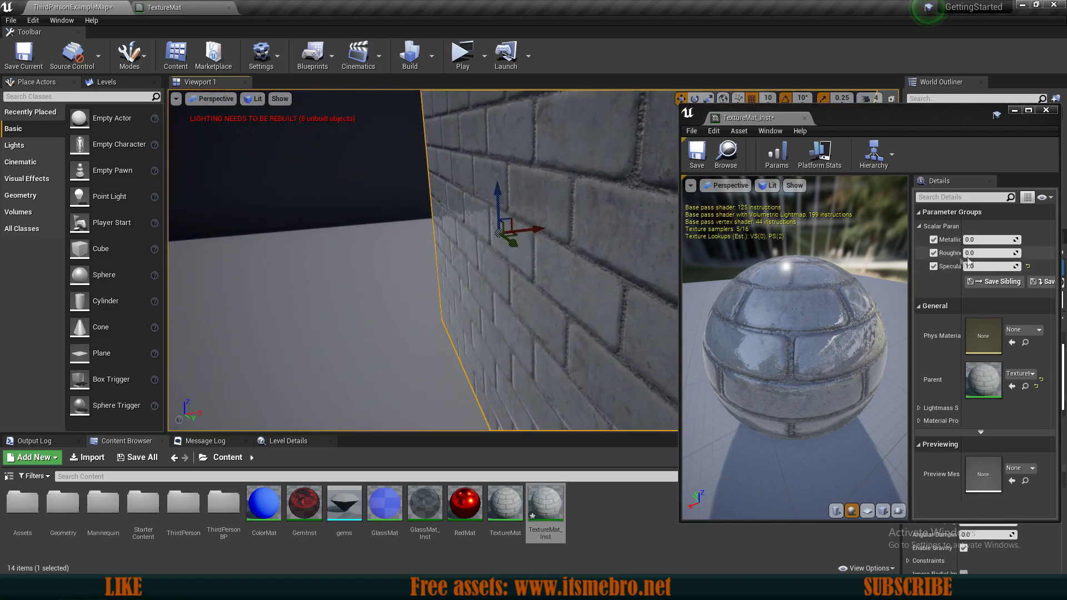
drag(980, 239, 981, 240)
right_drag(528, 281, 560, 282)
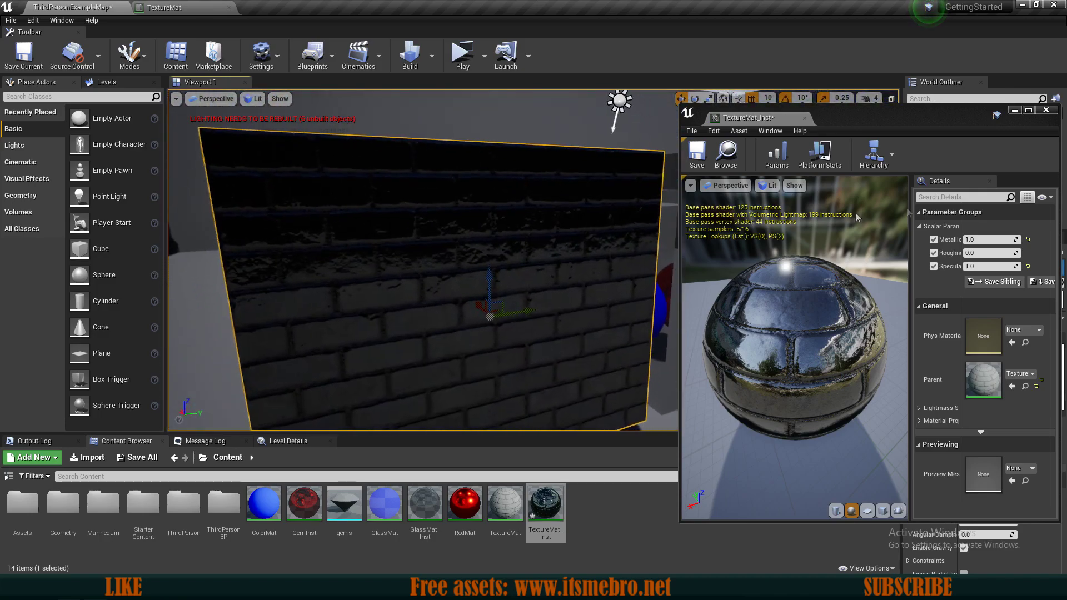
- Set TextureMat_Inst's Metallic and Specular to 0 and its Roughness to 1
click(1011, 241)
text(0)
click(997, 265)
text(0)
key(Return)
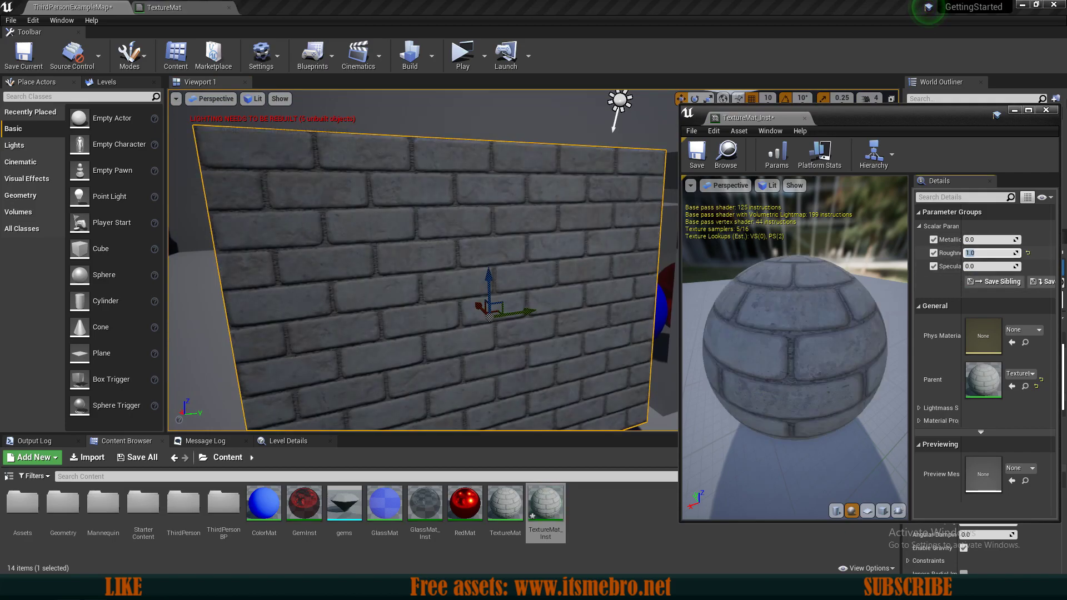
- Apply TextureMat_Inst to the large arena wall and inspect the stretched bricks along it
right_drag(333, 289, 500, 283)
right_drag(459, 220, 459, 220)
right_drag(509, 284, 495, 283)
drag(545, 503, 372, 224)
mouse_move(372, 224)
right_down()
mouse_move(356, 196)
mouse_move(375, 224)
right_up()
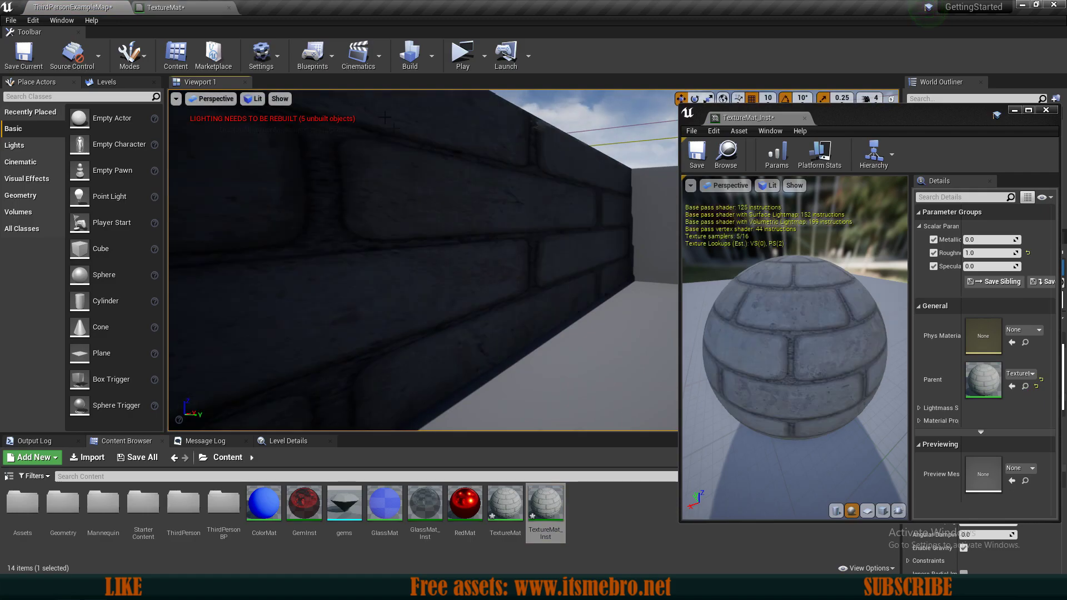
right_drag(375, 225, 339, 225)
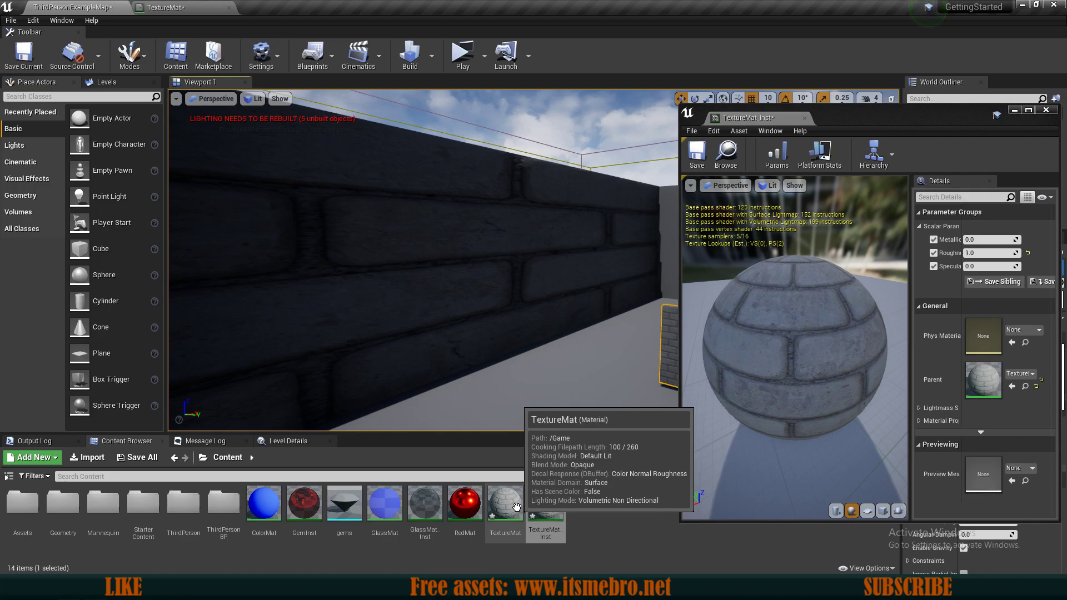
- Open TextureMat and add a TextureCoordinate node in front of the Texture Sample nodes
double_click(506, 505)
right_drag(453, 299, 325, 288)
right_click(322, 288)
text(texture coo)
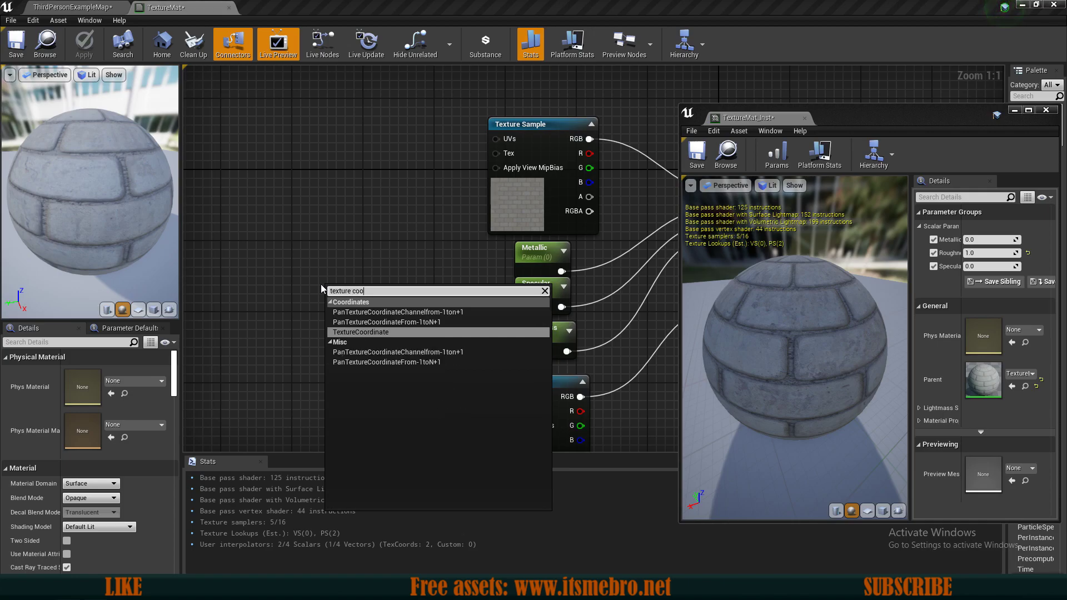
key(Return)
drag(364, 304, 330, 261)
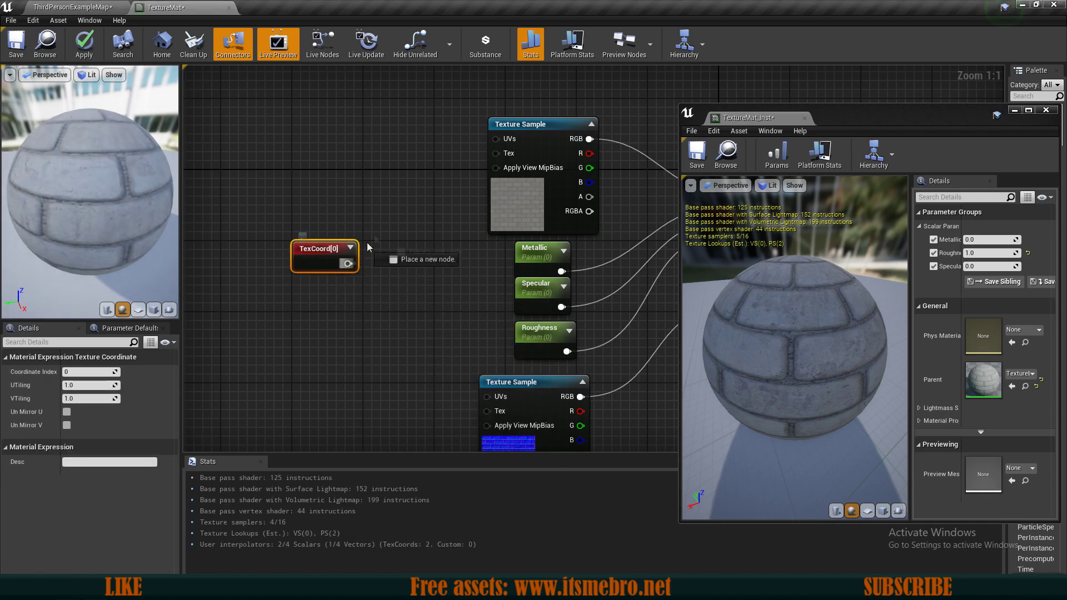
- Connect the TexCoord node's output to the UVs inputs of both Texture Sample nodes
drag(506, 141, 506, 141)
right_drag(369, 342, 362, 262)
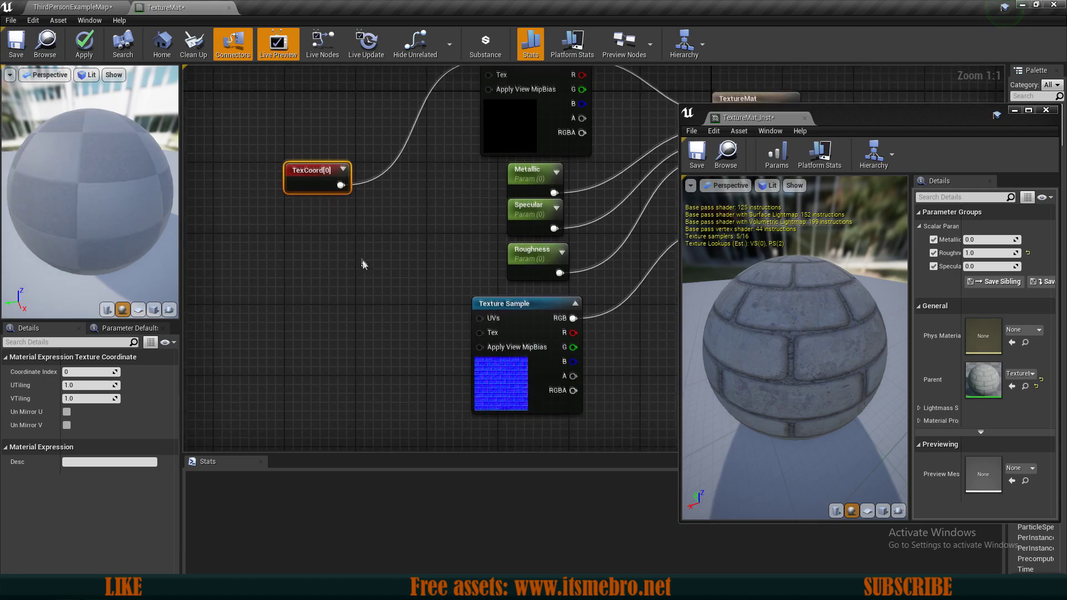
drag(339, 184, 393, 276)
drag(500, 327, 492, 320)
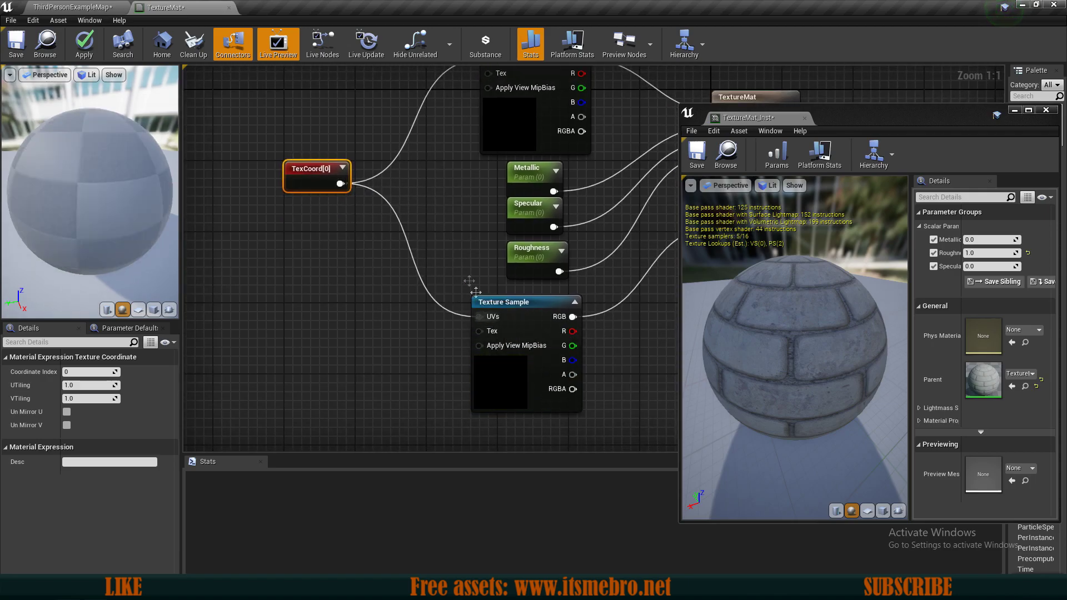
- Set the TexCoord node's UTiling and VTiling to 10, save TextureMat, and check the brick tiling in the level
right_drag(504, 118, 416, 222)
click(485, 173)
right_drag(237, 261, 380, 266)
click(350, 248)
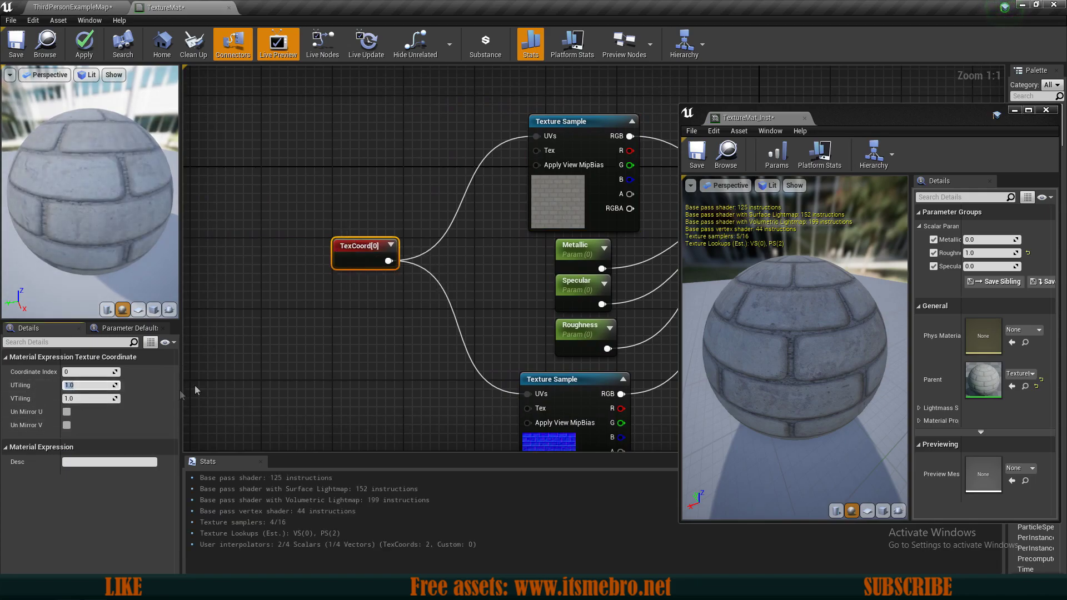
text(10)
key(Tab)
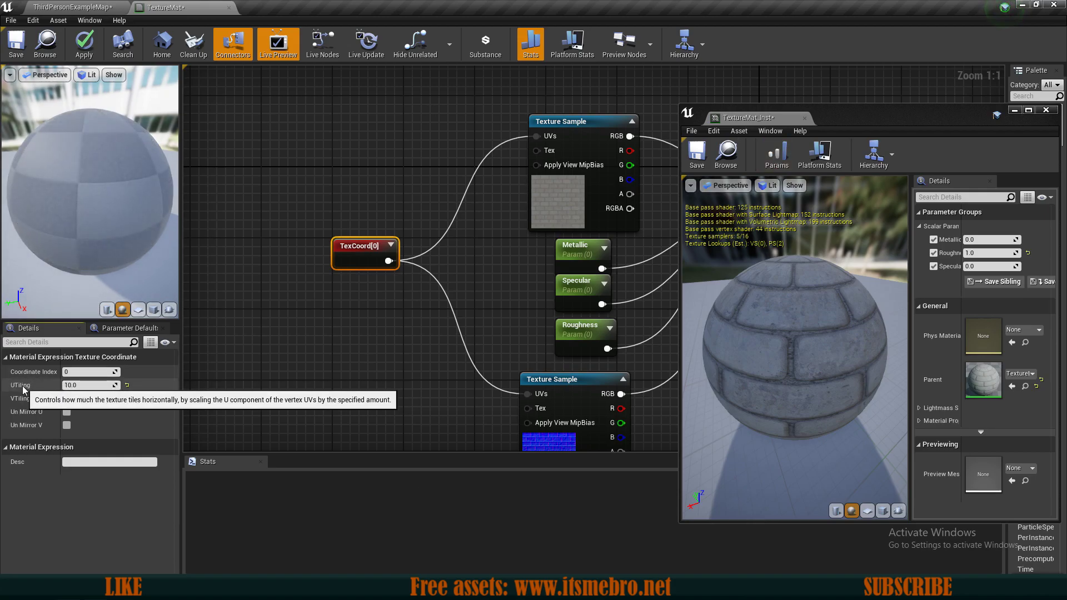
text(10)
key(Return)
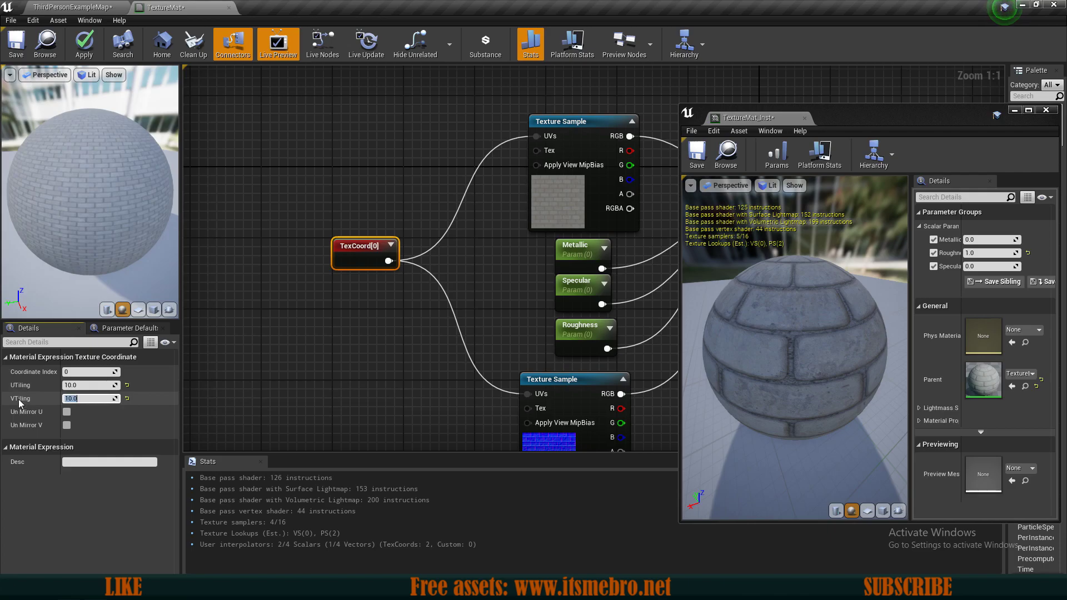
click(23, 54)
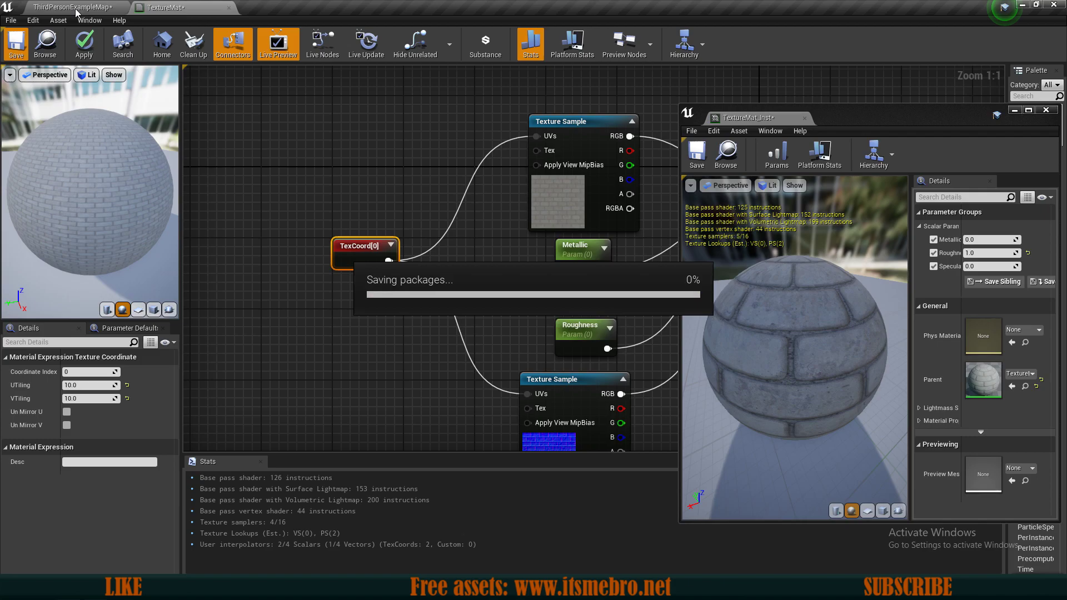
click(76, 8)
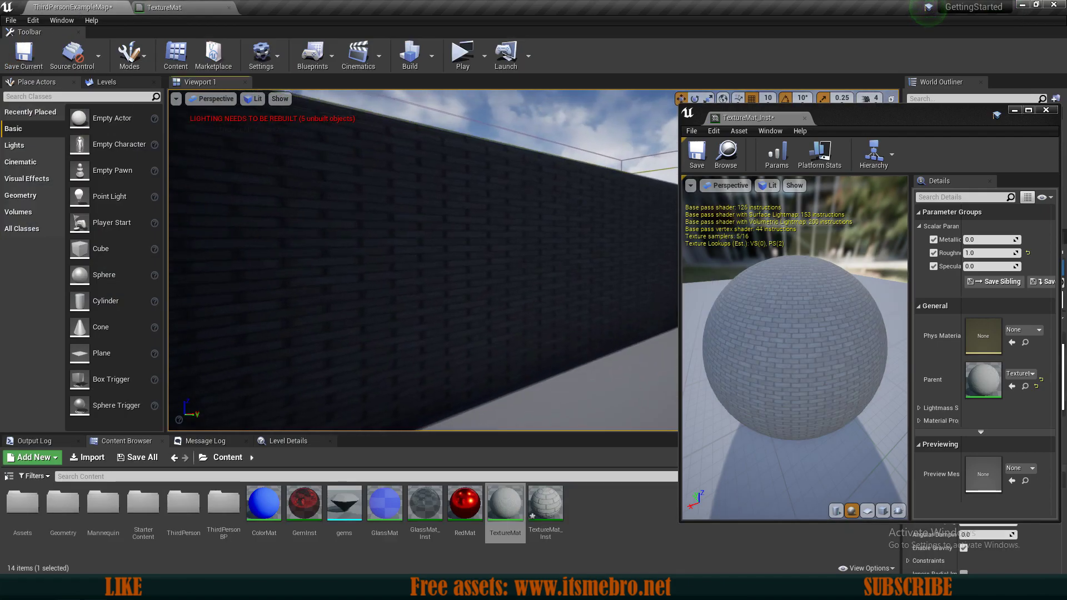
mouse_move(422, 261)
right_down()
mouse_move(422, 222)
mouse_move(423, 250)
mouse_move(500, 267)
mouse_move(423, 262)
right_up()
right_drag(310, 223, 310, 223)
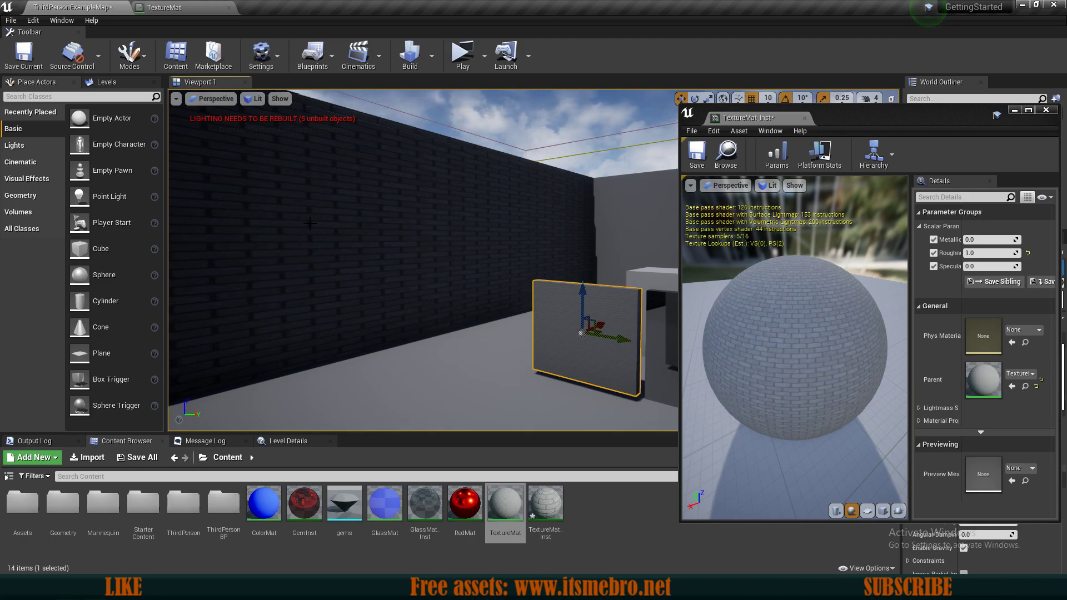
- Remove the TexCoord node from TextureMat, save the material, and close its editor
double_click(485, 498)
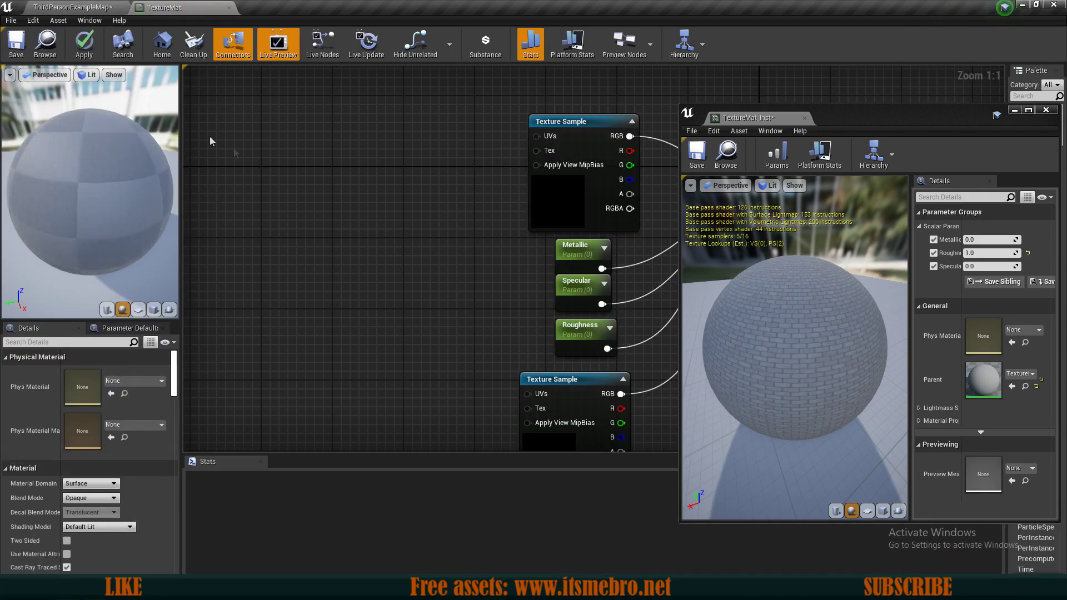
click(24, 47)
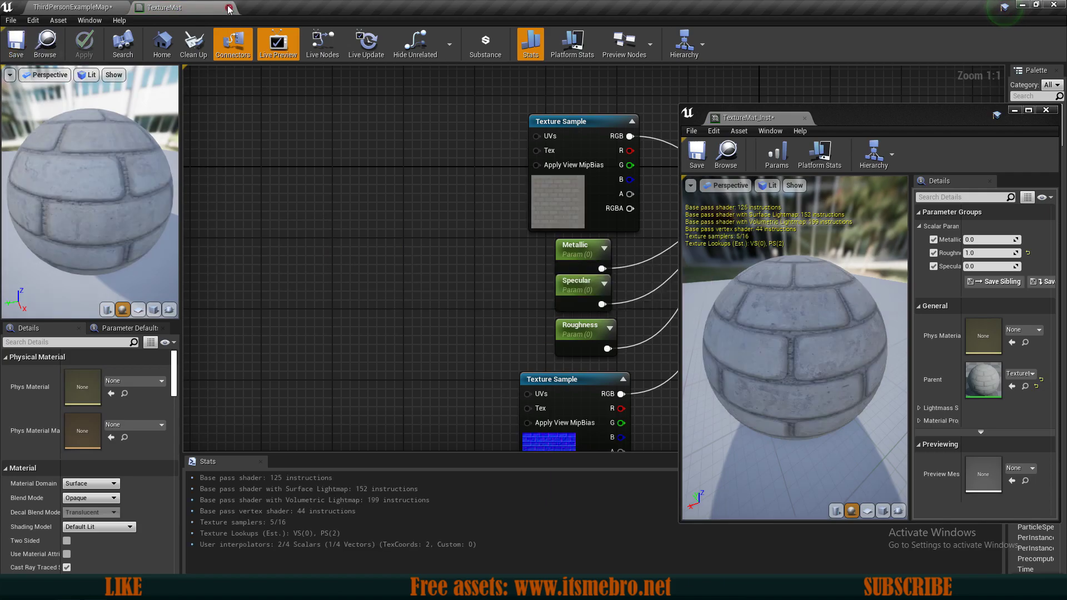
click(228, 7)
- Close the TextureMat_Inst editor and reset the large wall's material to its default
click(374, 267)
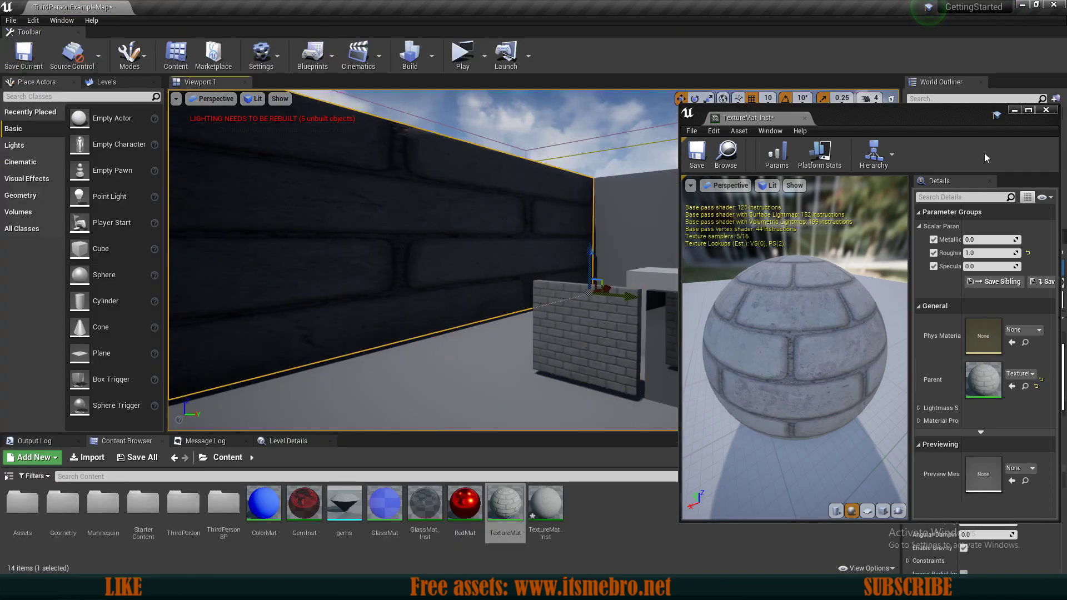
click(1046, 109)
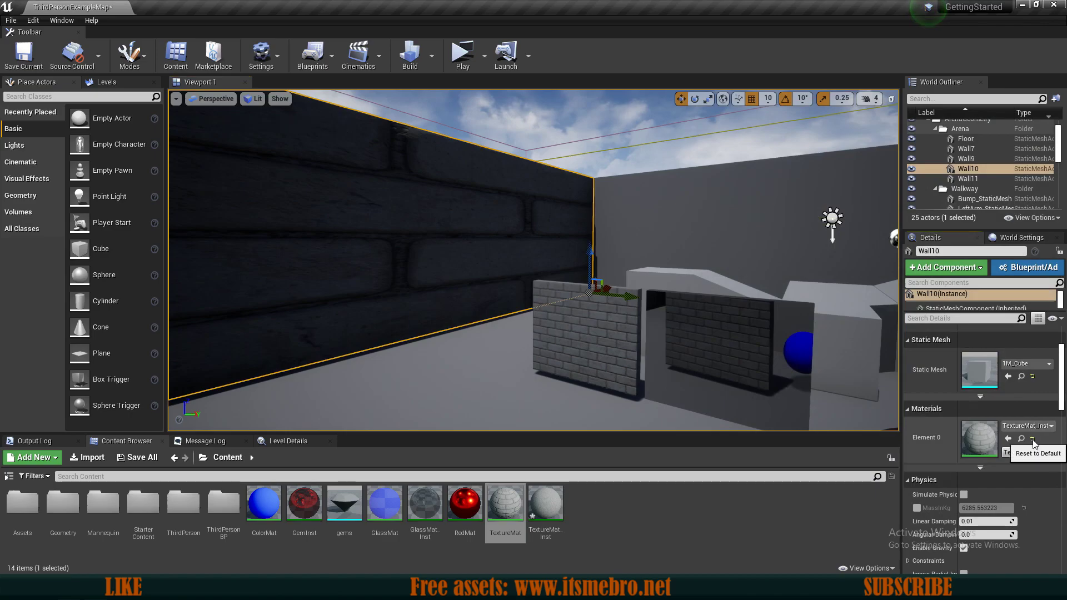
click(1032, 438)
- Duplicate the small brick panel and lay the copy flat in an open area of the floor
right_drag(723, 289, 834, 317)
right_drag(556, 244, 584, 313)
click(378, 259)
right_drag(378, 258, 259, 234)
alt+drag(644, 234, 423, 389)
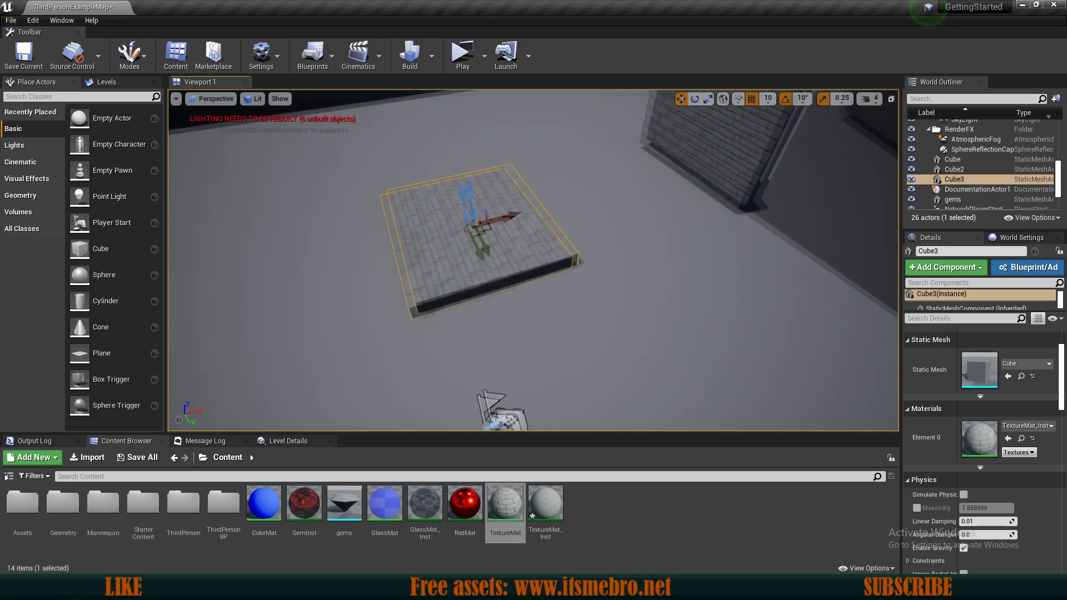
right_drag(489, 227, 449, 245)
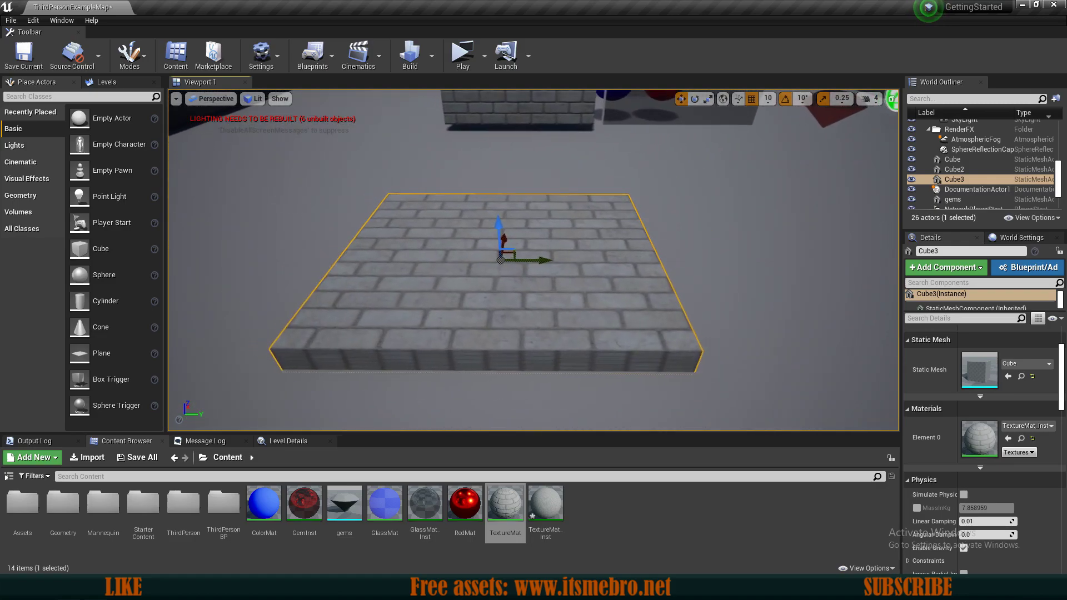
- Duplicate ColorMat as SnowMat and open the new material for editing
click(286, 552)
click(264, 503)
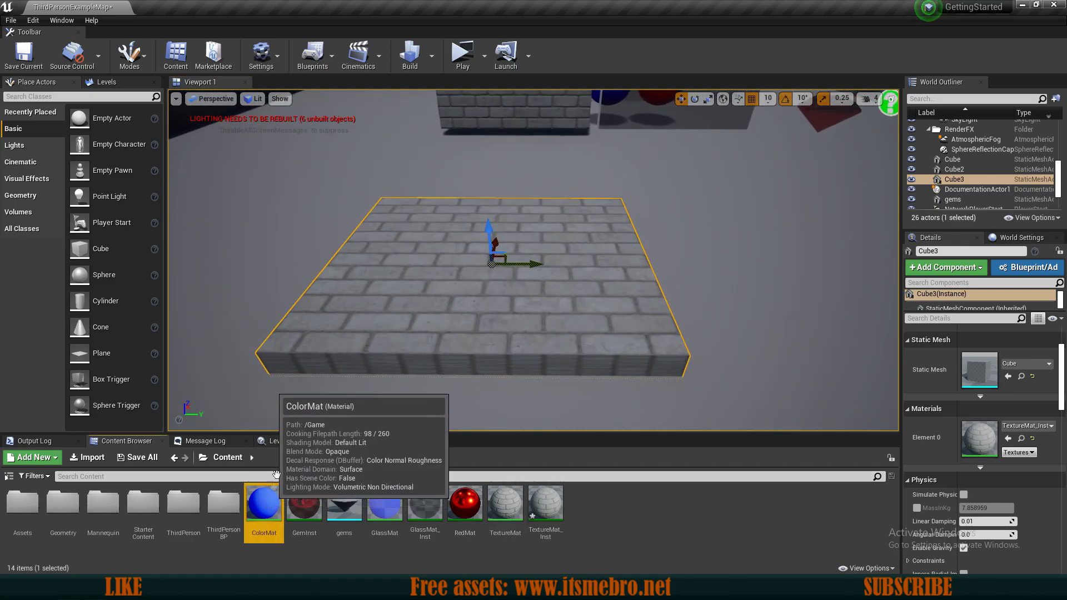
key(ctrl+w)
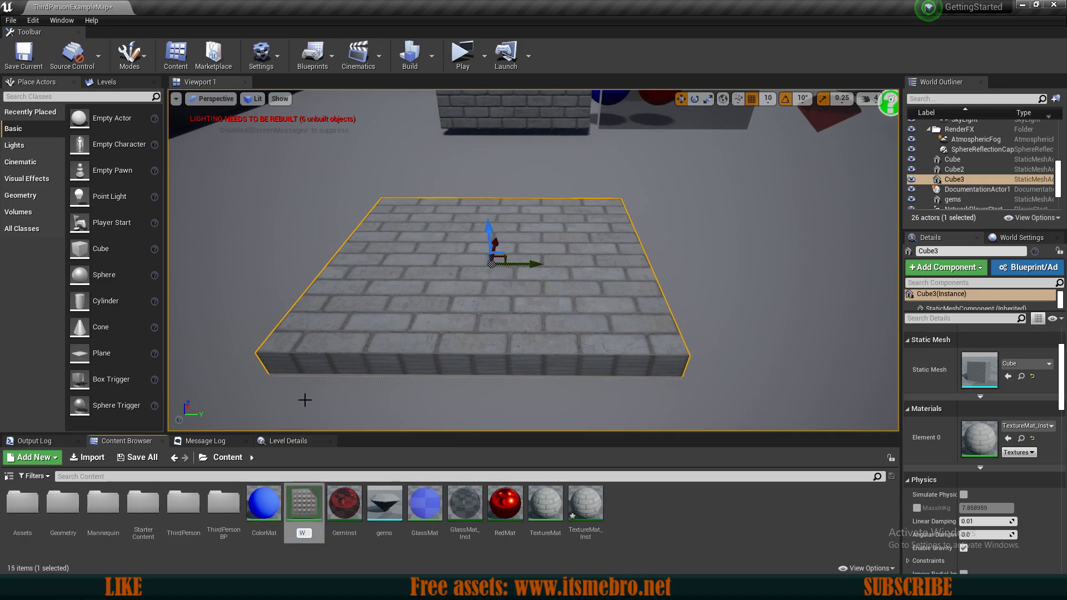
text(SnowMat)
key(Return)
double_click(505, 503)
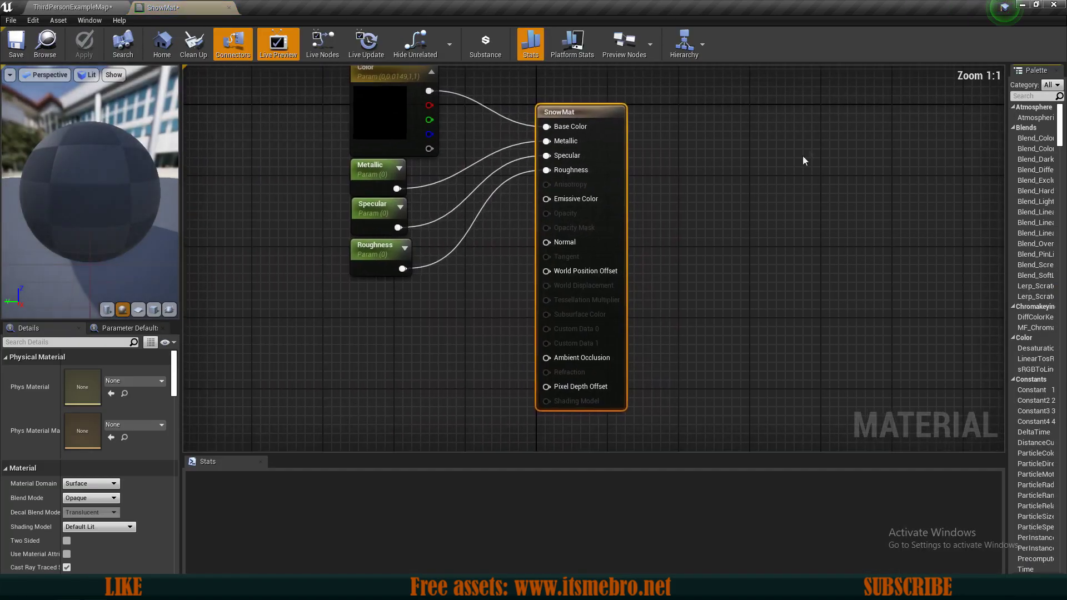
- Set the default value of SnowMat's Color parameter to white
click(402, 187)
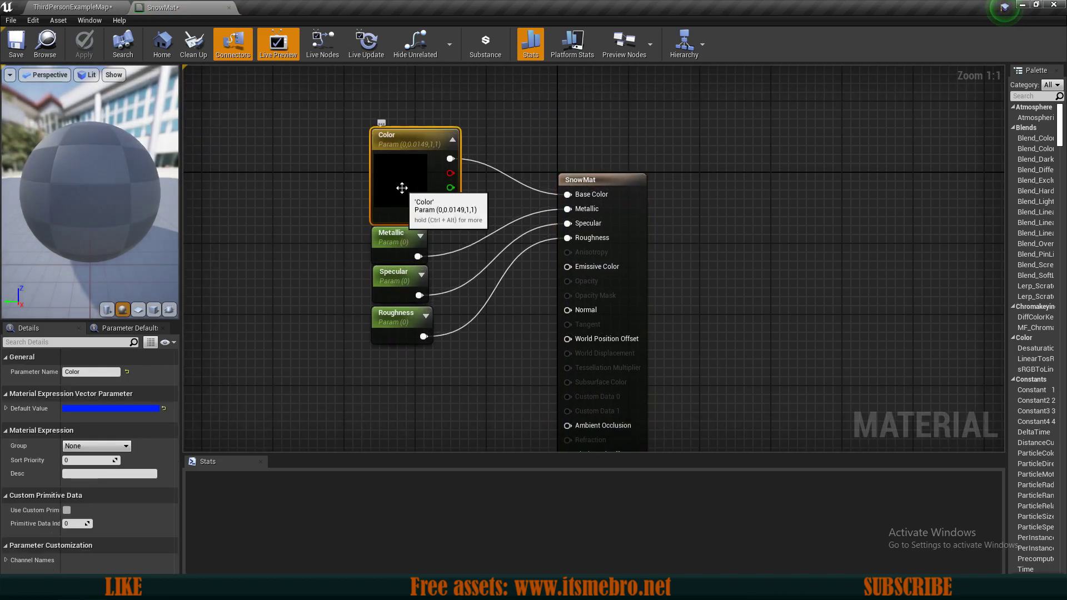
click(82, 410)
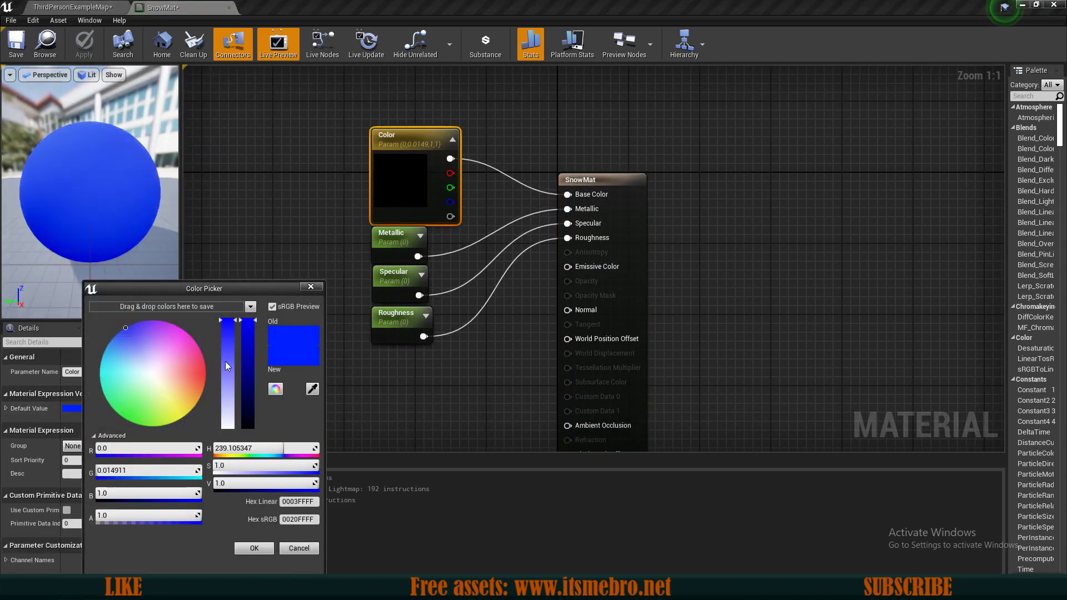
drag(228, 365, 237, 455)
click(258, 548)
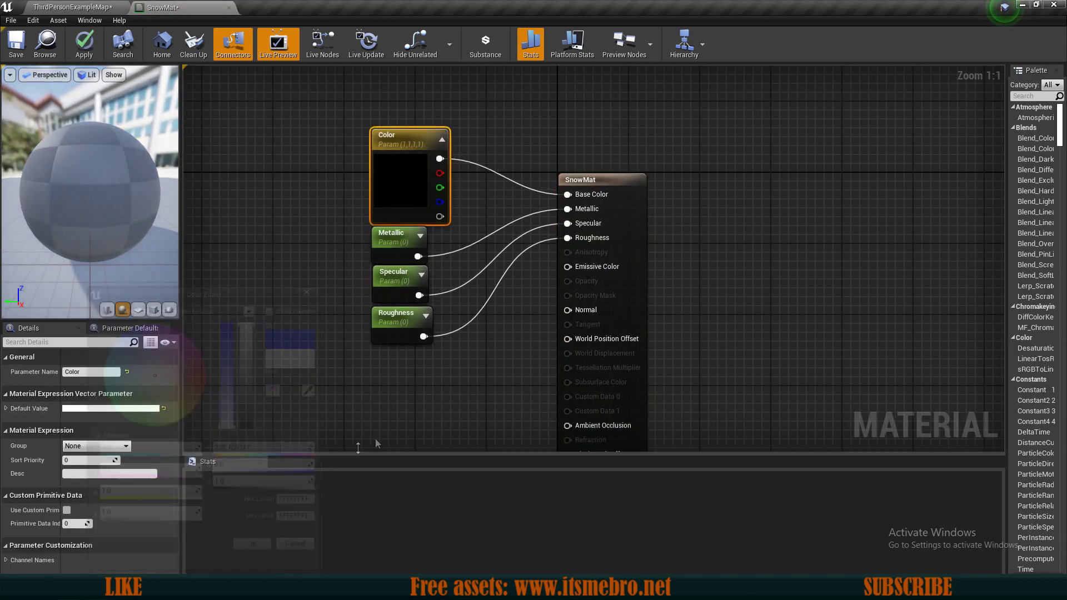
- Add a Texture Sample node directly below the Roughness parameter and connect its RGB output to Normal
right_drag(400, 405, 405, 343)
click(365, 328)
key(t)
click(365, 325)
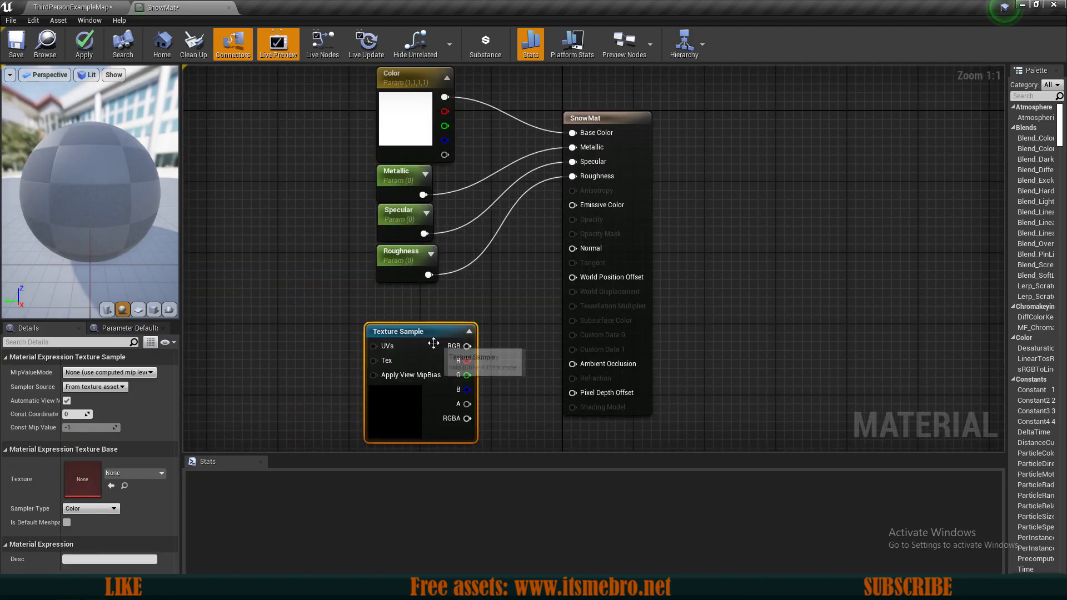
drag(467, 346, 573, 248)
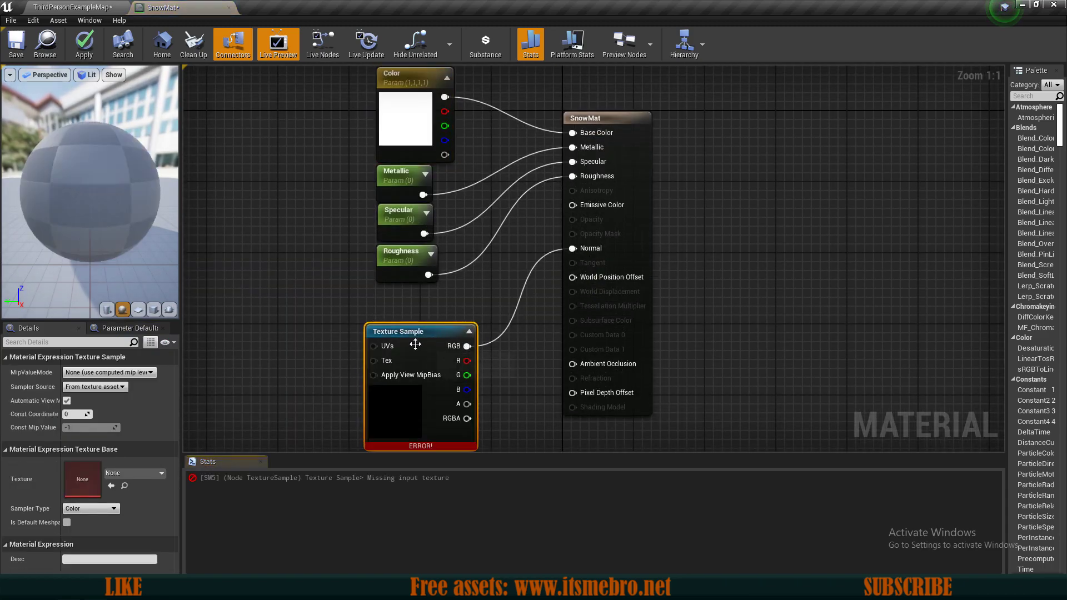
drag(415, 340, 426, 305)
- Assign the texture T_Detail_Rocky_N to the Texture Sample node and save SnowMat
click(134, 470)
text(rock)
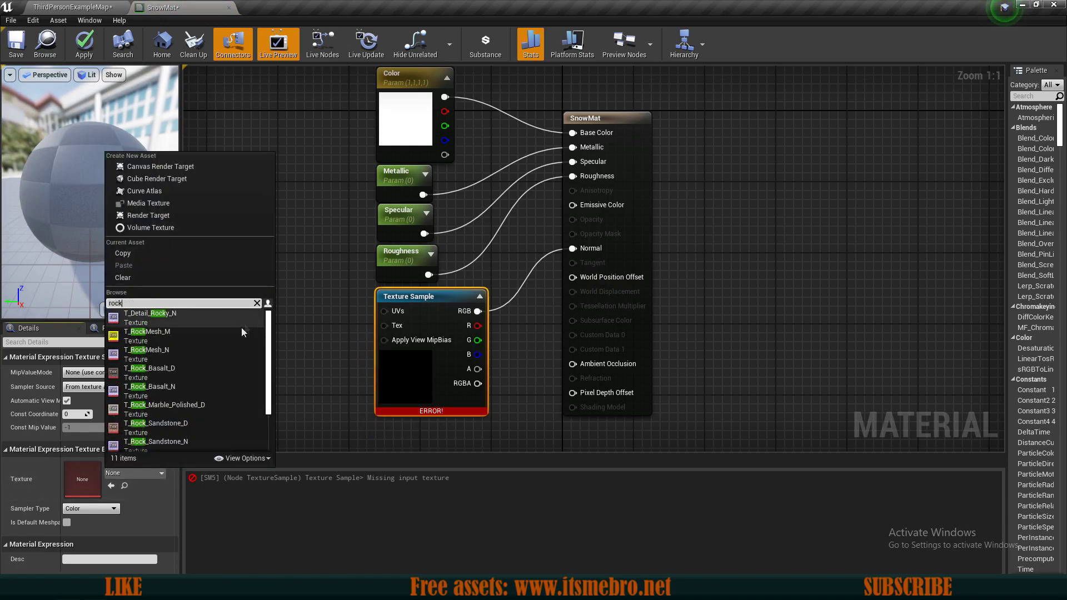
click(164, 324)
mouse_move(400, 370)
right_down()
mouse_move(363, 393)
mouse_move(386, 381)
mouse_move(404, 408)
mouse_move(402, 380)
right_up()
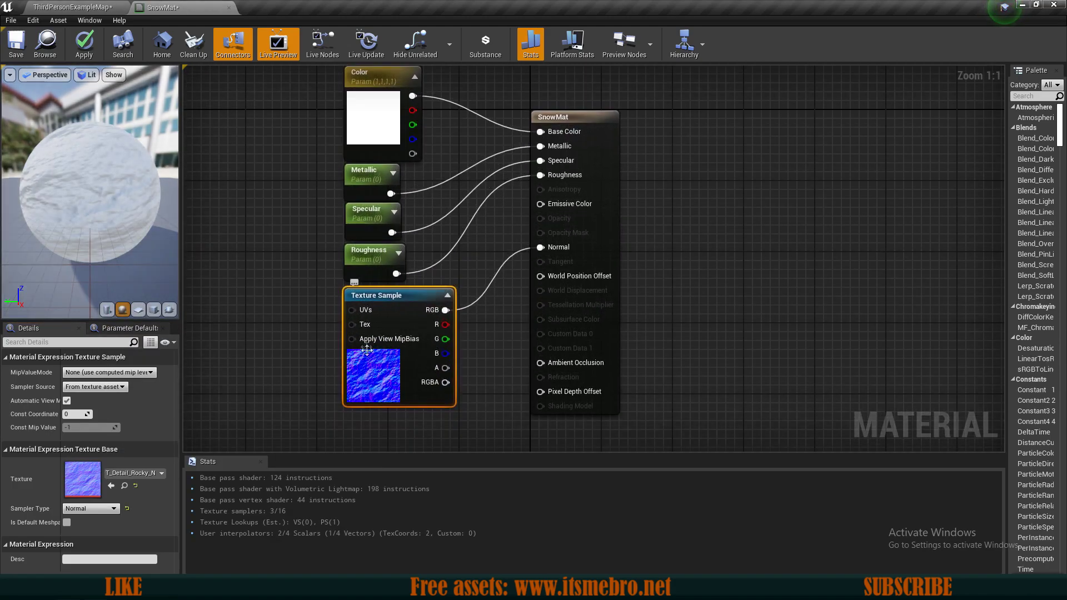
click(10, 41)
- Close the SnowMat editor and apply SnowMat to the flat slab Cube3 in the level
click(229, 8)
right_drag(356, 233, 334, 178)
key(w)
right_drag(533, 261, 300, 239)
key(w)
drag(511, 496, 489, 326)
mouse_move(488, 326)
right_down()
mouse_move(489, 317)
mouse_move(522, 325)
mouse_move(622, 278)
mouse_move(501, 295)
mouse_move(478, 278)
mouse_move(539, 295)
mouse_move(606, 273)
mouse_move(490, 331)
right_up()
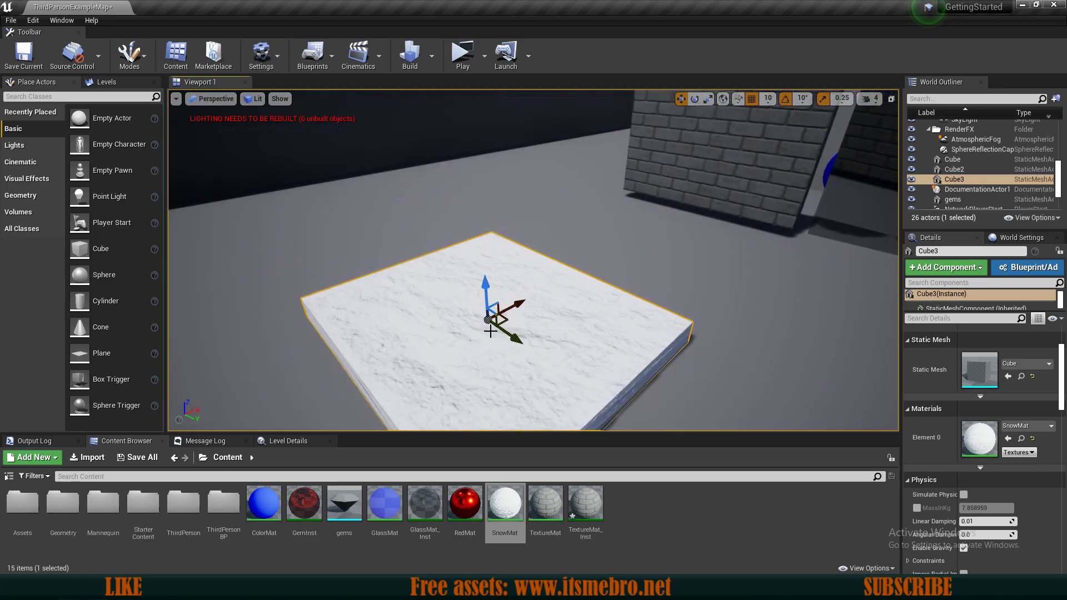
- Create a material instance from SnowMat and open the new instance for editing
right_drag(491, 331, 490, 332)
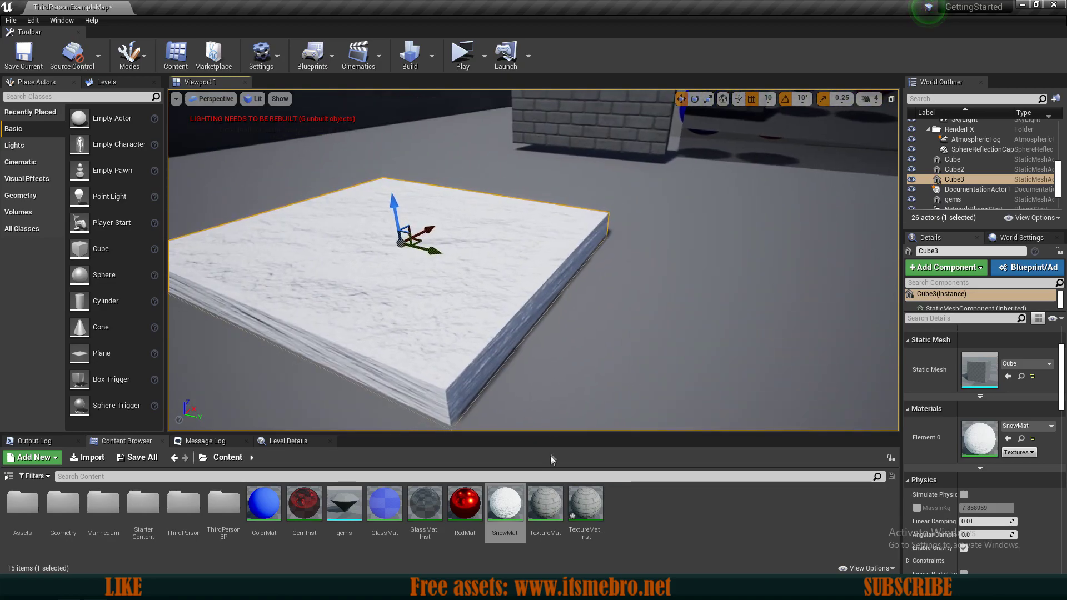
right_click(510, 512)
click(559, 225)
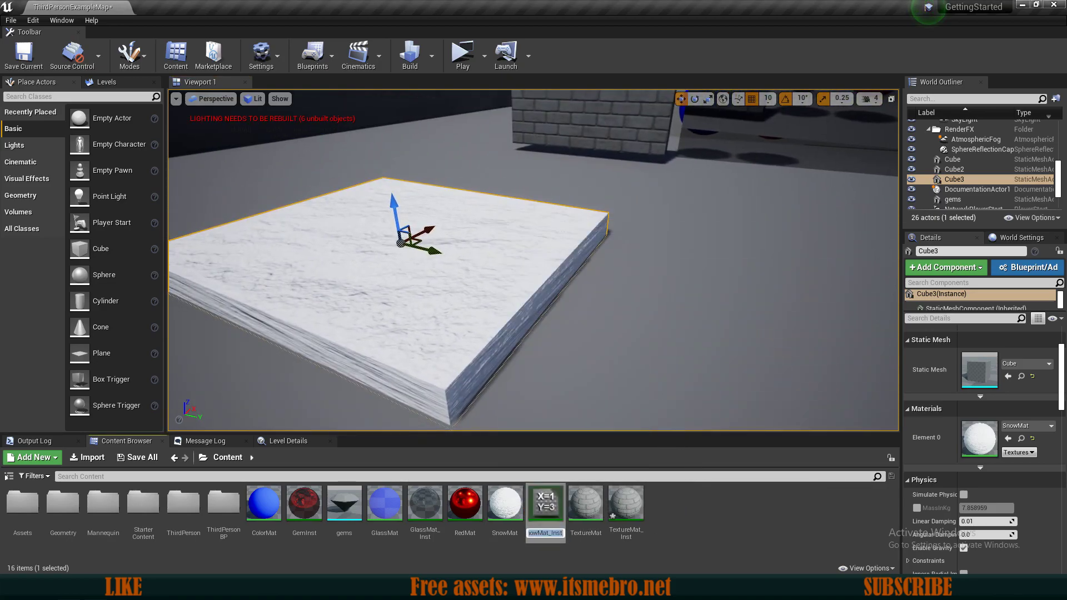
double_click(558, 512)
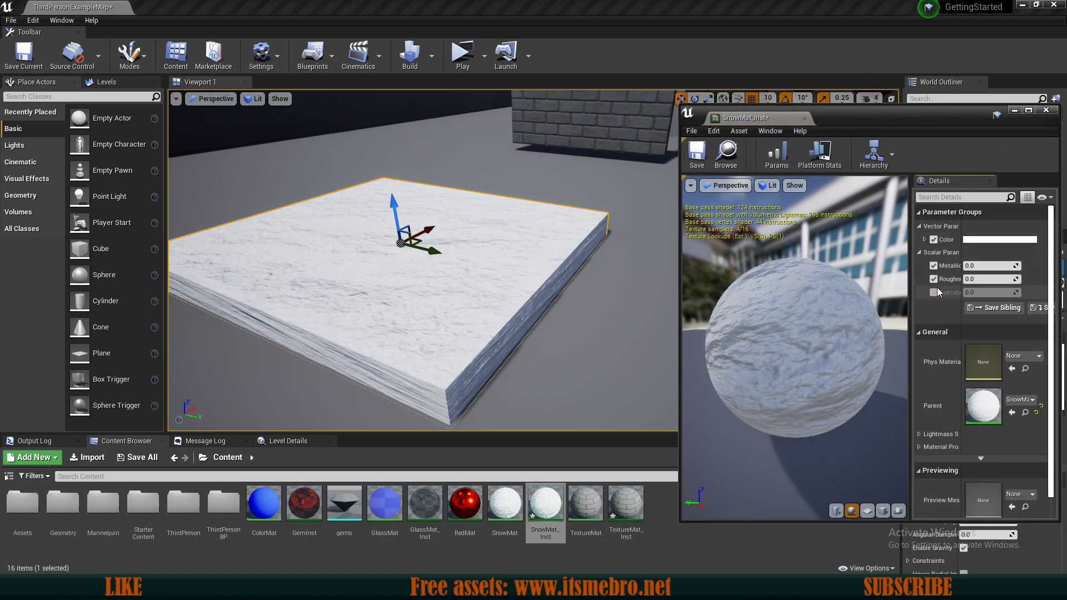
- Darken the snow instance's Color parameter to a light grey with a brightness value of 0.6875
click(980, 241)
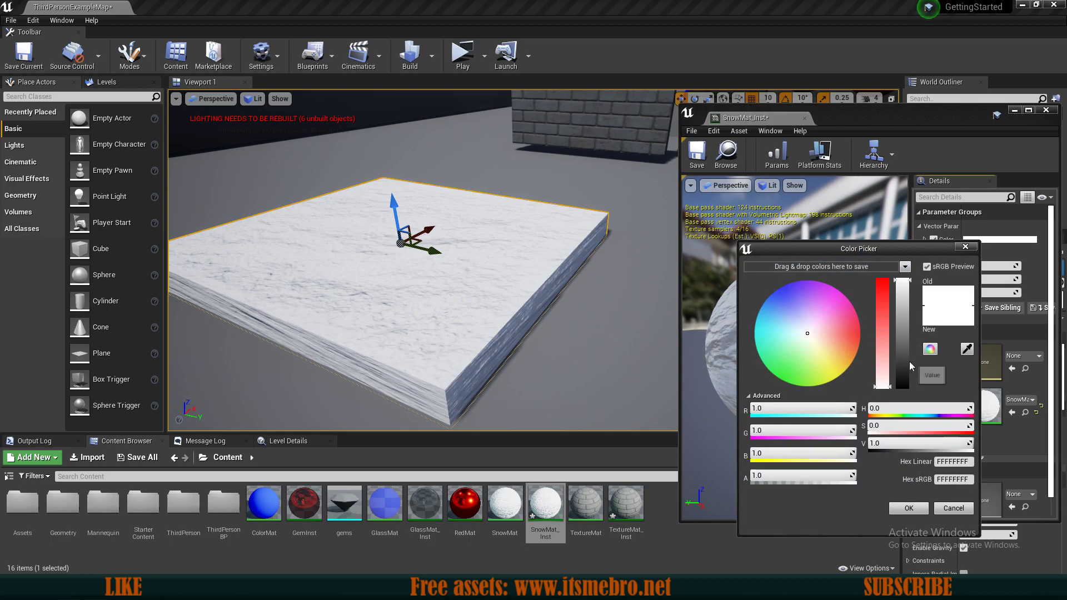
mouse_move(907, 312)
mouse_down()
mouse_move(908, 326)
mouse_move(910, 293)
mouse_move(908, 314)
mouse_up()
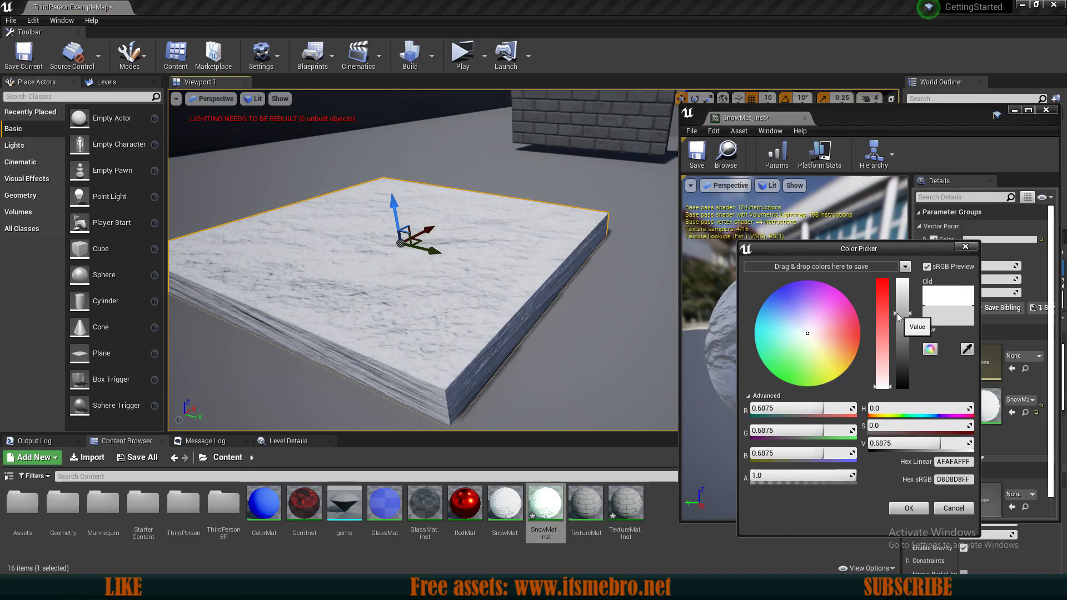
click(909, 508)
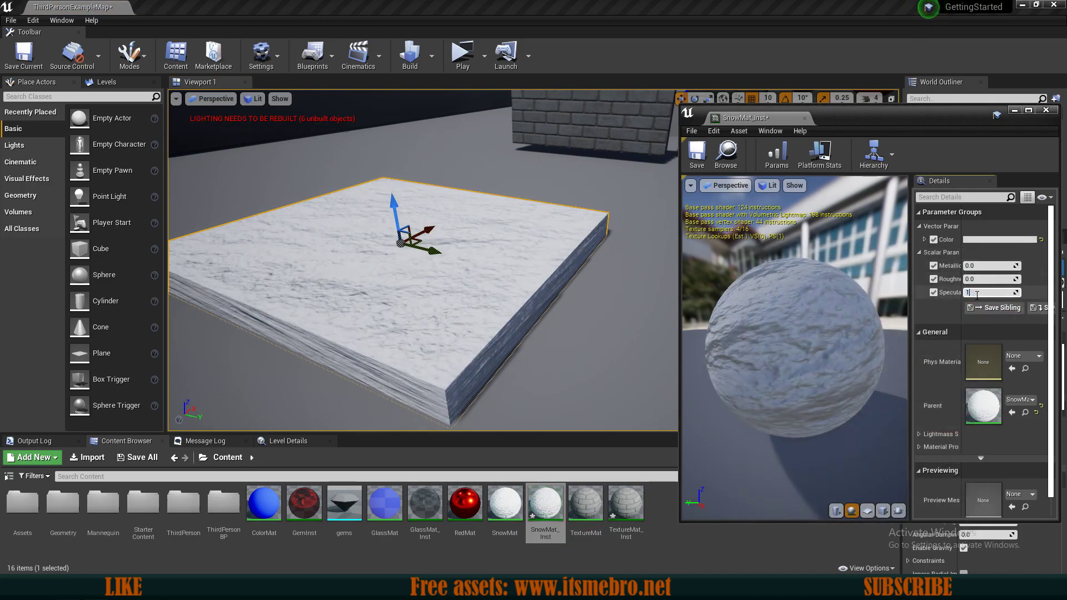
- Try a Specular value of 1 on the snow instance, settle on 0.5, and close the instance editor
click(976, 294)
text(1)
key(Return)
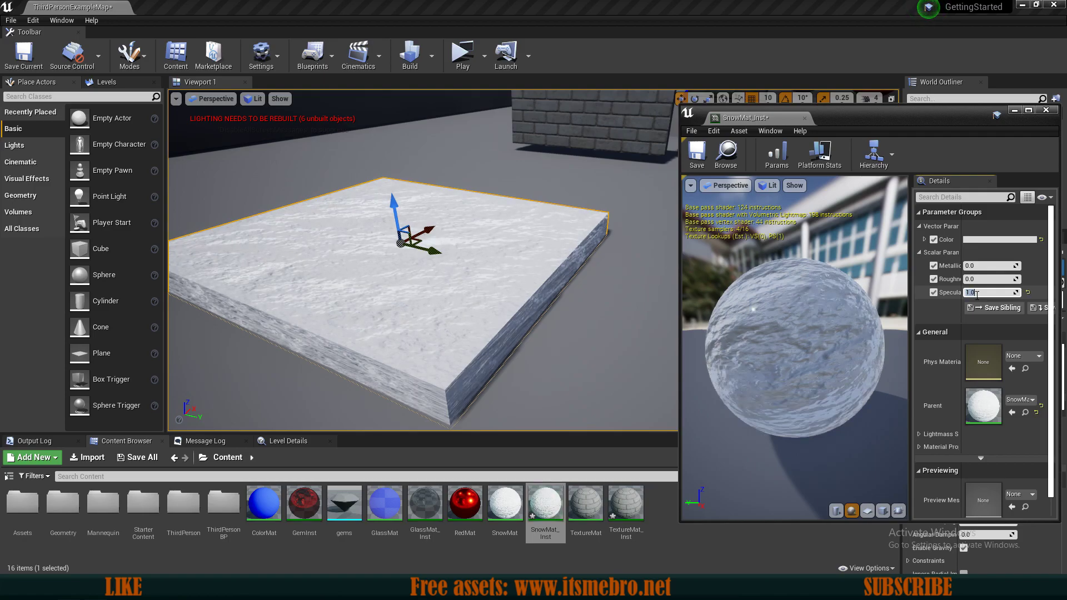
right_drag(503, 179, 389, 202)
right_drag(422, 261, 444, 250)
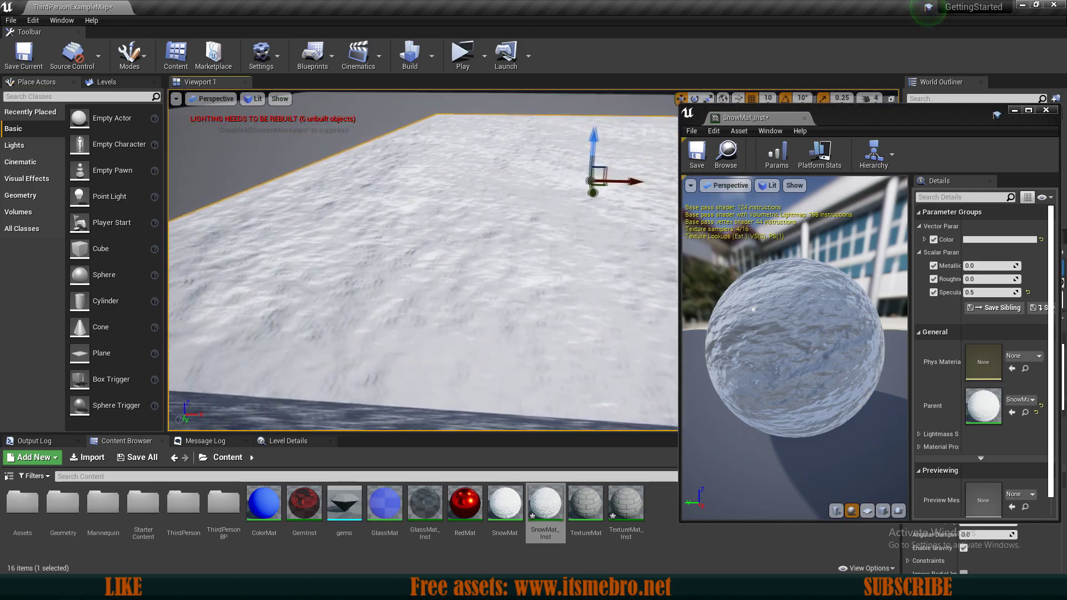
scroll(422, 261, down, 6)
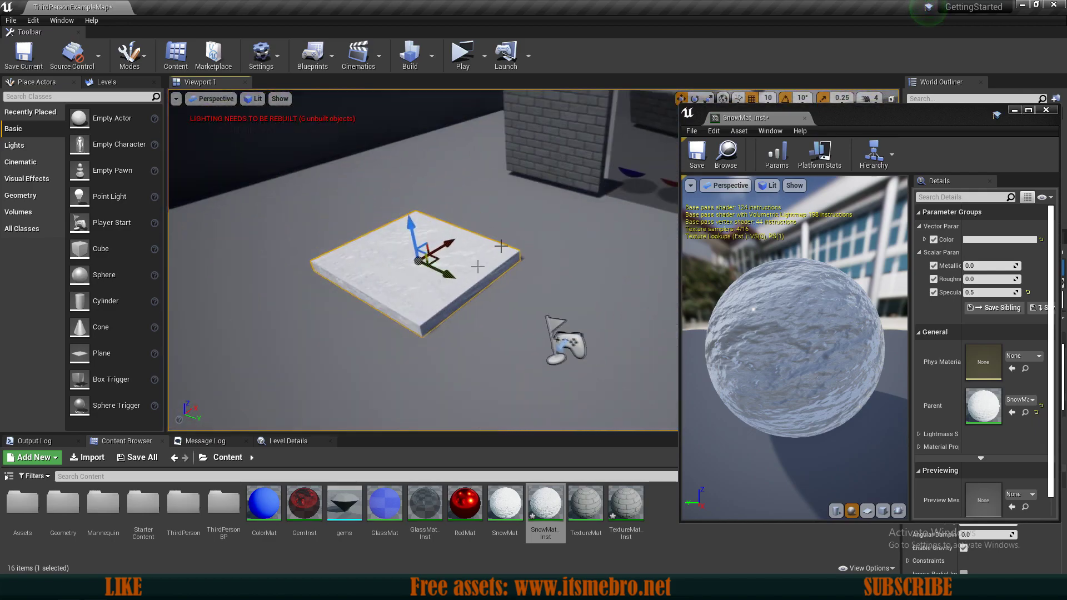
click(1046, 110)
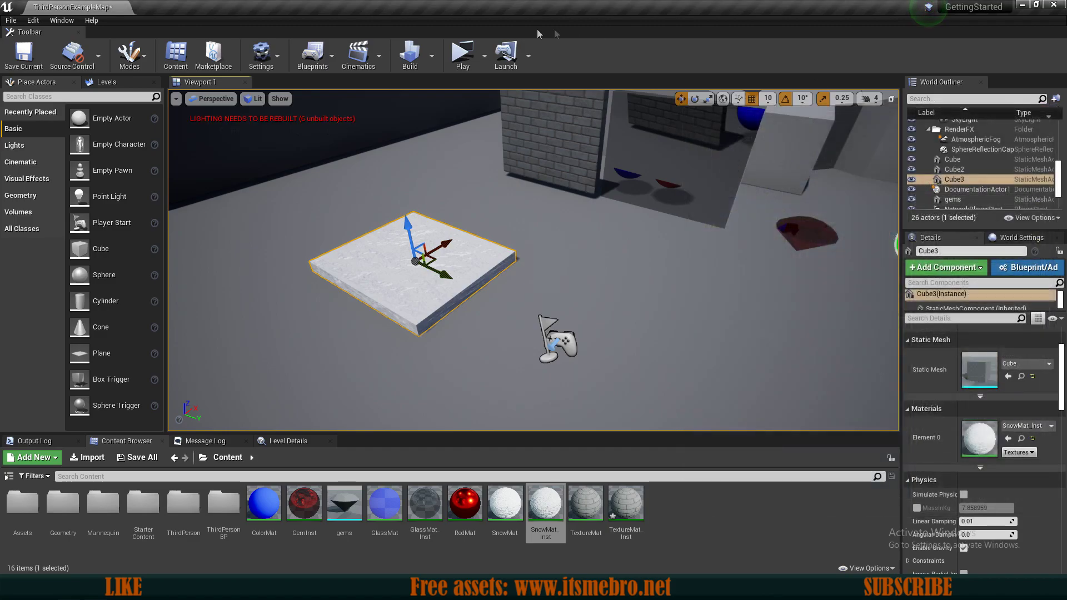
- Play the level and run the character around the snow slab, spheres, gem and walls to examine the materials in game
click(462, 56)
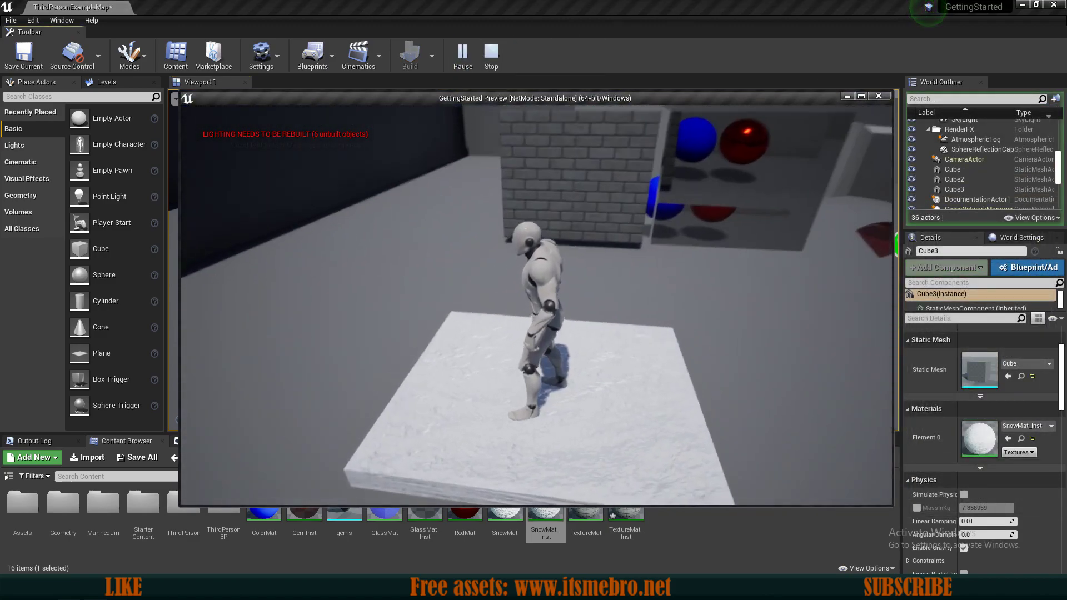
key(s)
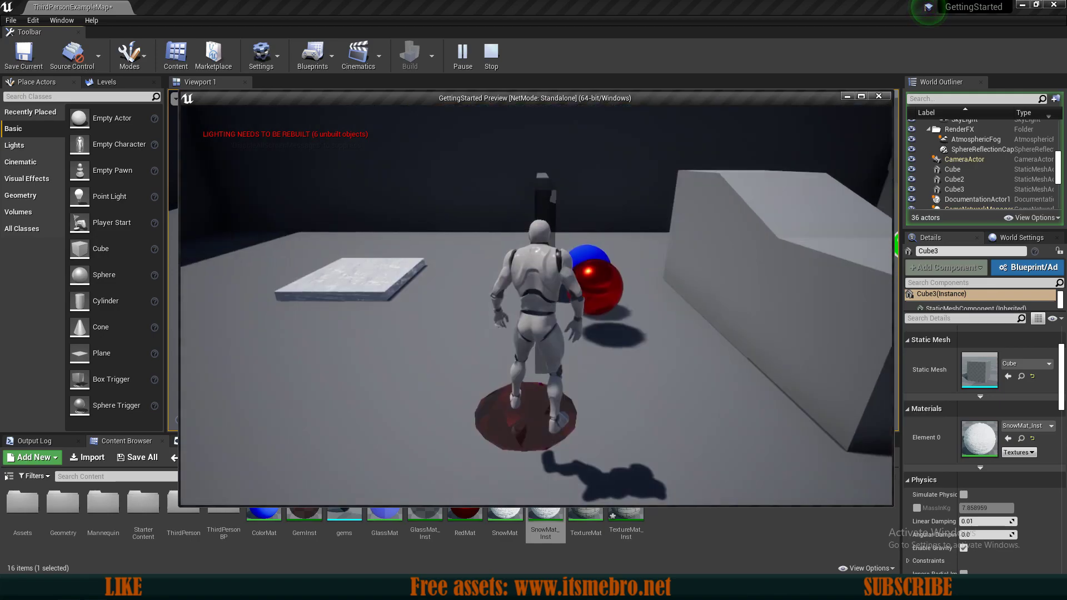
key(space)
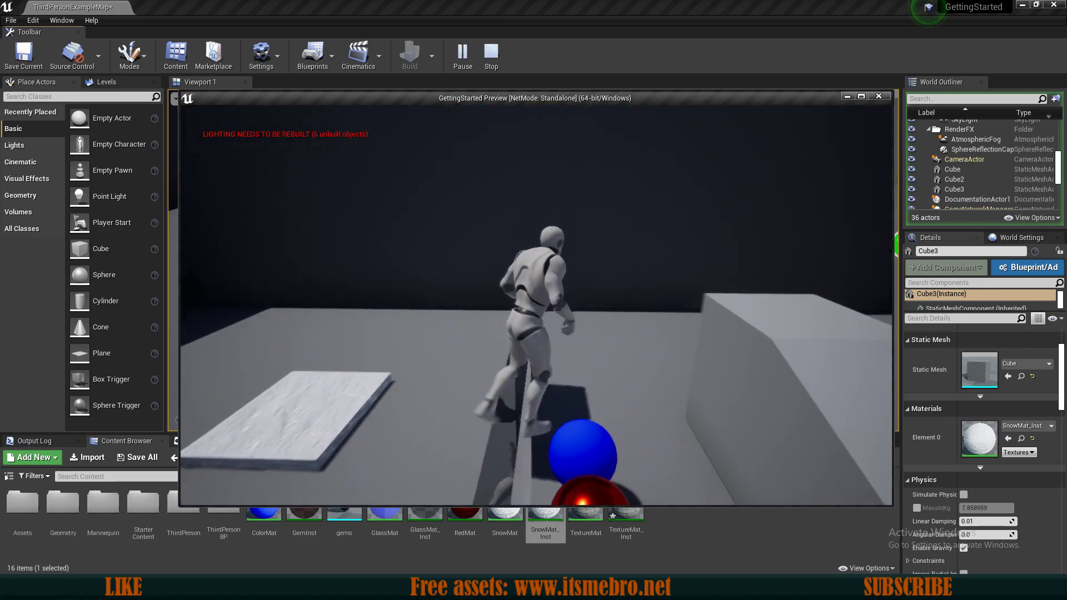
key(w)
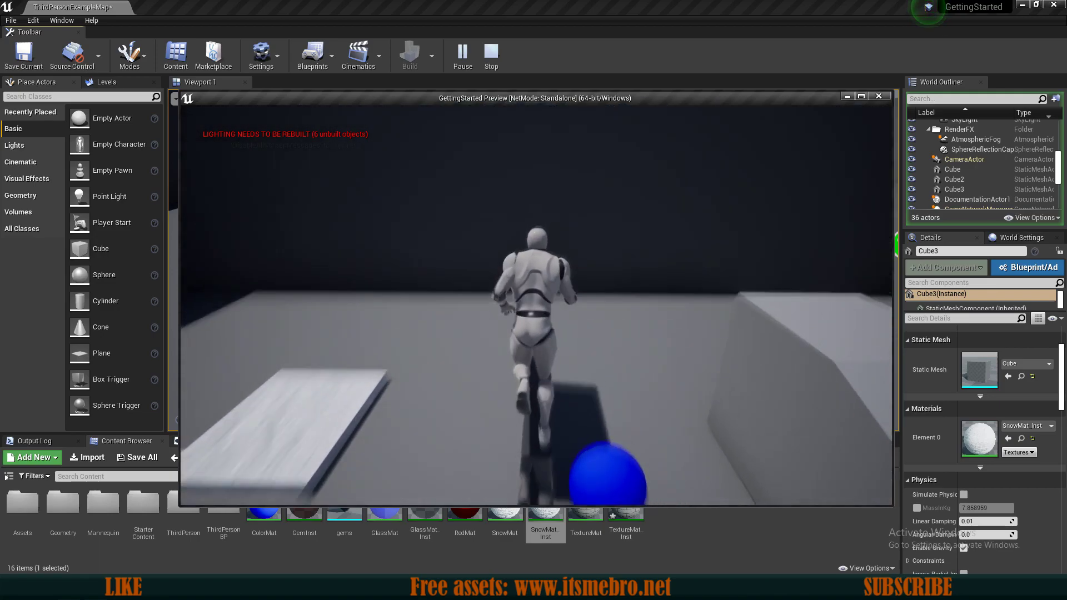
key(space)
key(s)
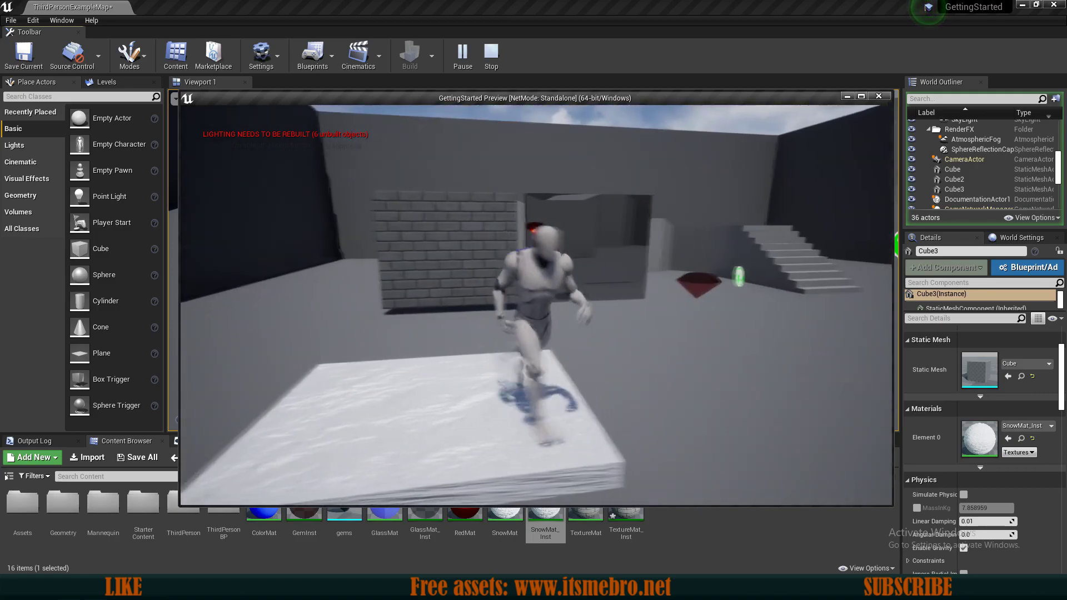
key(w)
key(w)
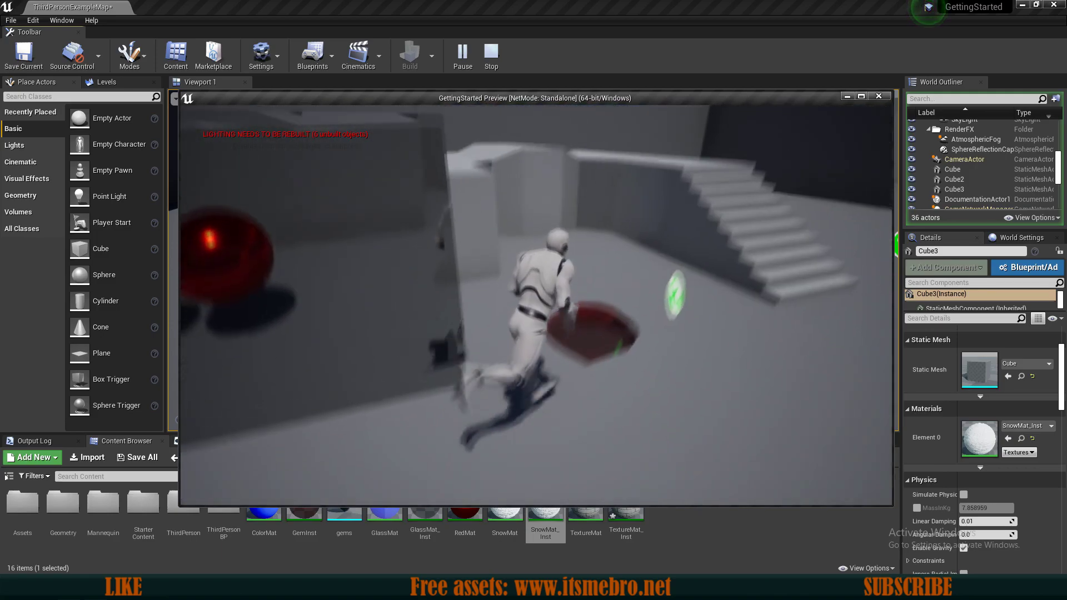